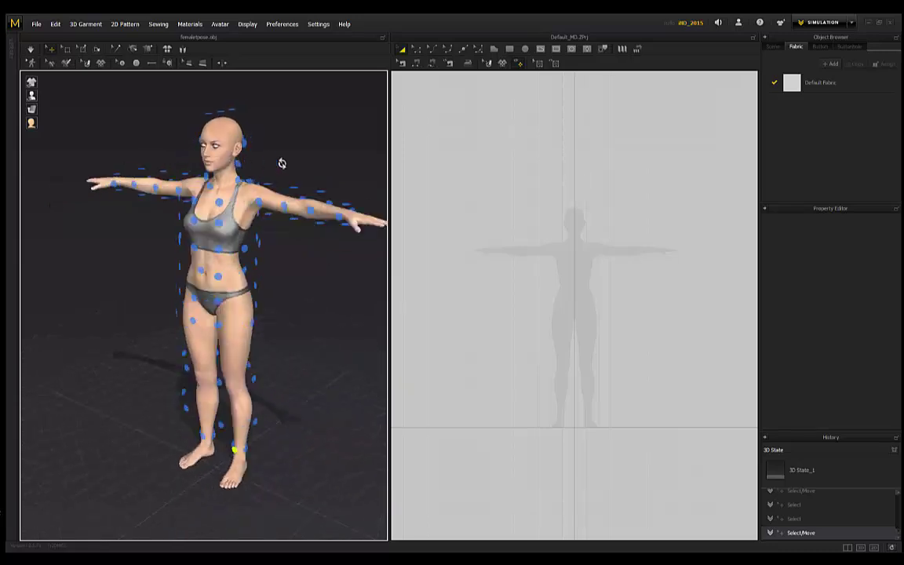
middle_drag(311, 278, 305, 280)
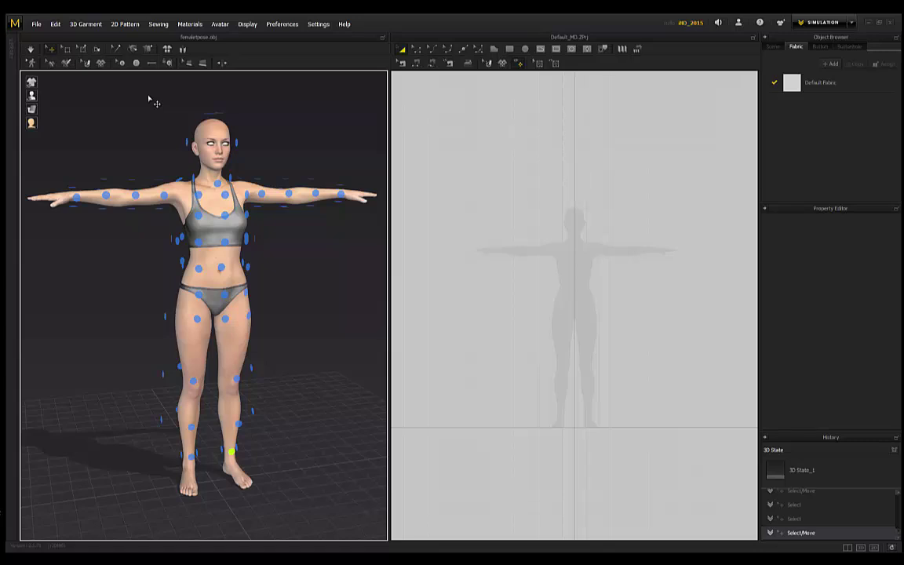
mouse_move(33, 98)
right_drag(123, 268, 196, 270)
right_drag(279, 263, 235, 291)
right_drag(292, 266, 159, 261)
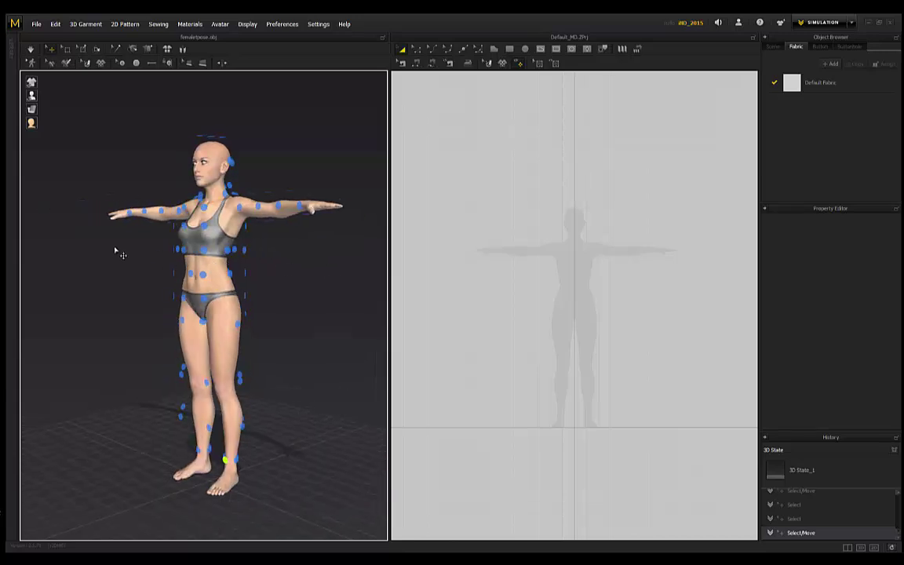
right_drag(130, 292, 259, 299)
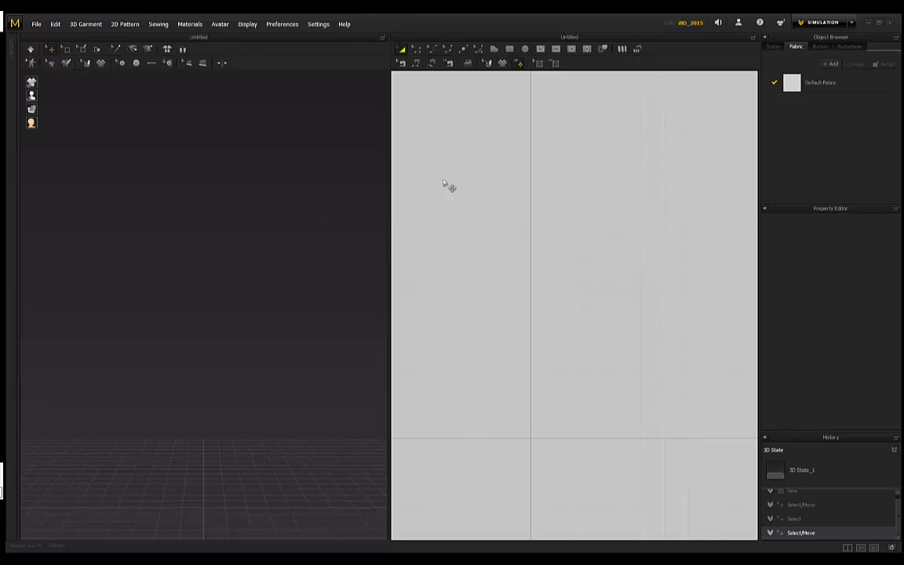
Step: Load the second preset female avatar with the light bob hair from the Avatar Editor and close the editor
click(213, 24)
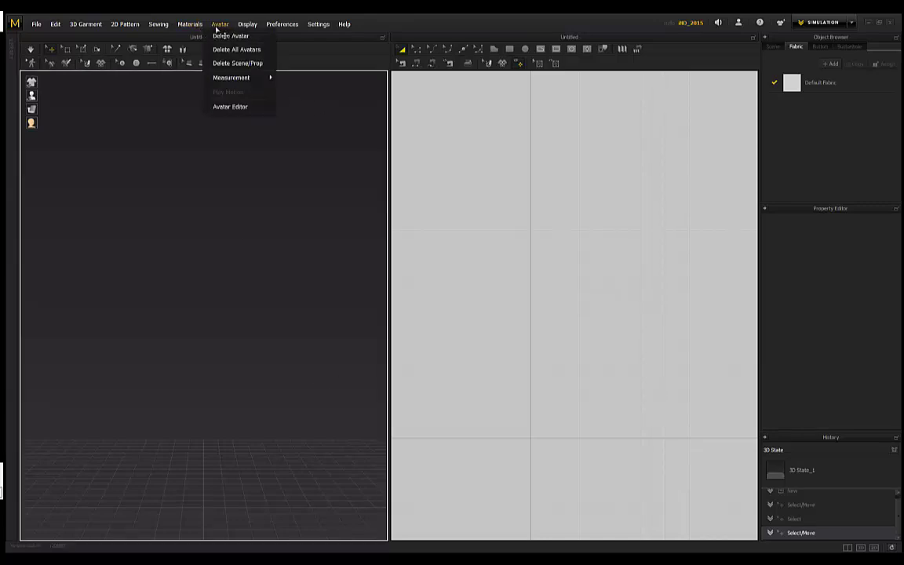
click(232, 110)
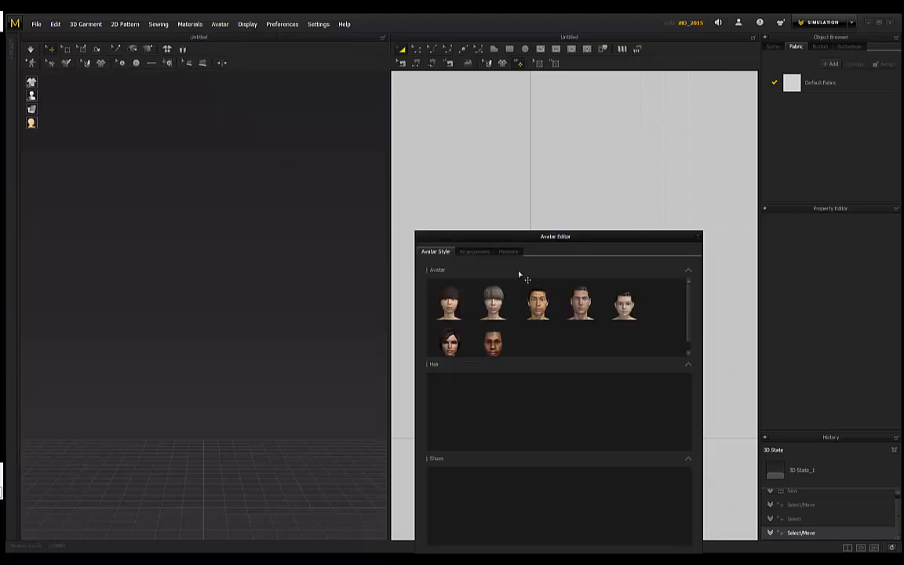
drag(514, 237, 438, 159)
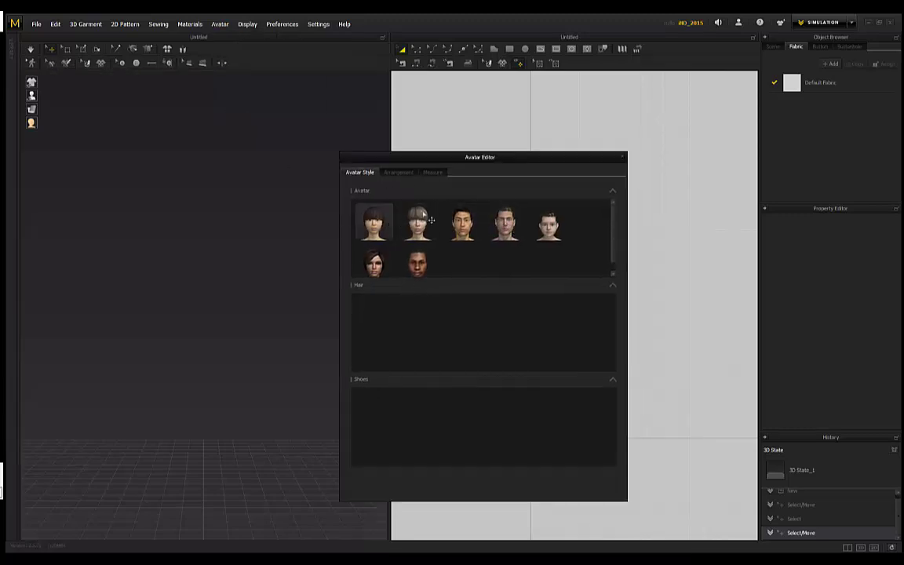
click(419, 228)
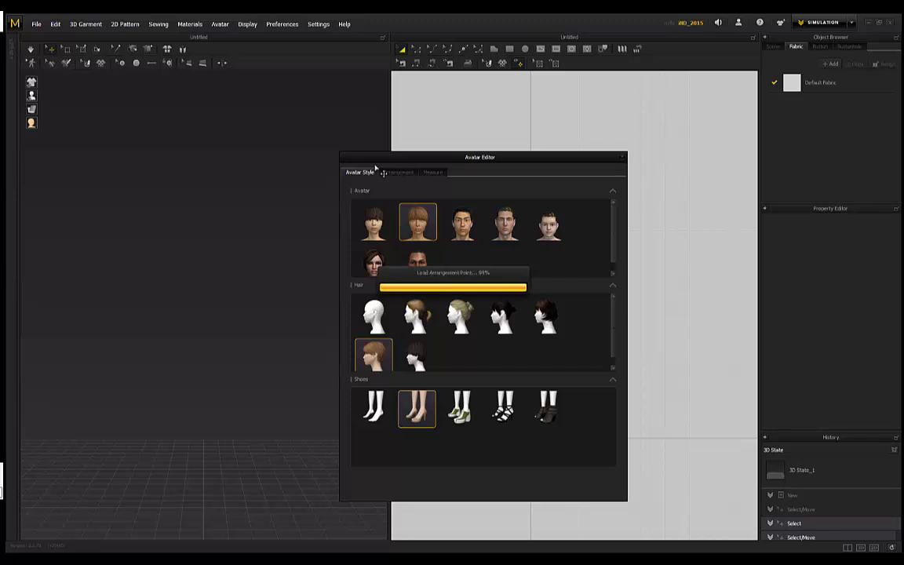
click(620, 159)
Step: Display the avatar's arrangement points and bounding volumes in the 3D scene
right_drag(248, 123, 241, 152)
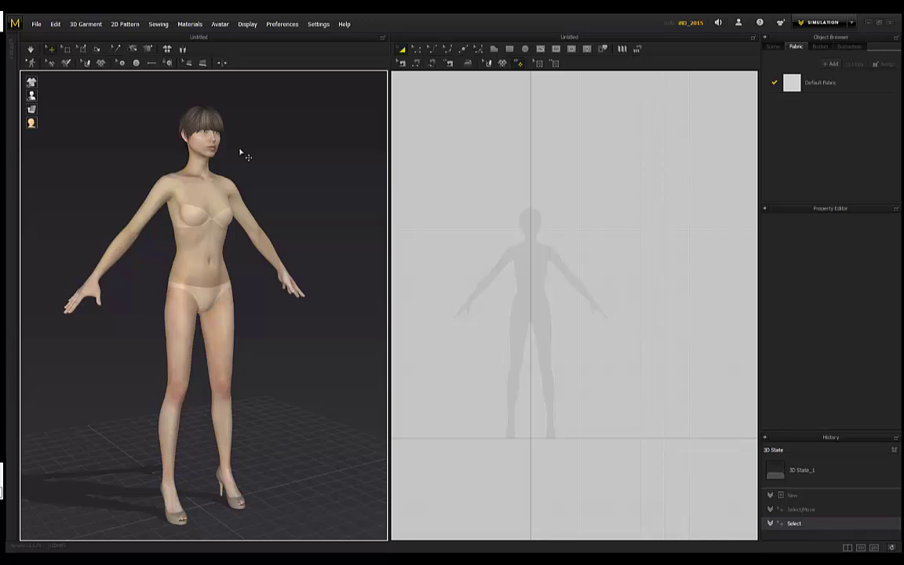
mouse_move(33, 96)
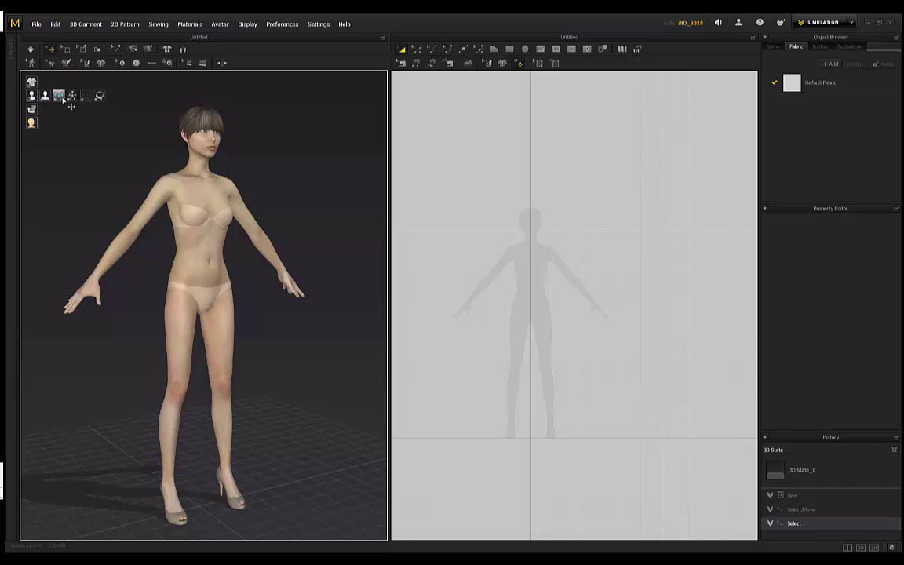
click(60, 98)
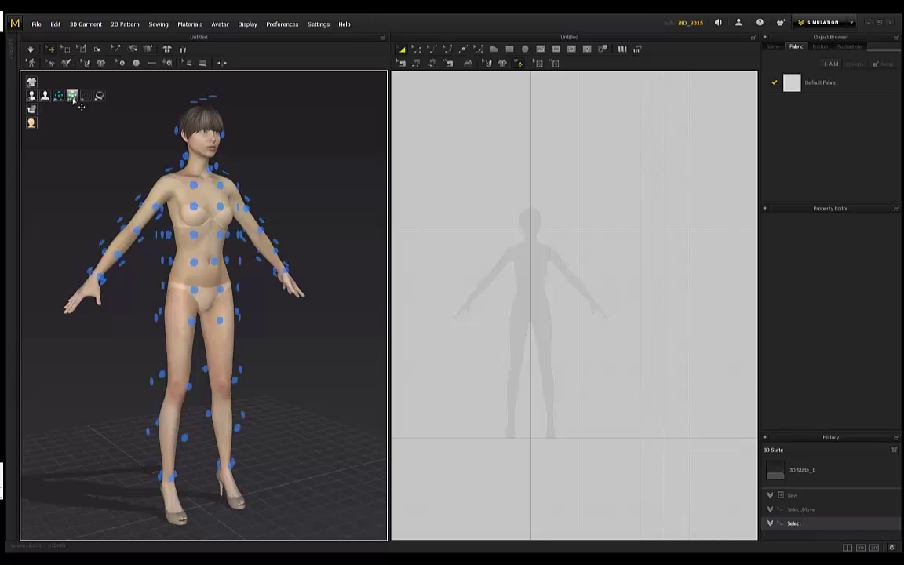
click(72, 97)
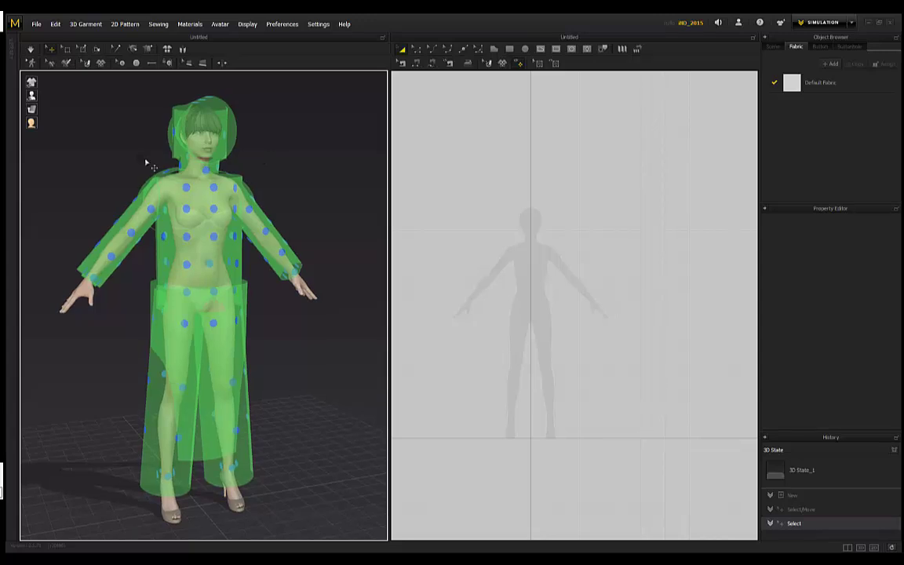
Step: Examine how the bounding volumes and arrangement points fit the preset avatar's head, torso, arms and legs from several angles
right_drag(145, 162, 116, 226)
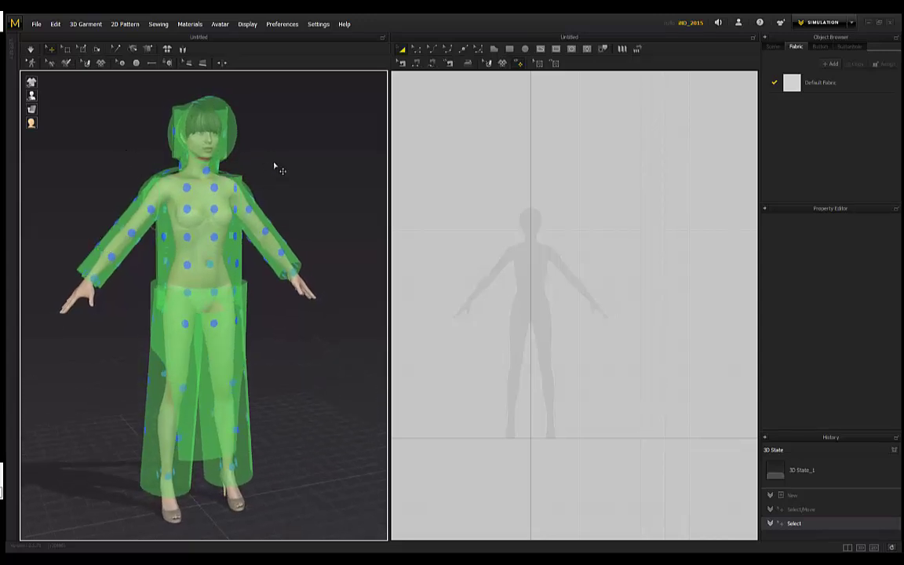
right_drag(278, 167, 146, 175)
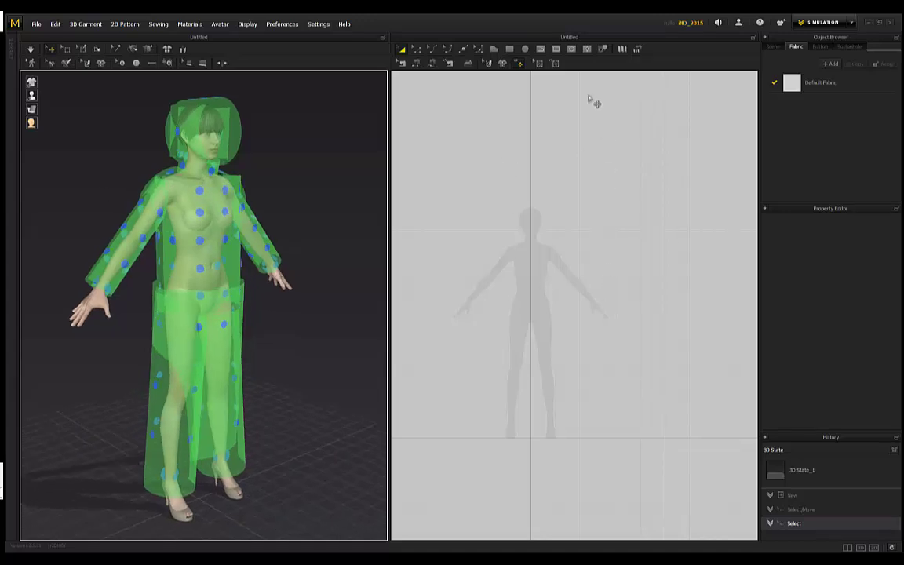
right_drag(305, 173, 289, 196)
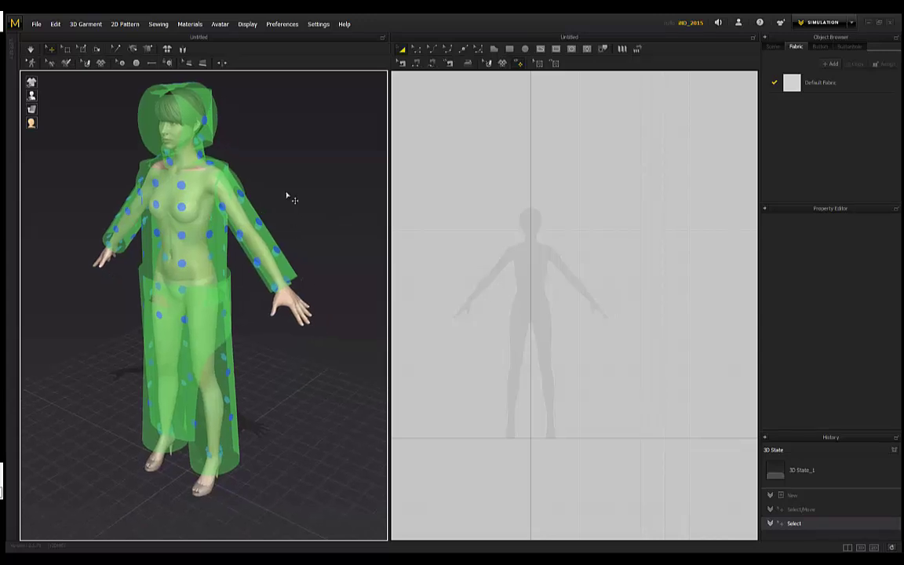
right_drag(306, 262, 311, 428)
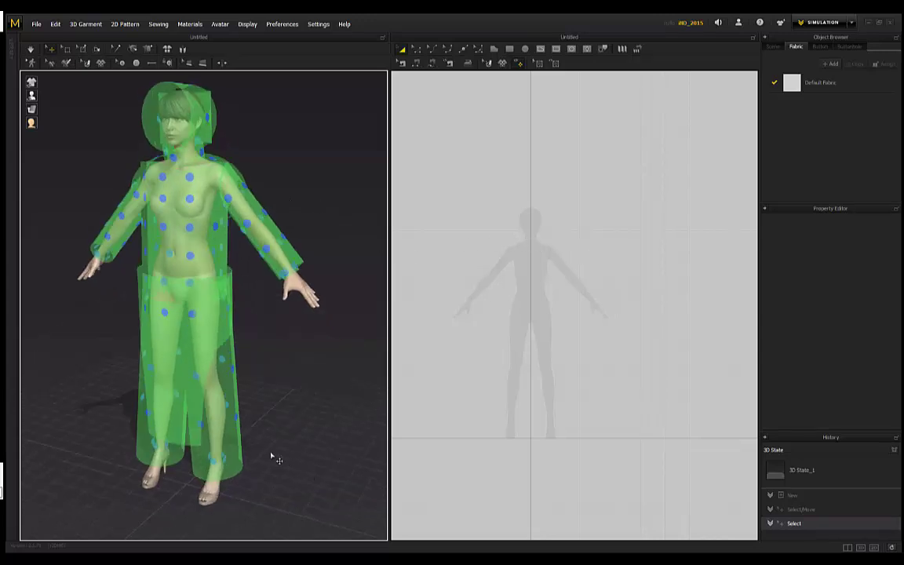
right_drag(270, 182, 243, 234)
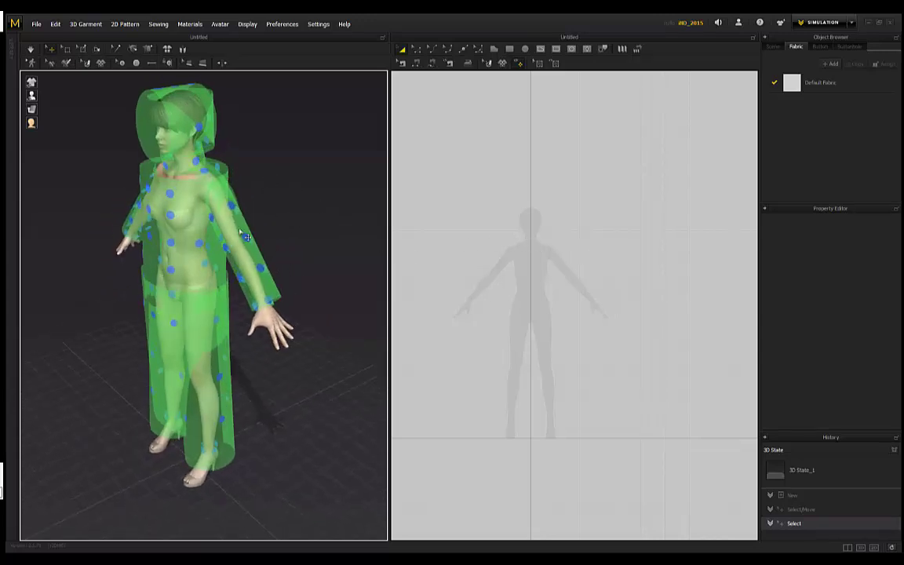
right_drag(275, 202, 624, 179)
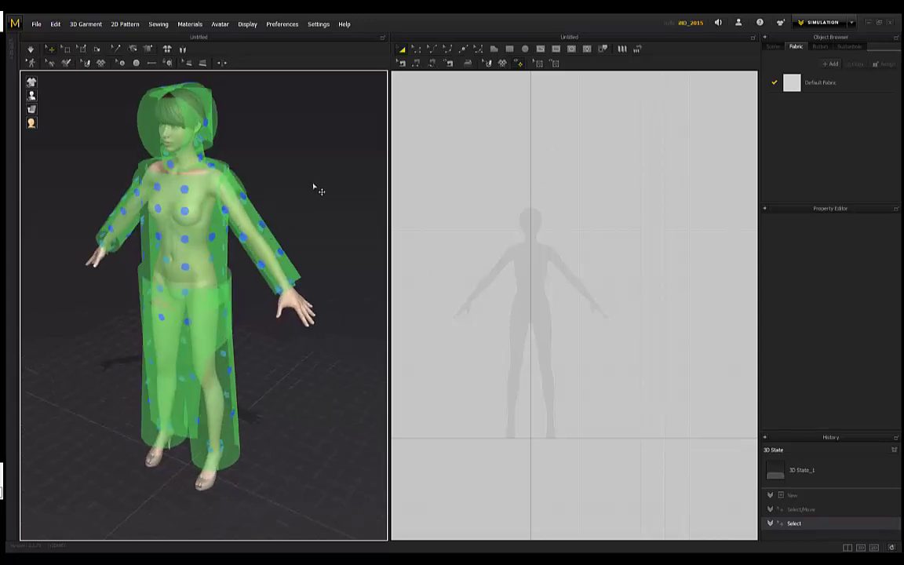
right_drag(321, 191, 253, 297)
right_drag(298, 220, 276, 223)
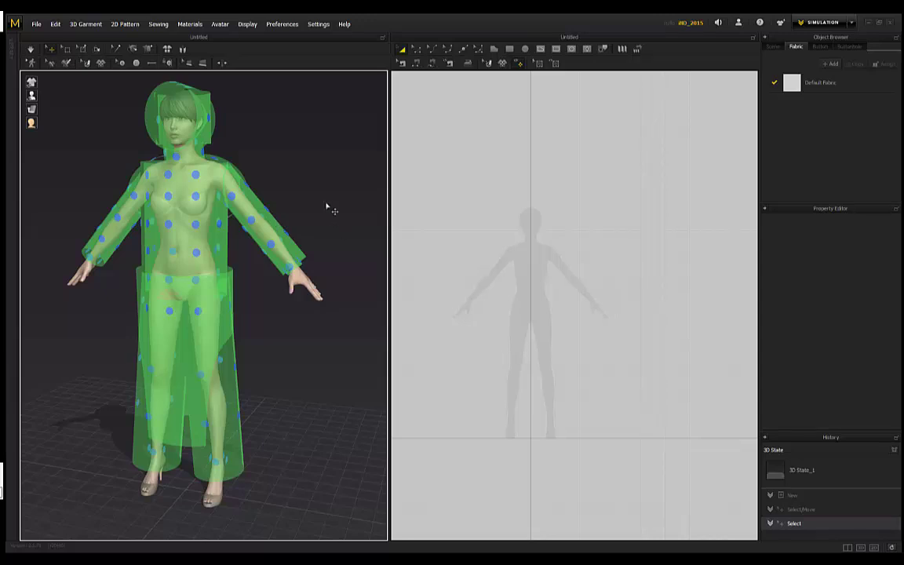
right_drag(289, 180, 251, 142)
mouse_move(31, 95)
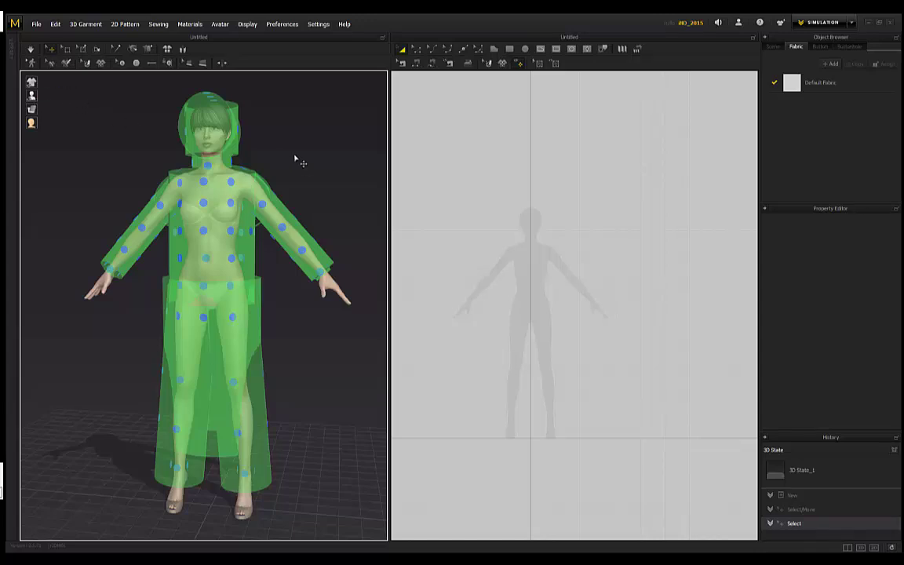
right_drag(154, 145, 273, 146)
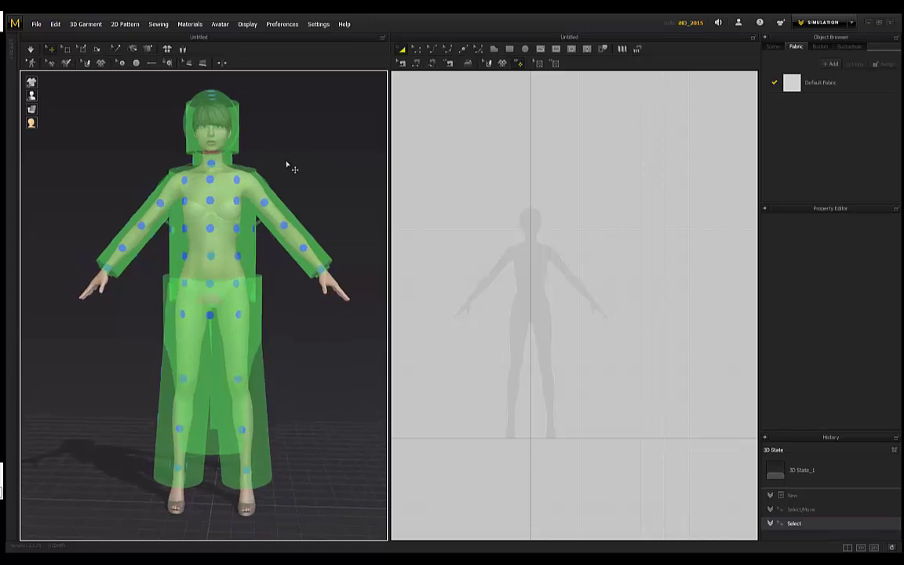
right_drag(283, 158, 161, 157)
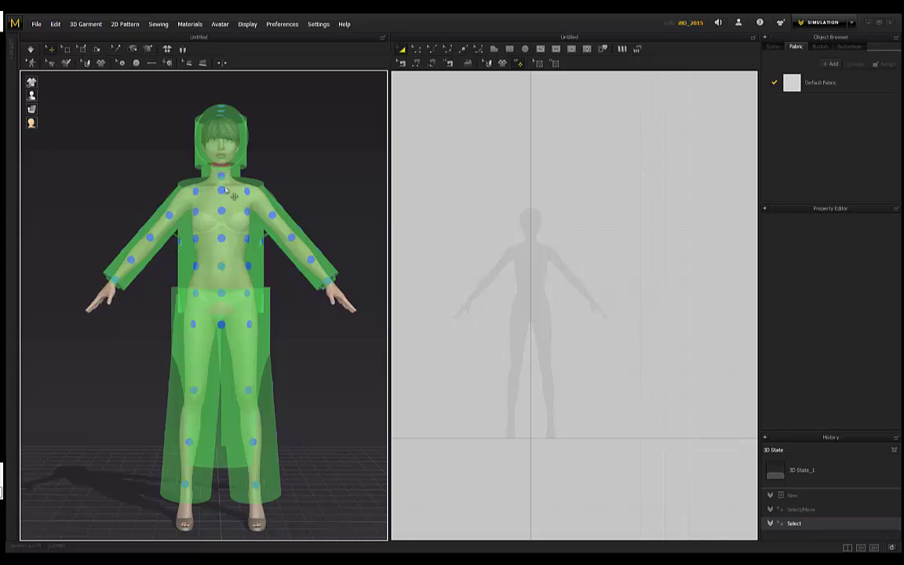
right_drag(301, 166, 137, 152)
middle_drag(137, 152, 130, 146)
right_drag(126, 166, 232, 195)
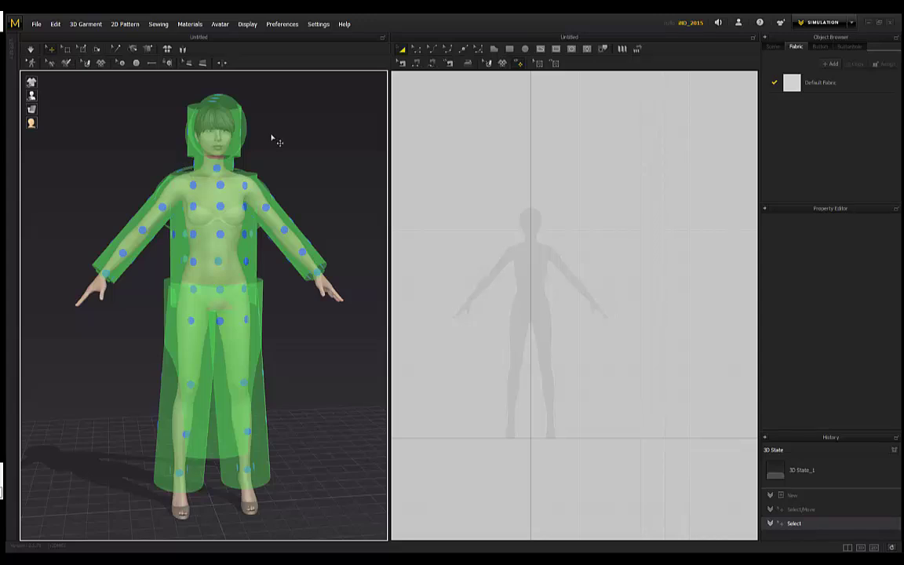
right_drag(272, 137, 182, 160)
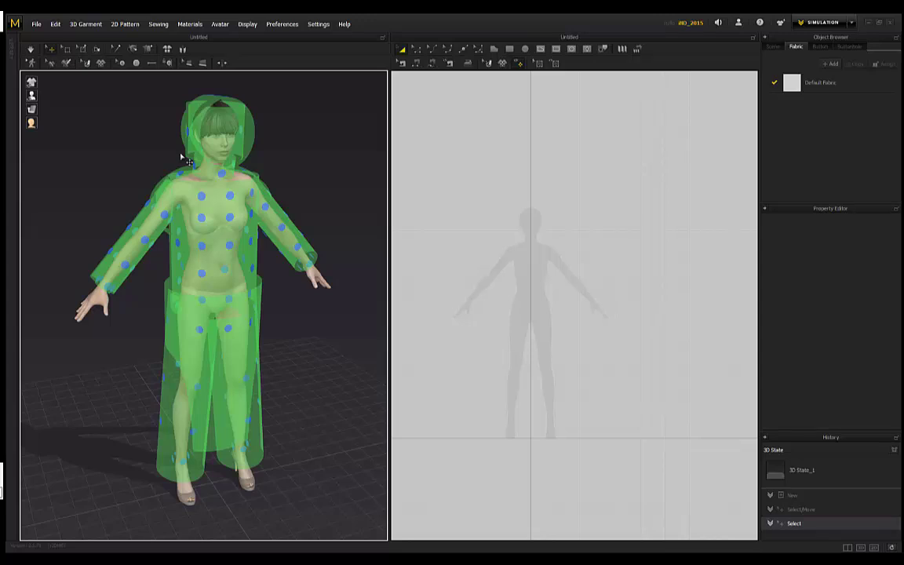
right_drag(168, 148, 282, 155)
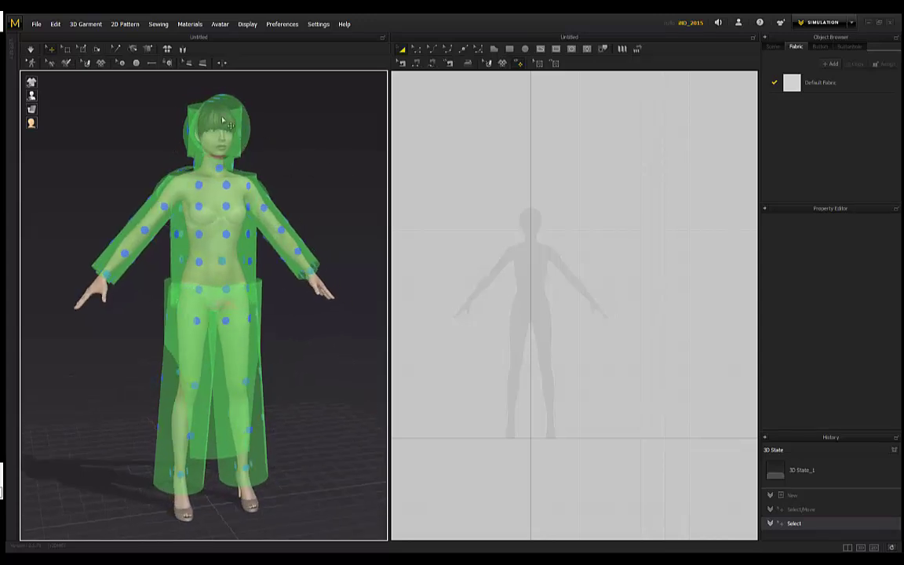
right_drag(194, 116, 261, 141)
Step: Delete all avatars from the scene and start a new project
click(220, 24)
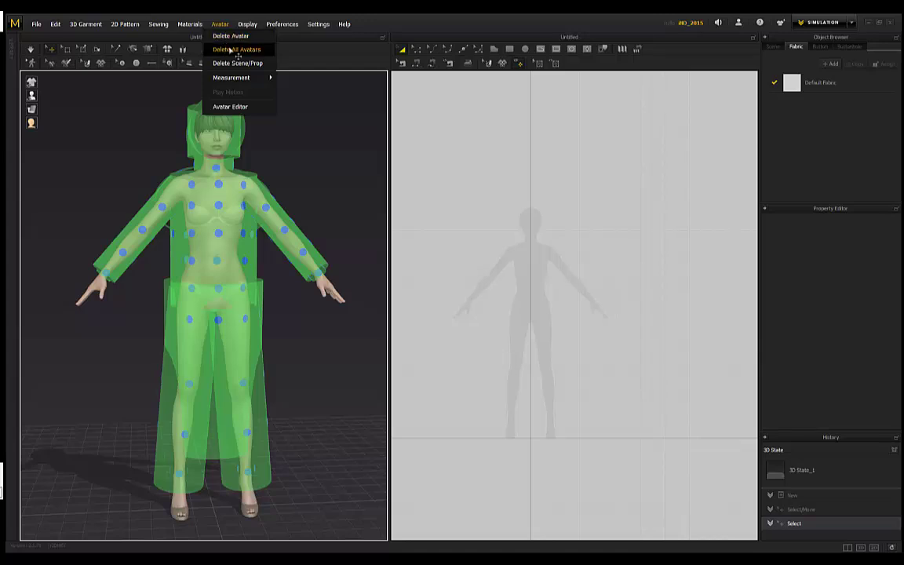
click(228, 50)
click(37, 23)
click(151, 141)
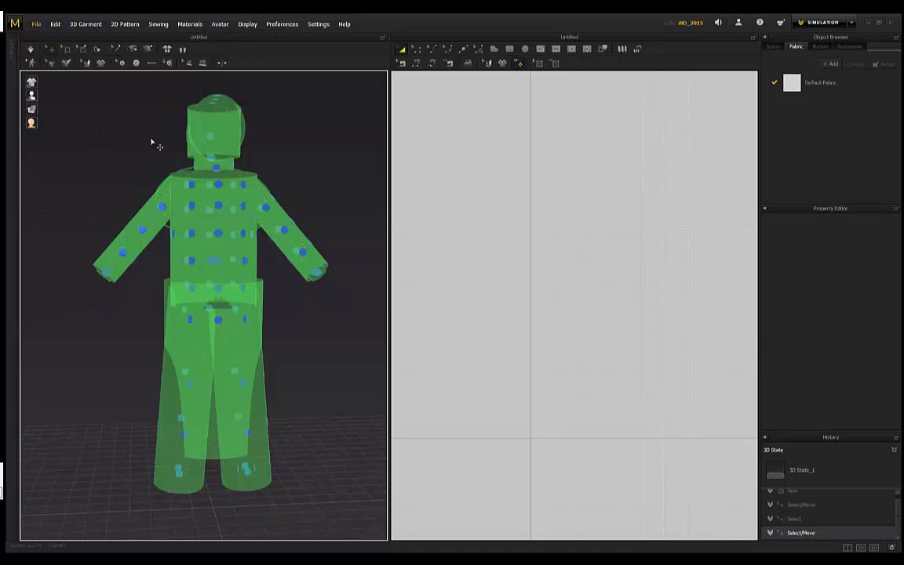
click(39, 28)
click(40, 39)
click(459, 301)
Step: Import femaletpose.obj from the female folder as an avatar, using Auto Scale
right_drag(267, 176, 269, 163)
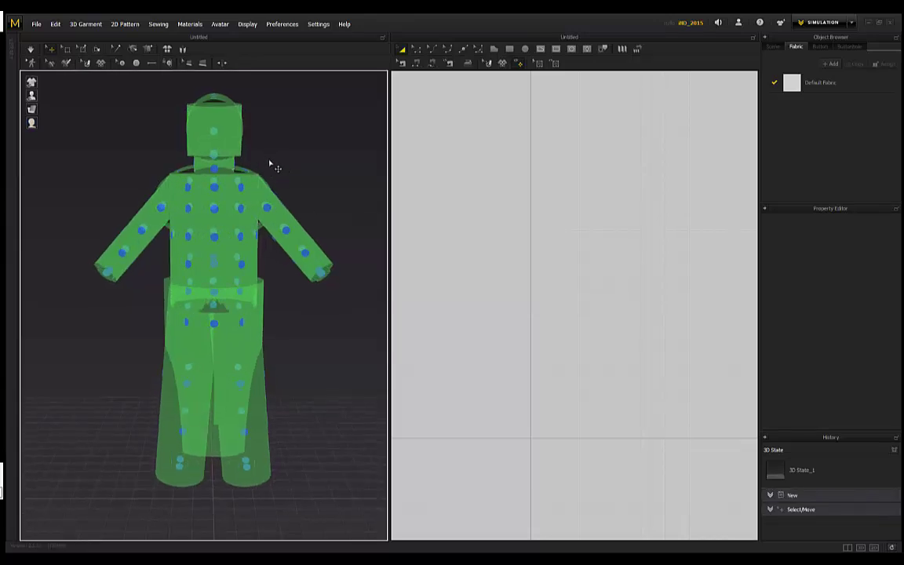
middle_drag(269, 163, 268, 169)
right_drag(137, 146, 131, 142)
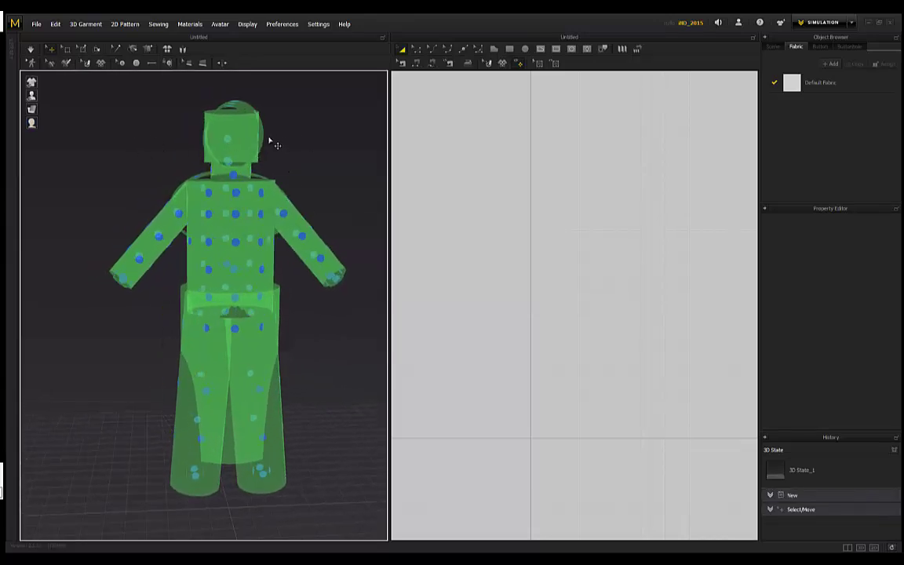
click(36, 23)
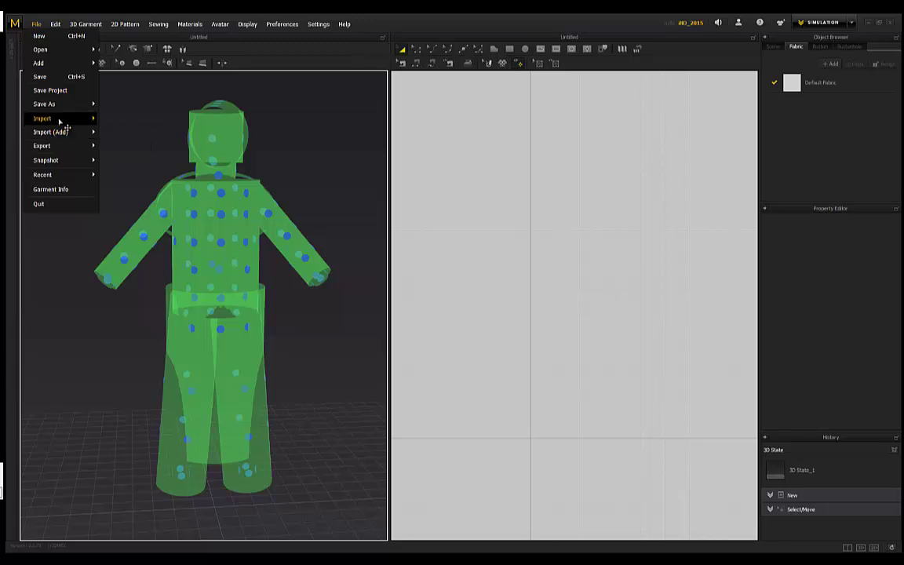
mouse_move(47, 118)
click(112, 120)
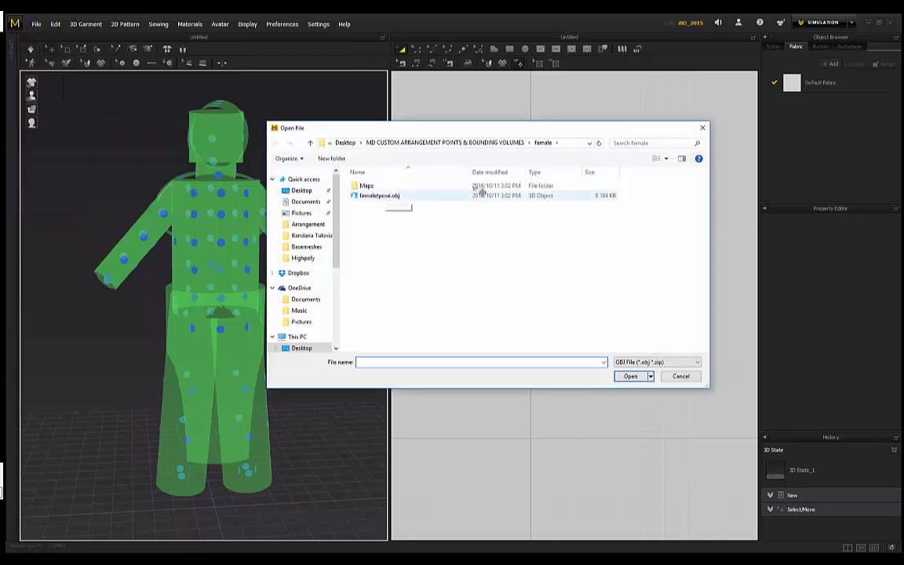
click(444, 143)
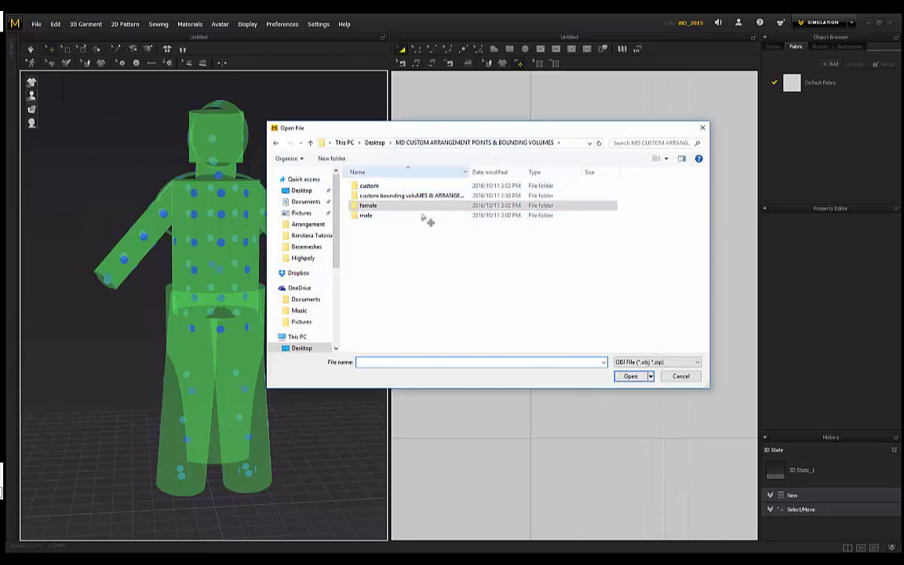
double_click(369, 206)
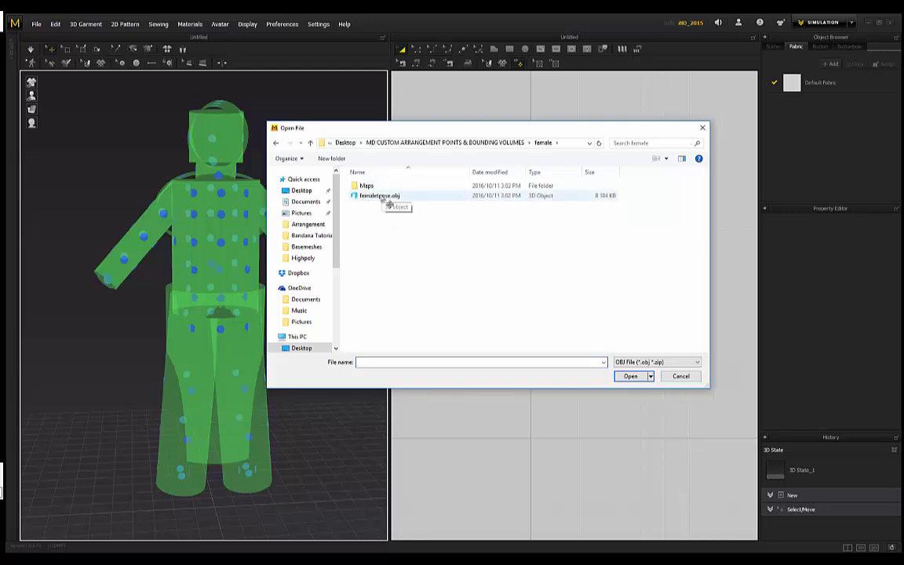
click(380, 196)
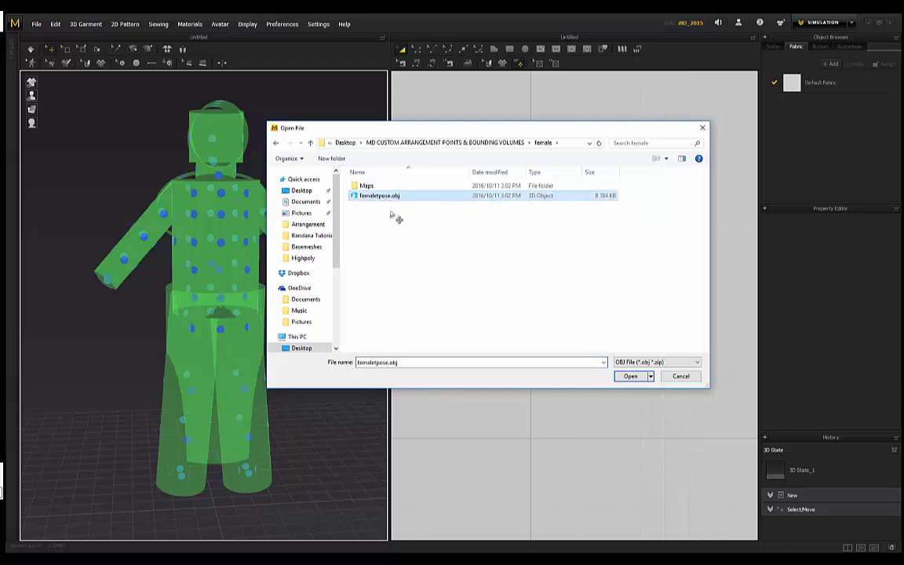
click(630, 376)
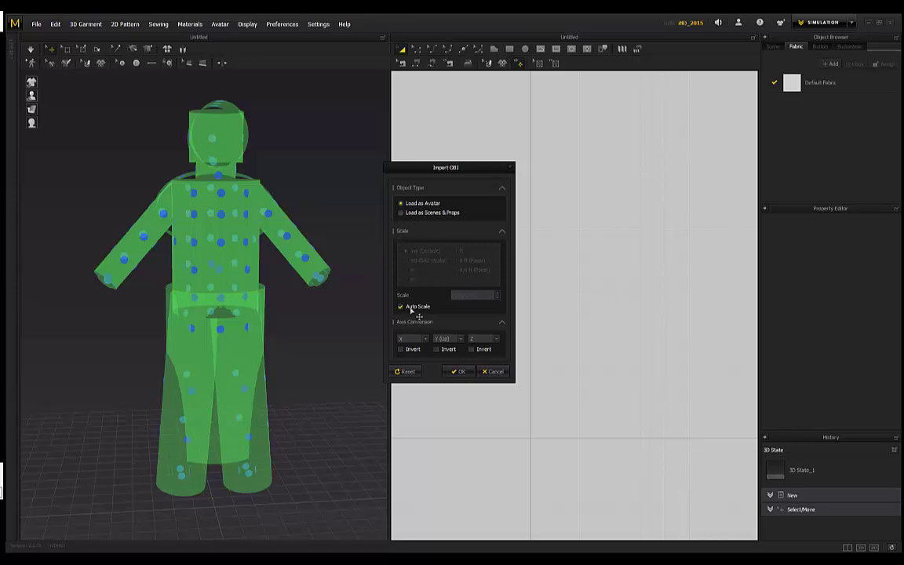
click(457, 373)
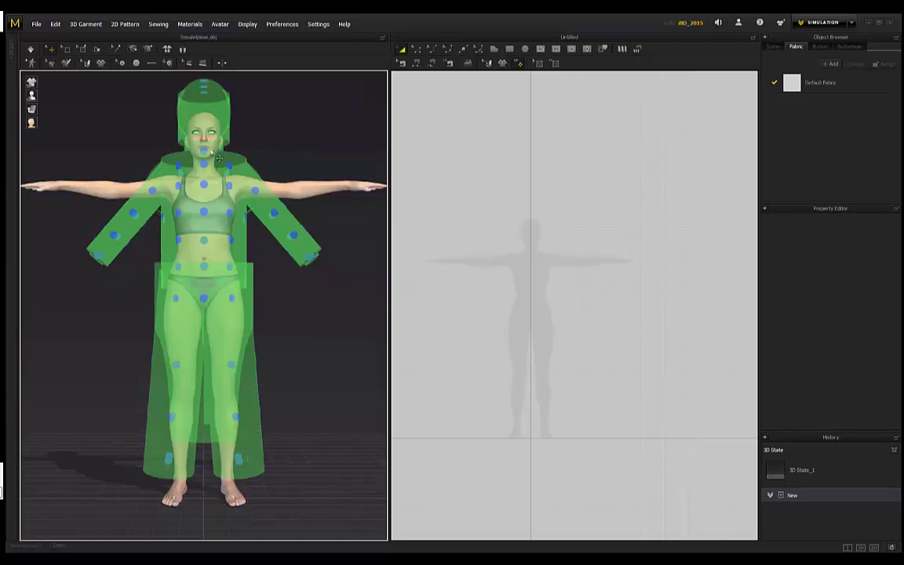
Step: Examine how the default bounding volumes and arrangement points fit the imported T-pose avatar, especially around the outstretched arms, head and legs
mouse_move(103, 126)
right_down()
mouse_move(145, 155)
mouse_move(155, 151)
mouse_move(120, 130)
mouse_move(133, 131)
mouse_move(103, 127)
right_up()
middle_drag(103, 127, 83, 124)
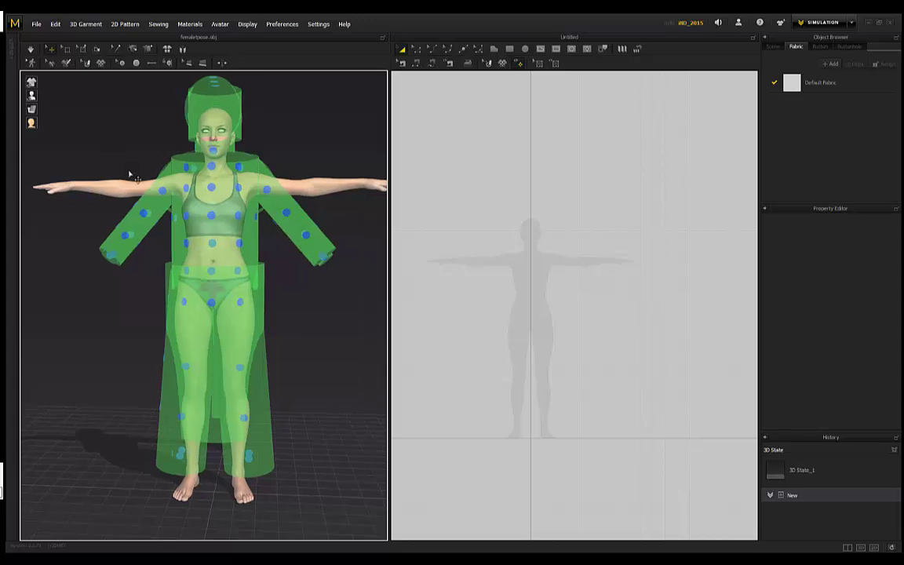
right_drag(130, 174, 277, 222)
right_drag(334, 237, 262, 143)
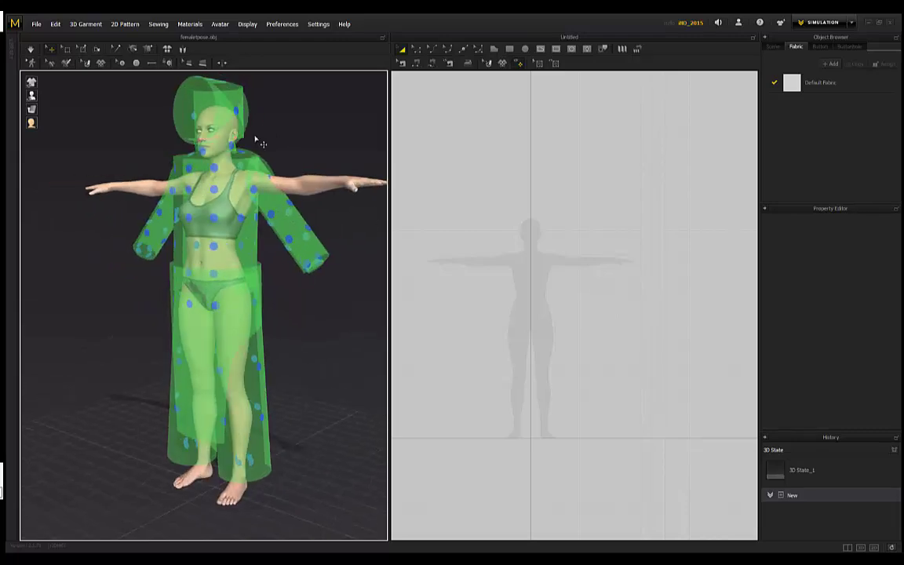
right_drag(306, 296, 284, 328)
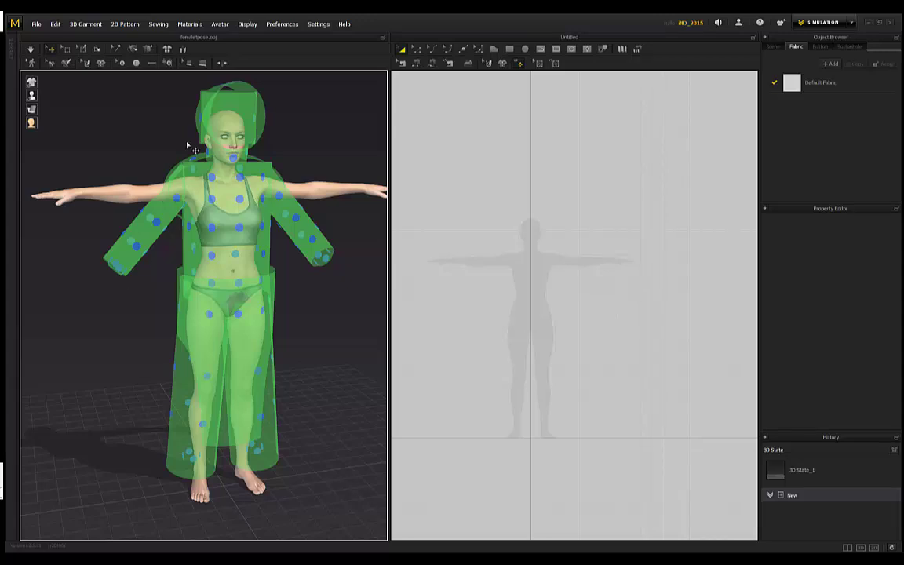
right_drag(188, 147, 272, 147)
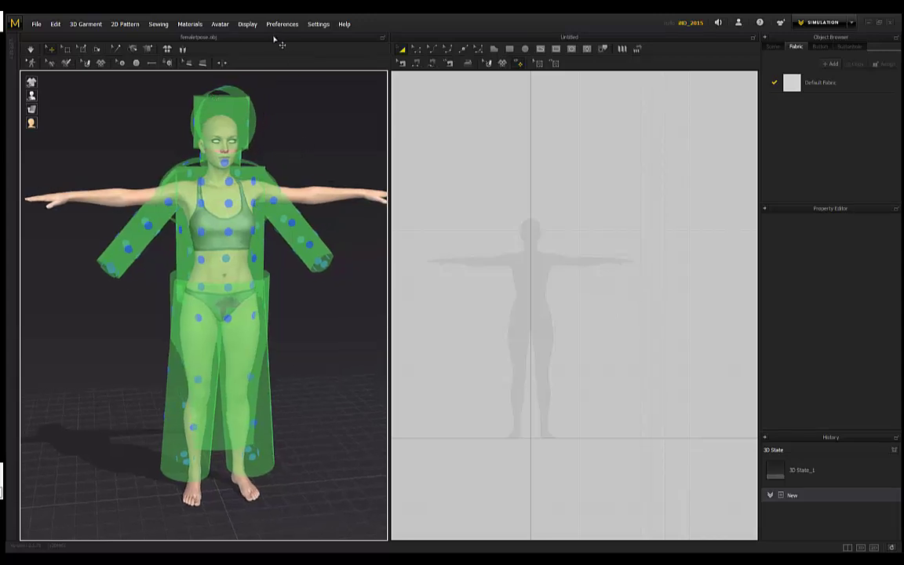
right_drag(210, 132, 264, 107)
Step: Open the Avatar Editor's arrangement settings and load the custom GENESIS3FEMALE bounding volume file (.pan)
click(220, 24)
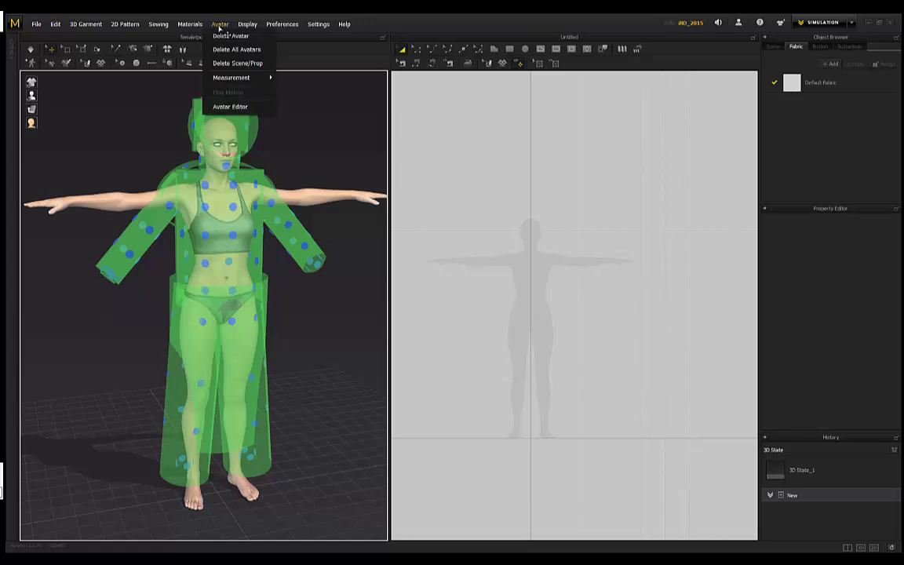
click(235, 108)
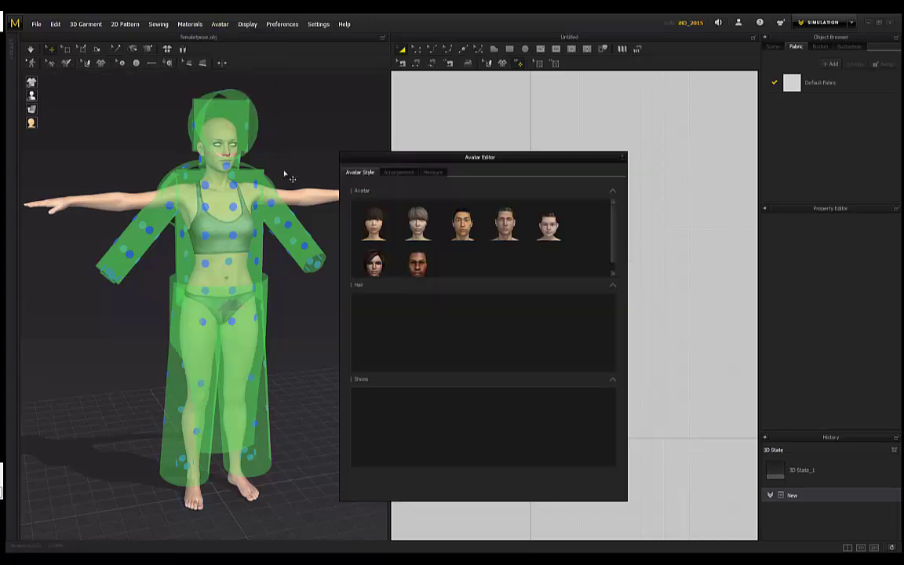
click(398, 173)
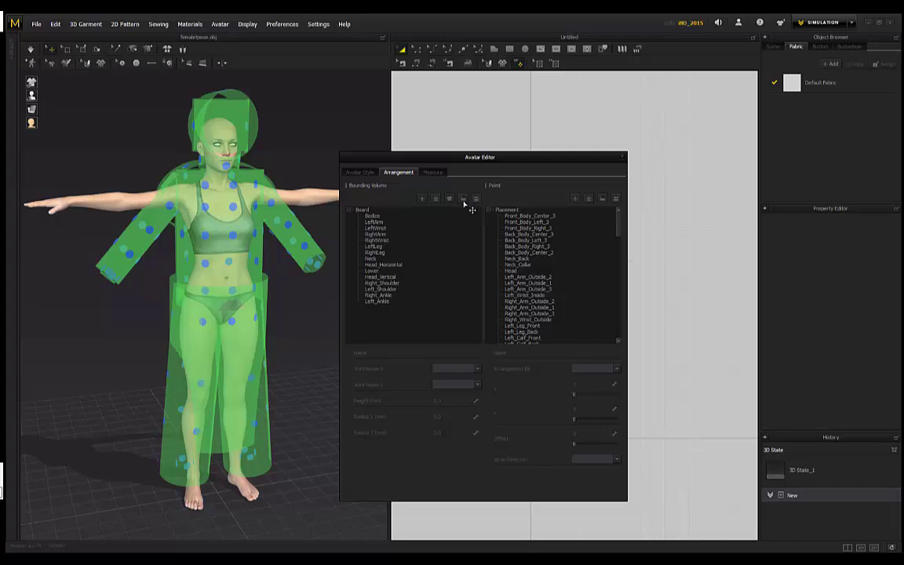
click(463, 199)
drag(365, 134, 312, 151)
click(346, 213)
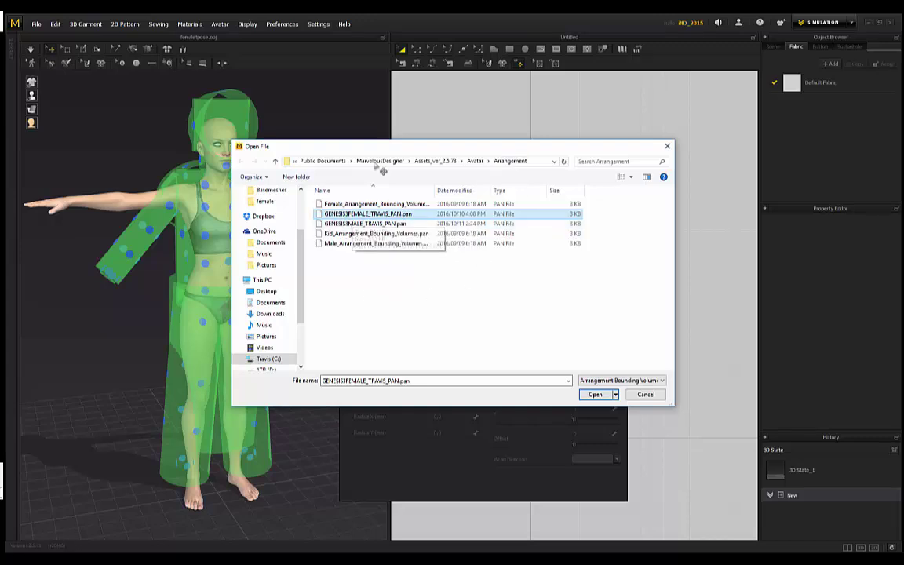
drag(375, 147, 222, 242)
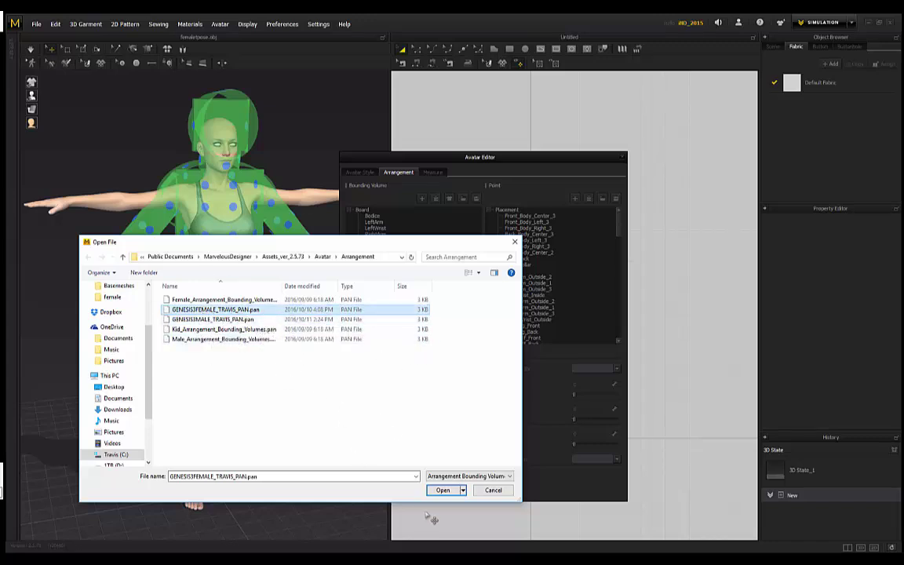
click(441, 490)
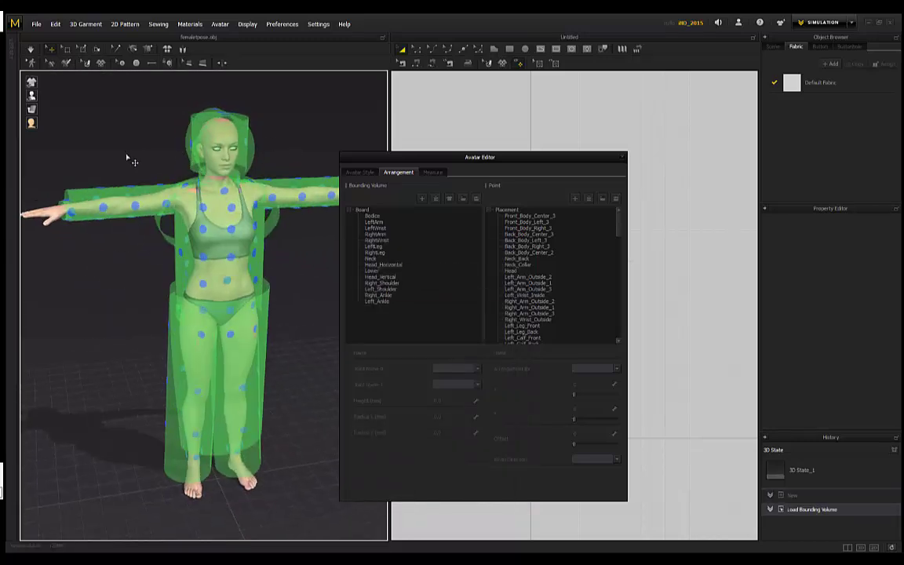
Step: Load the matching GENESIS3FEMALE arrangement point file (.arr) for the avatar
click(602, 198)
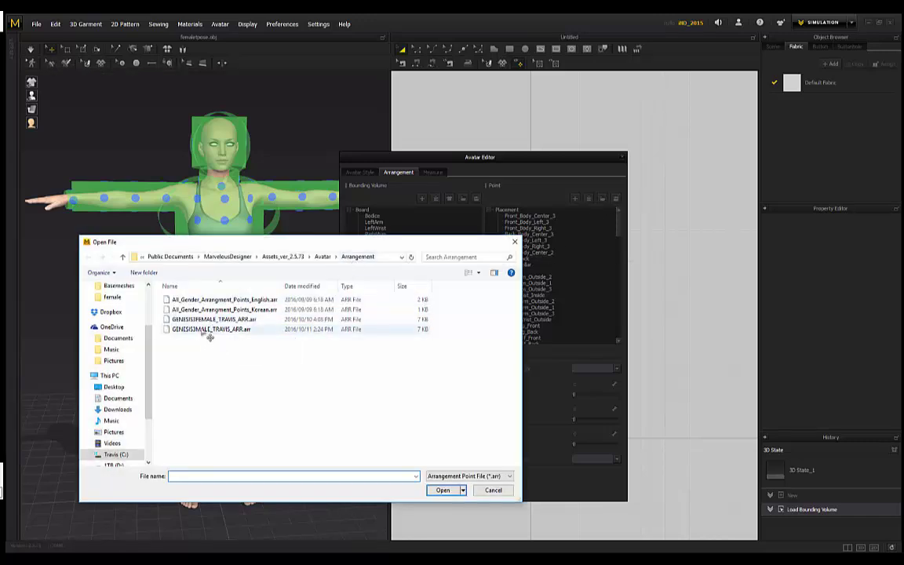
click(249, 319)
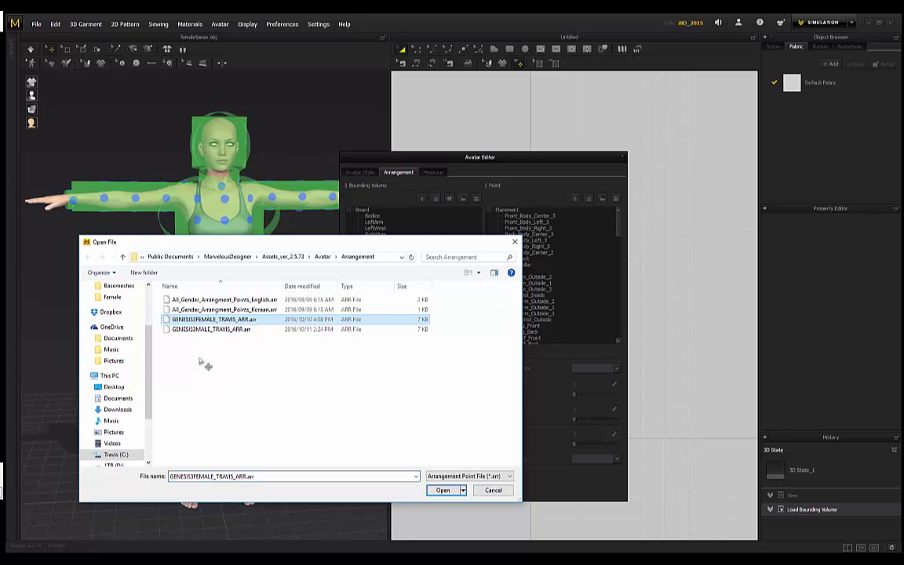
click(436, 490)
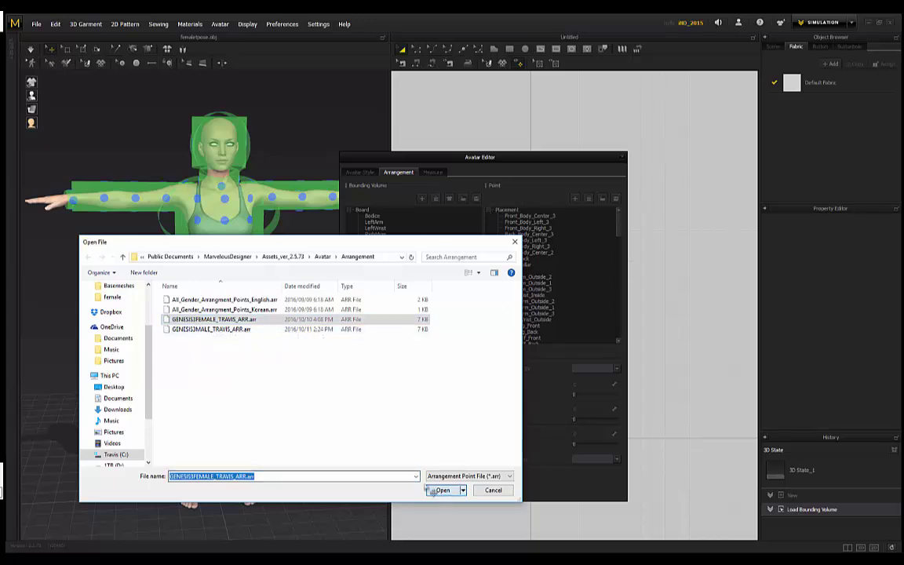
Step: Hide the bounding volumes and examine the loaded arrangement points around the avatar's arms, torso and legs from several angles
mouse_move(292, 172)
right_down()
mouse_move(145, 177)
mouse_move(234, 173)
mouse_move(270, 191)
mouse_move(292, 164)
right_up()
mouse_move(33, 95)
click(72, 95)
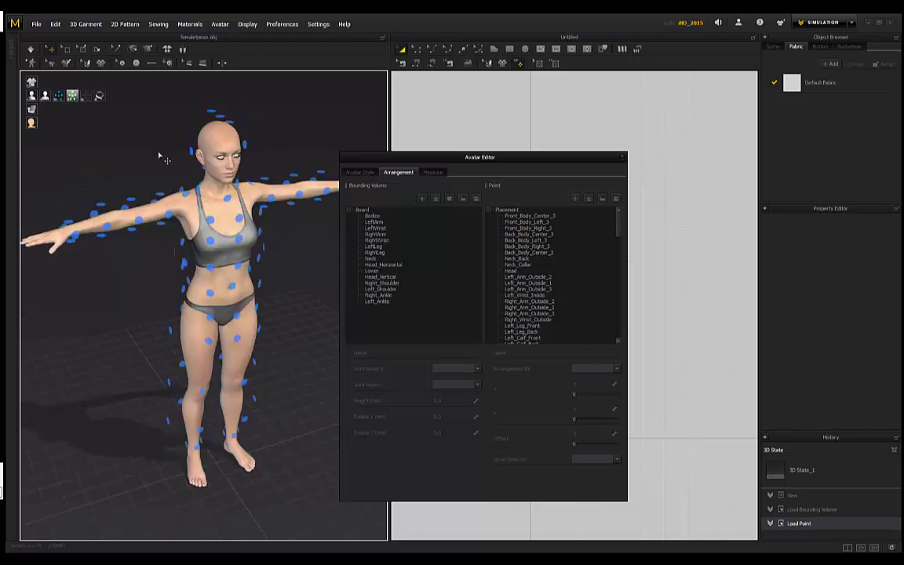
right_drag(159, 155, 110, 140)
scroll(152, 230, down, 2)
right_drag(152, 231, 31, 267)
right_drag(265, 289, 303, 278)
scroll(205, 166, up, 1)
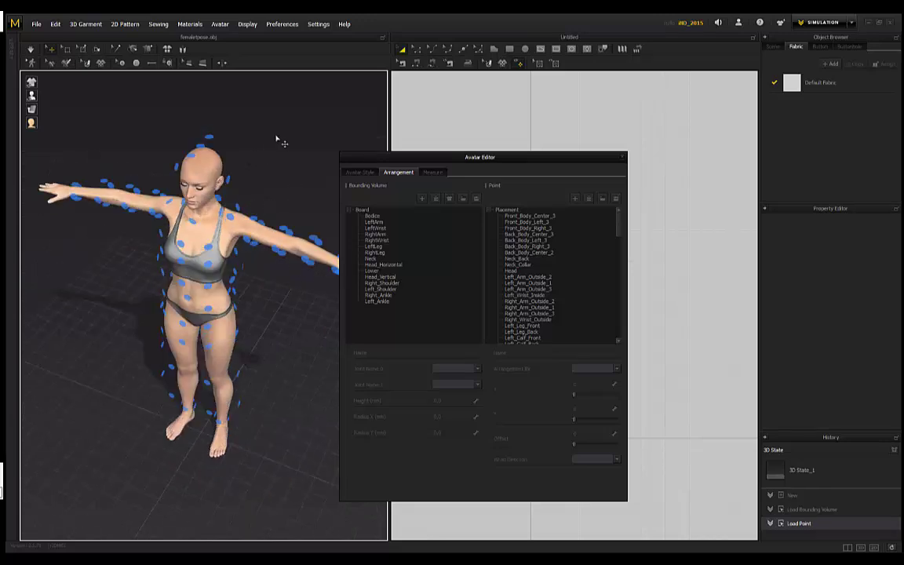
right_drag(276, 140, 272, 269)
right_drag(110, 310, 157, 259)
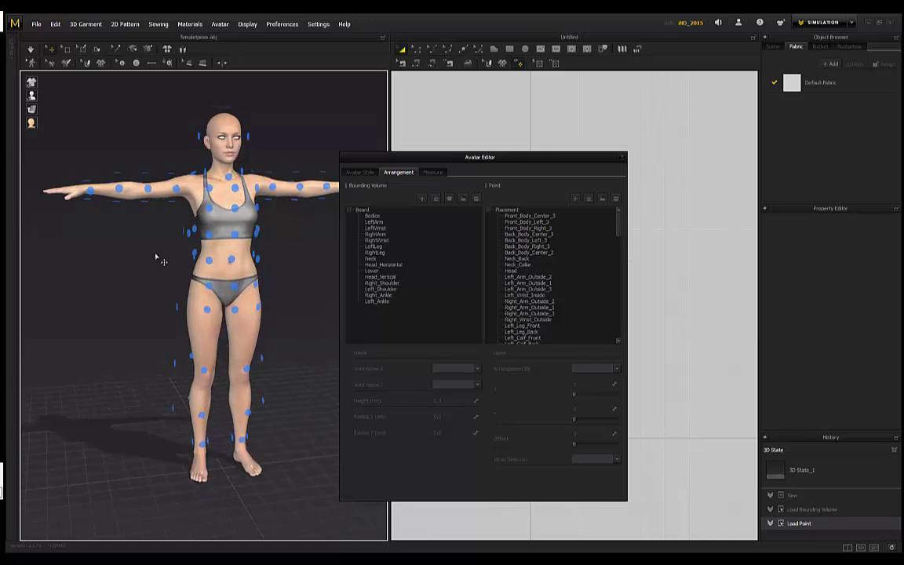
right_drag(267, 251, 256, 227)
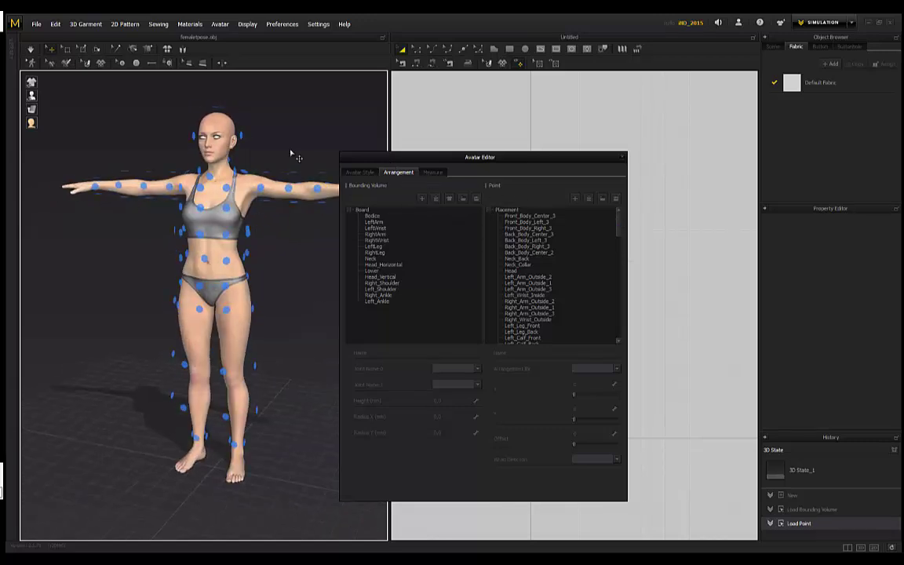
mouse_move(130, 268)
right_down()
mouse_move(273, 258)
mouse_move(118, 231)
mouse_move(155, 253)
mouse_move(308, 272)
mouse_move(143, 255)
right_up()
right_drag(152, 183, 282, 290)
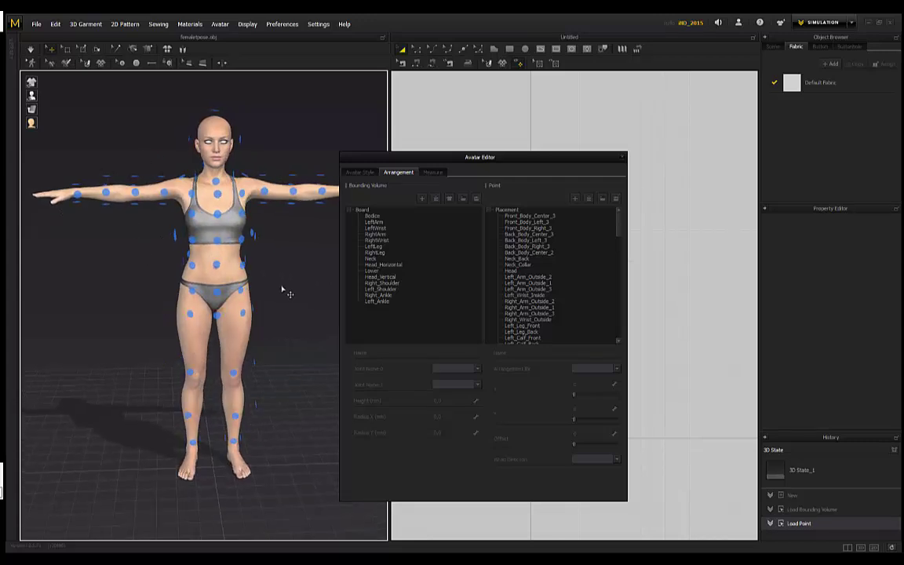
Step: Close the Avatar Editor and hide the bounding volumes, keeping only the arrangement points shown around the avatar
click(622, 158)
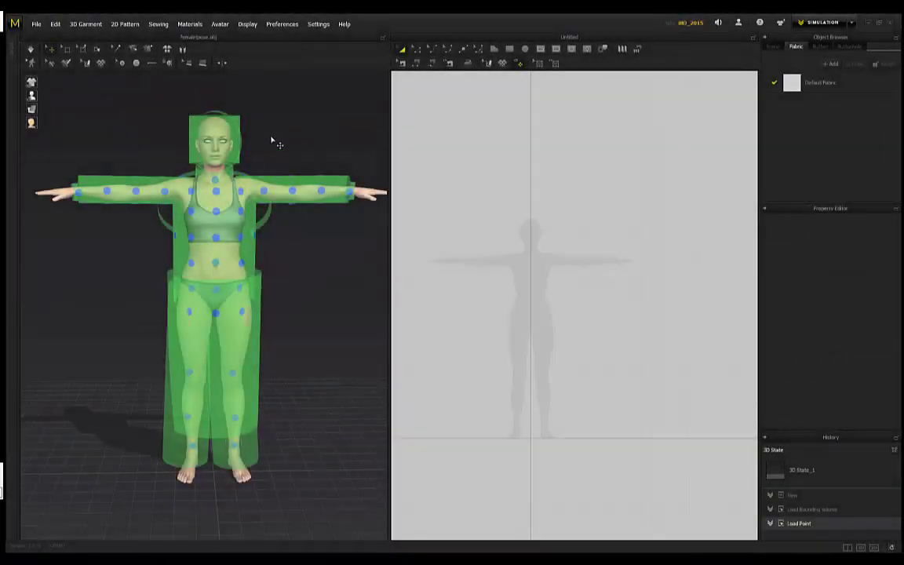
right_drag(271, 141, 265, 167)
right_drag(141, 149, 123, 196)
right_drag(285, 256, 284, 262)
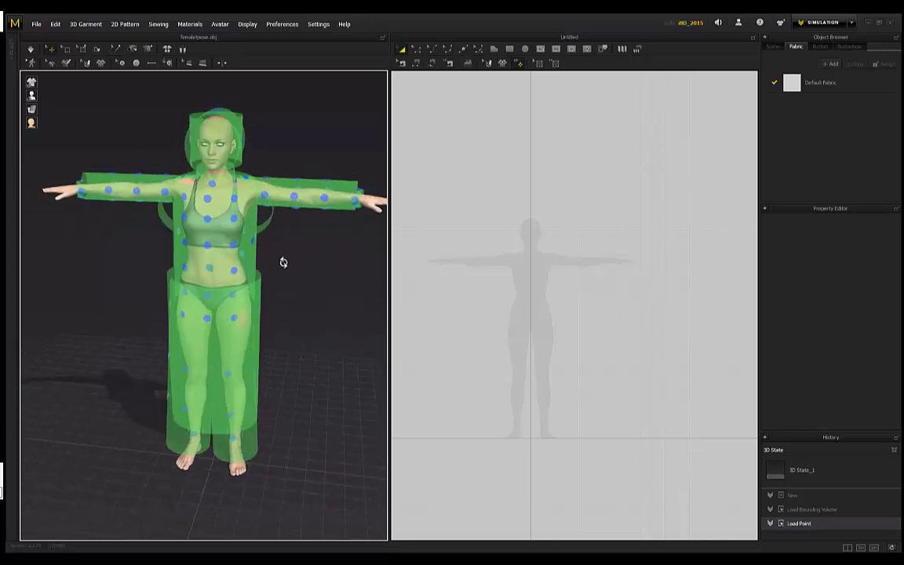
click(31, 94)
click(65, 87)
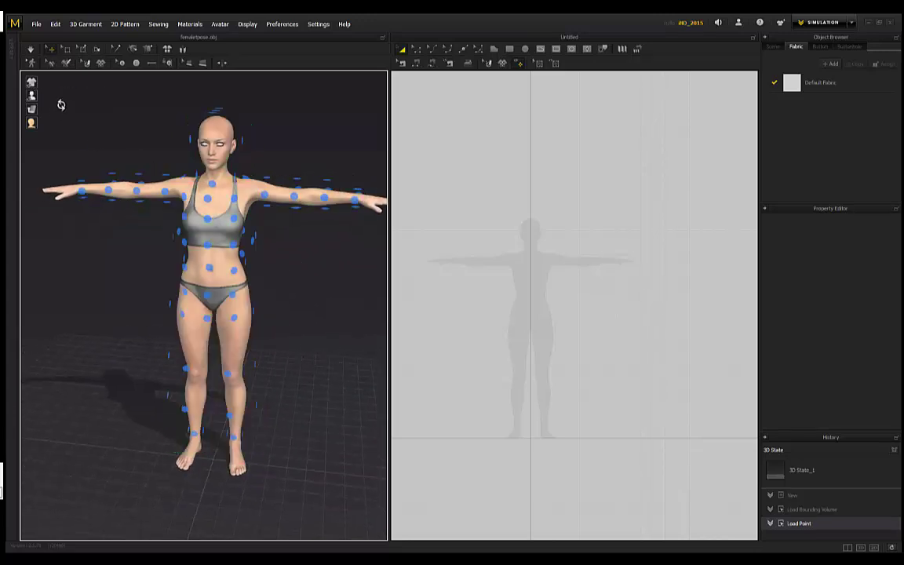
right_drag(86, 124, 577, 119)
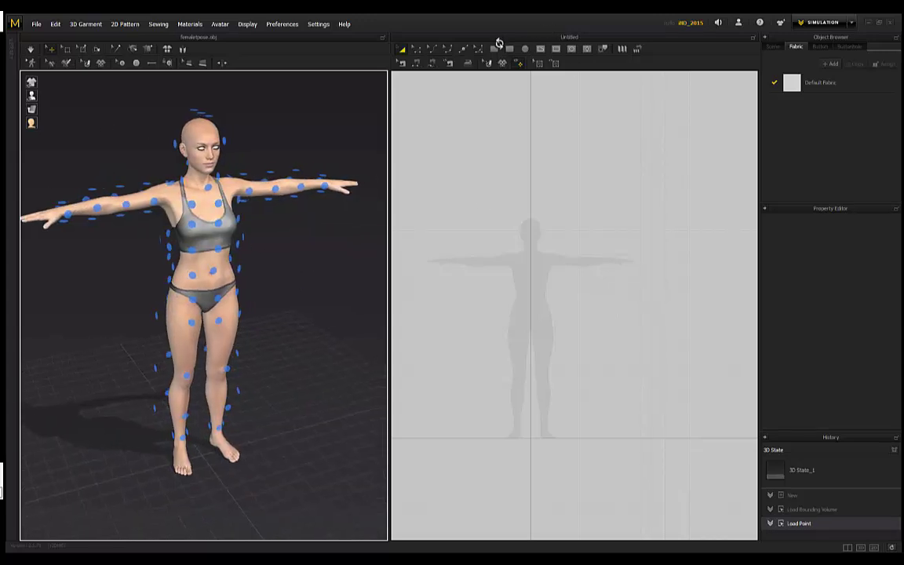
Step: Draw a narrow vertical rectangle pattern beside the avatar silhouette's head and paste a copy between it and the head
click(509, 48)
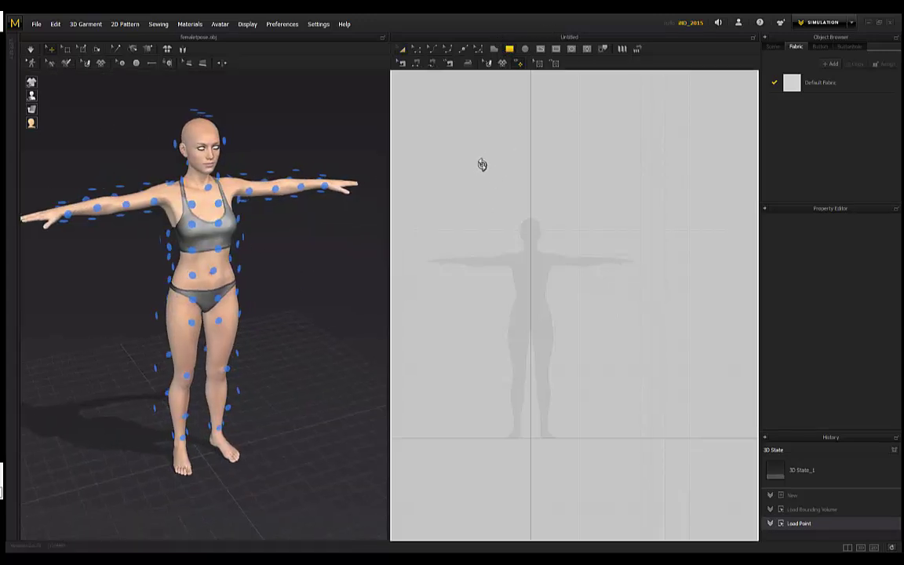
drag(482, 162, 495, 231)
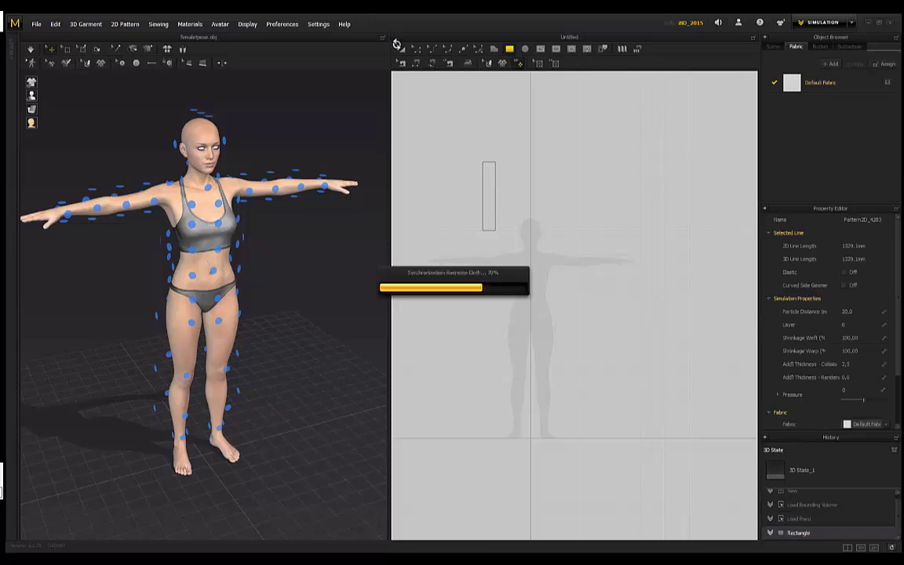
click(401, 48)
click(497, 158)
drag(487, 188, 511, 197)
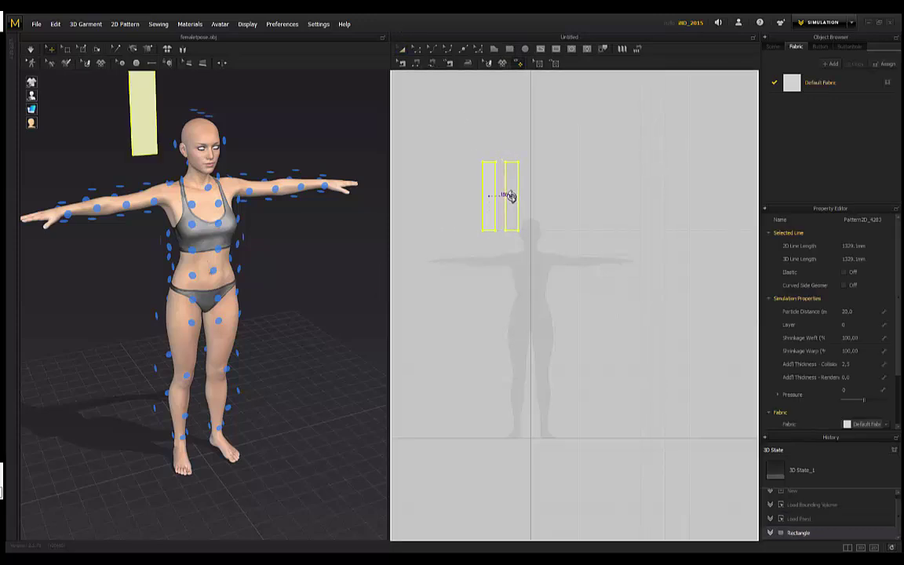
click(511, 196)
Step: Rotate the original rectangle strip in 3D to lie lengthwise and position it above the avatar's outstretched right arm
scroll(294, 113, up, 5)
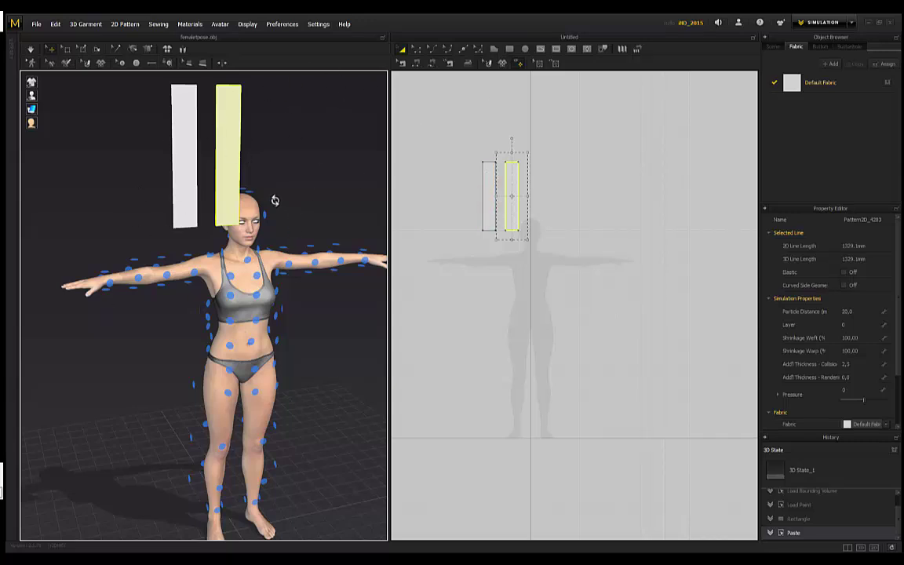
right_drag(275, 200, 139, 93)
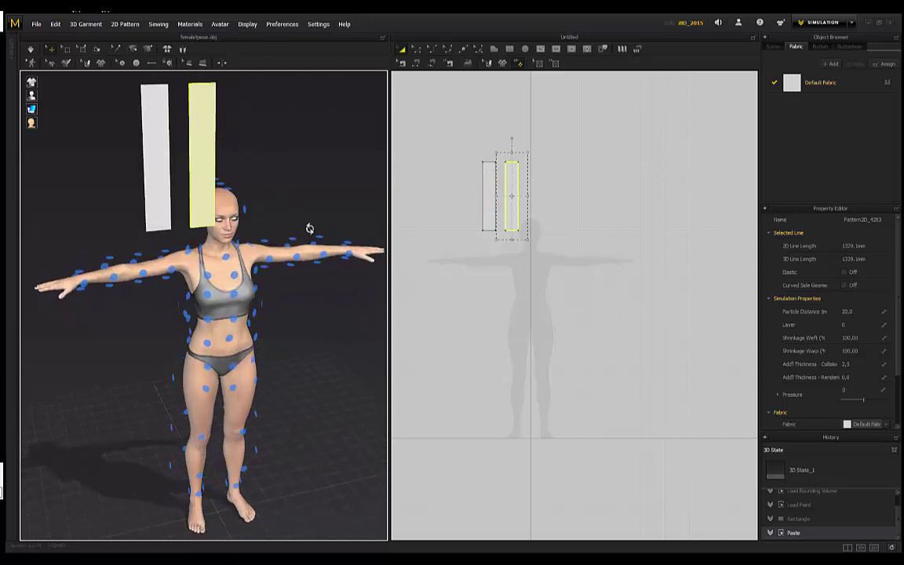
right_drag(310, 228, 324, 188)
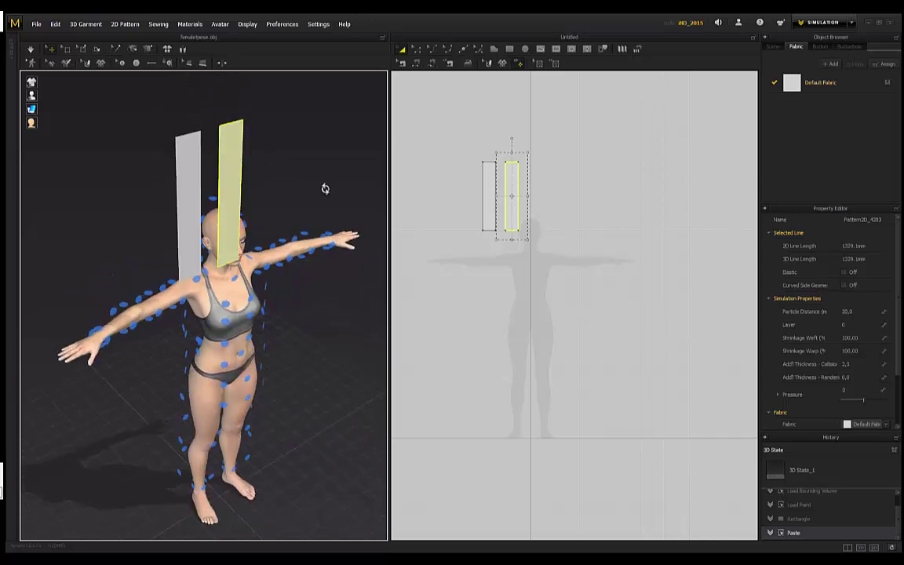
click(189, 187)
right_drag(134, 222, 191, 198)
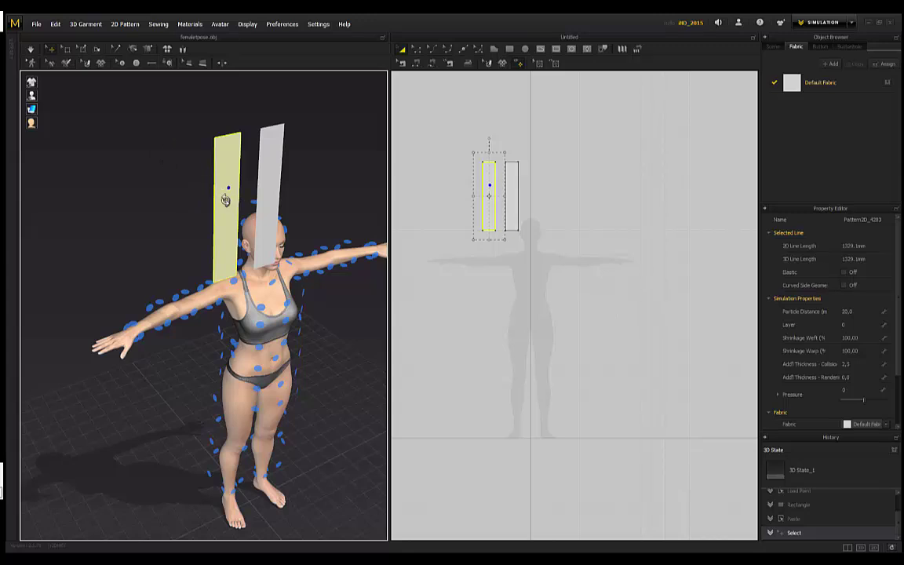
click(225, 201)
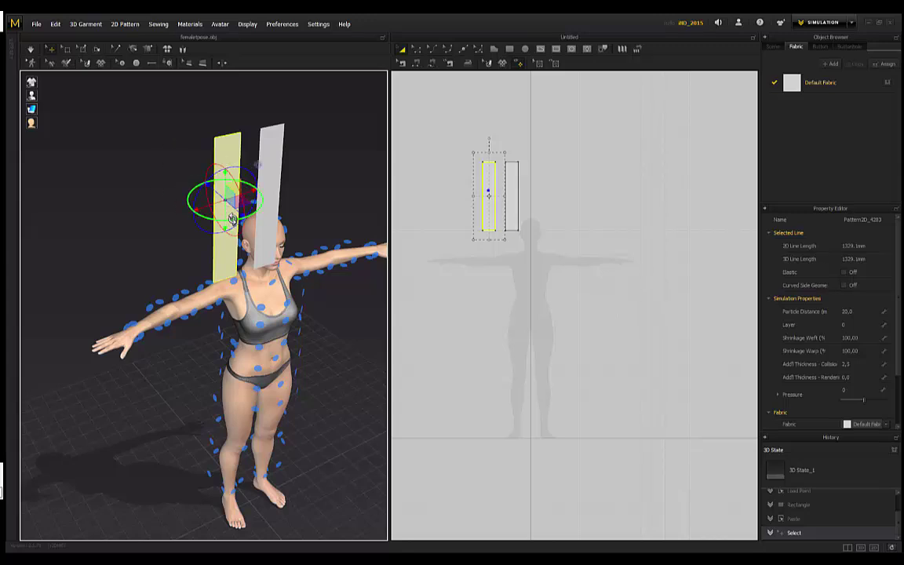
drag(197, 182, 228, 280)
right_drag(186, 371, 267, 386)
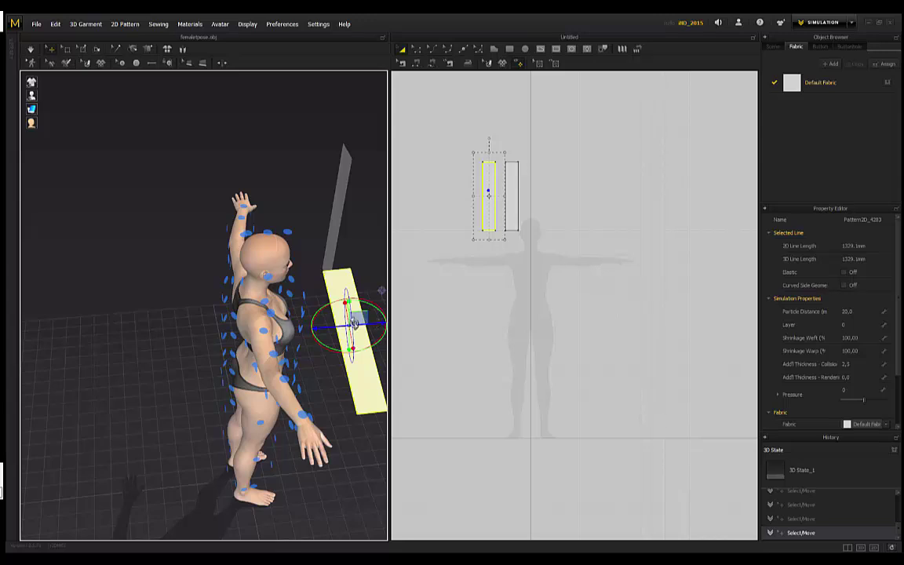
drag(354, 323, 268, 329)
right_drag(303, 347, 278, 262)
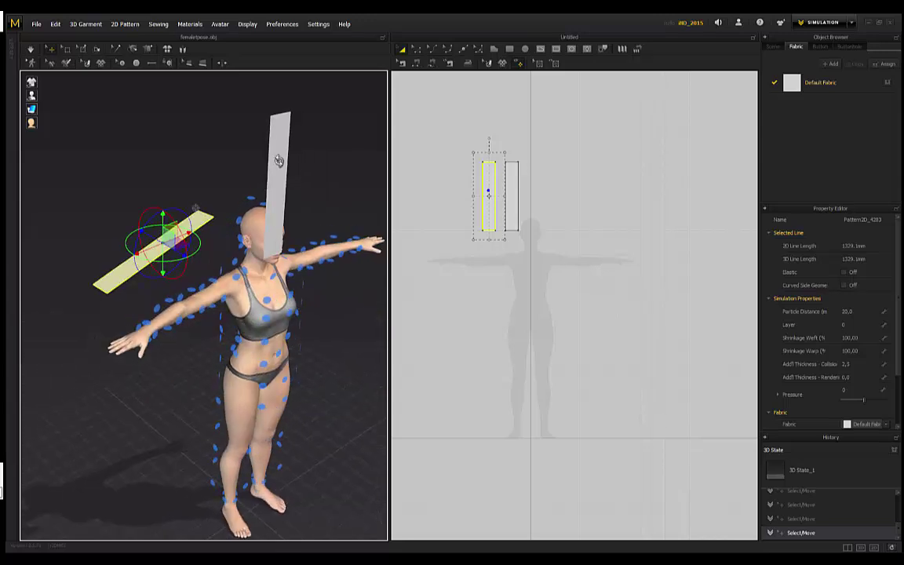
Step: Lower the copied rectangle strip in 3D so it hangs upright in front of the avatar's face and chest, and deselect it
click(278, 161)
click(171, 244)
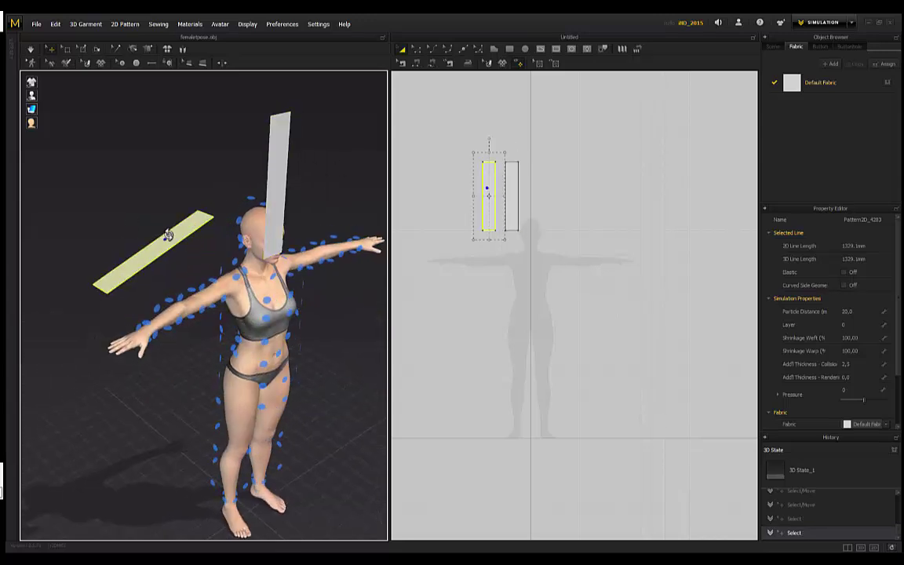
click(279, 169)
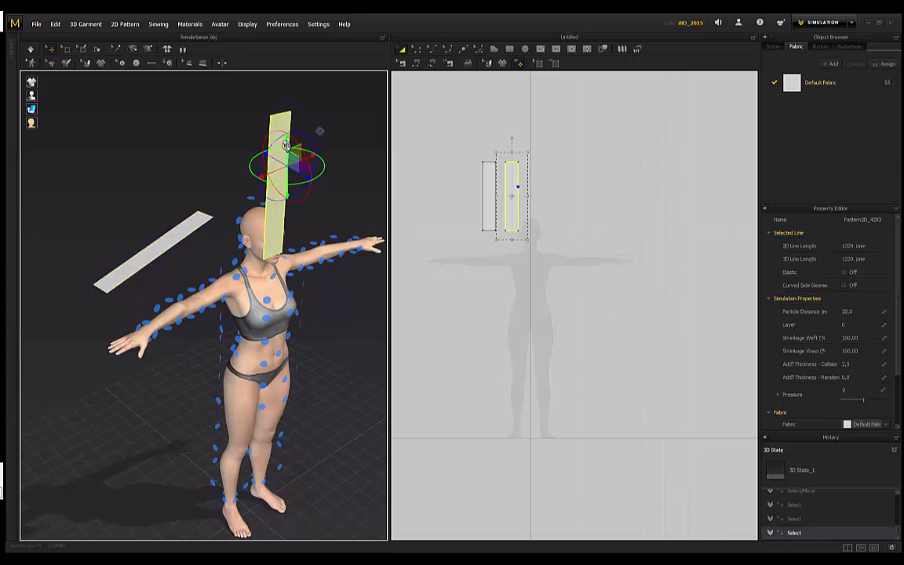
drag(268, 259, 262, 360)
drag(277, 292, 254, 285)
click(290, 196)
right_drag(200, 172, 153, 195)
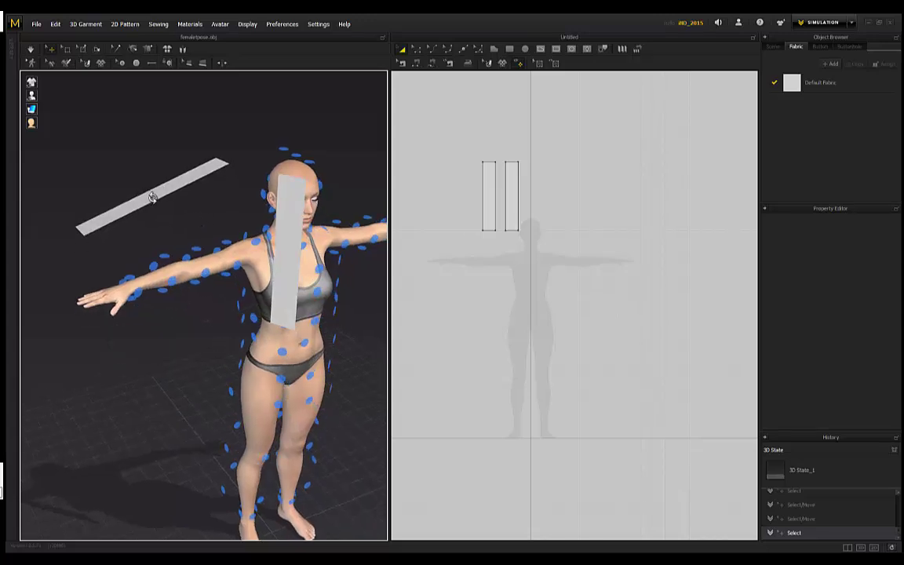
Step: Place the original strip on the arrangement point above the avatar's right arm and the copied strip on the point beneath it
click(153, 195)
right_drag(193, 274, 275, 223)
click(193, 259)
right_drag(216, 186, 300, 208)
click(269, 212)
right_drag(179, 284, 203, 212)
click(218, 159)
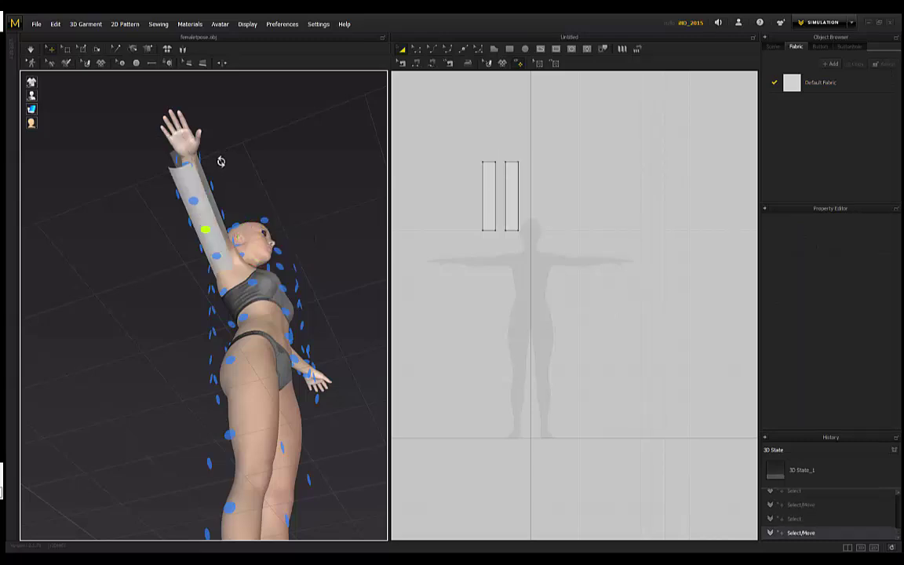
Step: Rotate the strip over the right arm slightly in 3D to adjust its alignment with the arm, and deselect it
right_drag(218, 159, 200, 242)
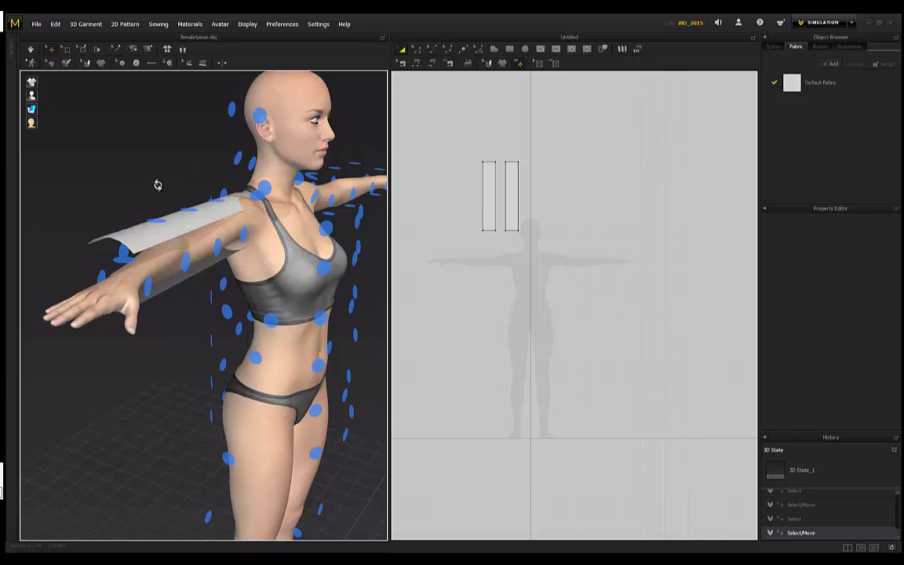
right_drag(158, 185, 173, 195)
click(218, 359)
right_drag(219, 360, 240, 326)
click(254, 333)
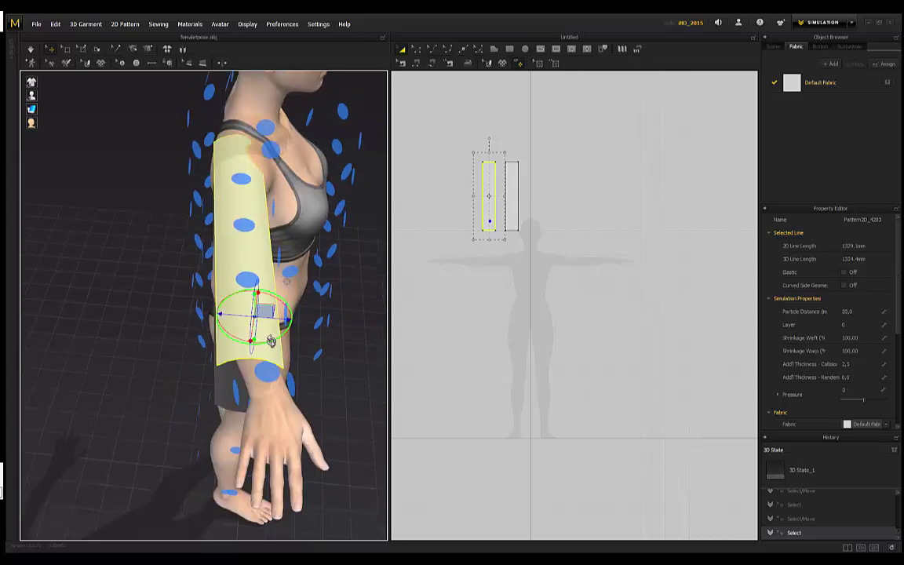
drag(270, 341, 273, 342)
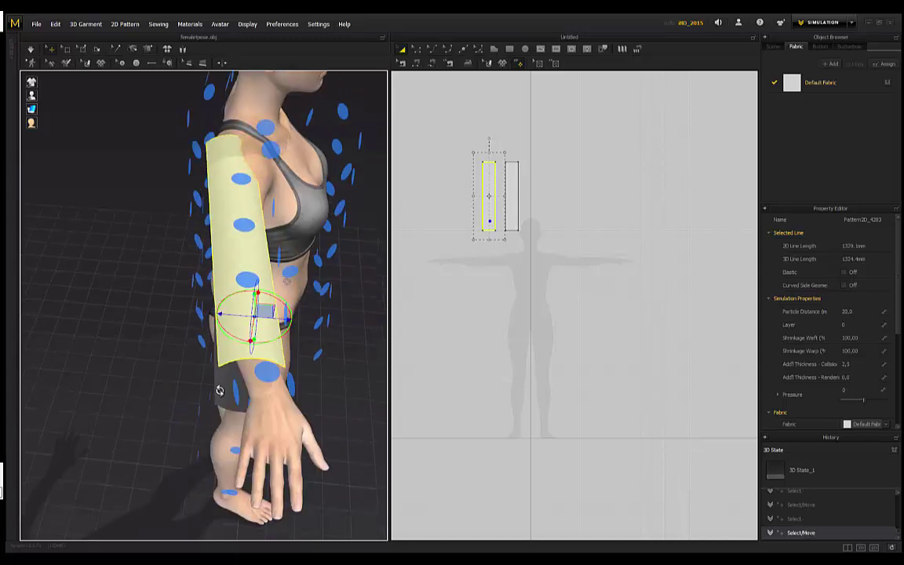
click(220, 390)
right_drag(220, 390, 111, 350)
Step: Join the two strips into a sleeve with Segment Sewing along their inner and outer long edges, and start the simulation
click(416, 62)
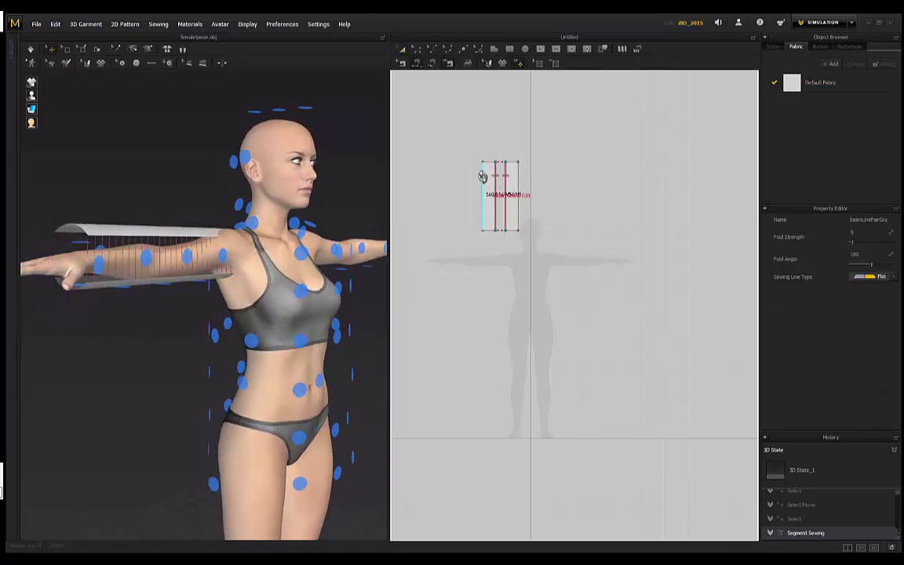
click(476, 187)
right_drag(121, 177, 386, 364)
key(space)
Step: Pull the simulated sleeve's upper end along the arm toward the shoulder and inspect how it fits
click(361, 362)
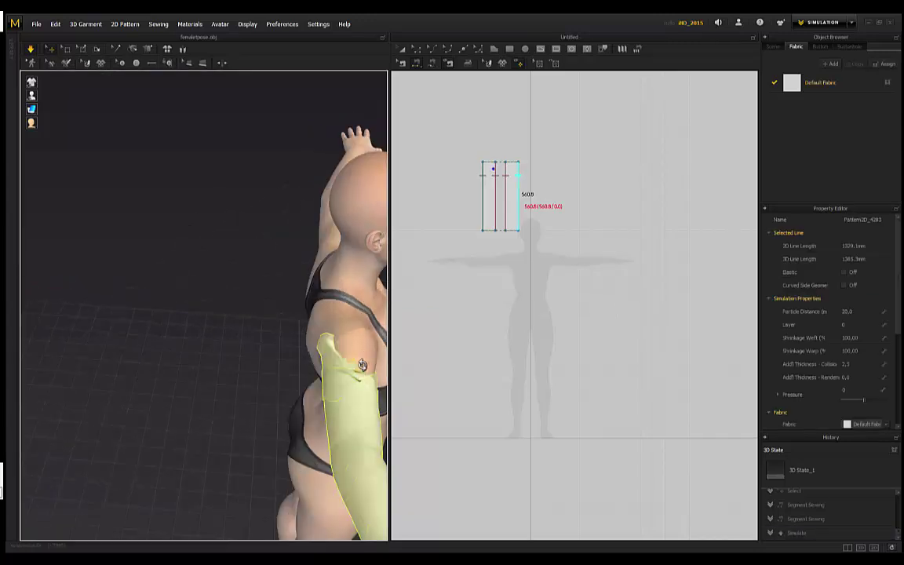
click(359, 336)
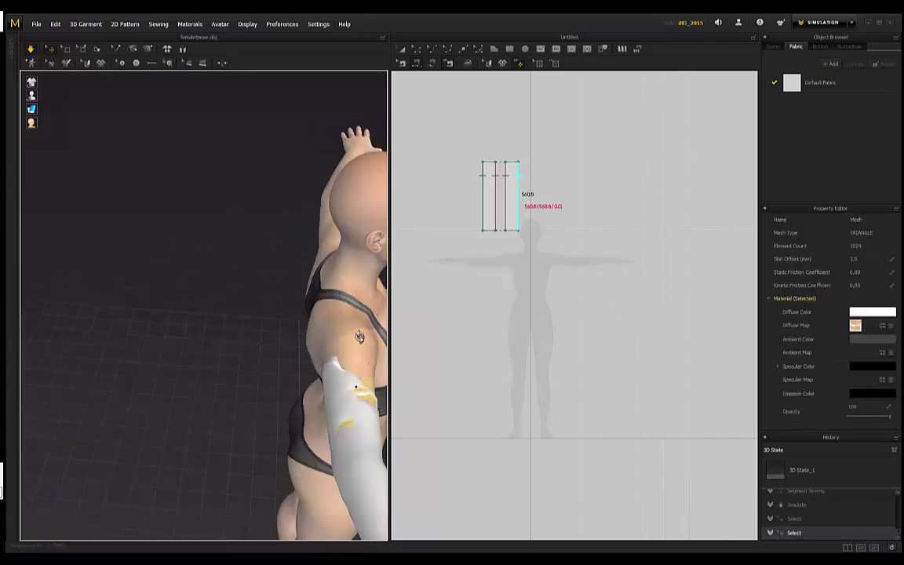
click(357, 373)
right_drag(227, 337, 156, 241)
click(158, 238)
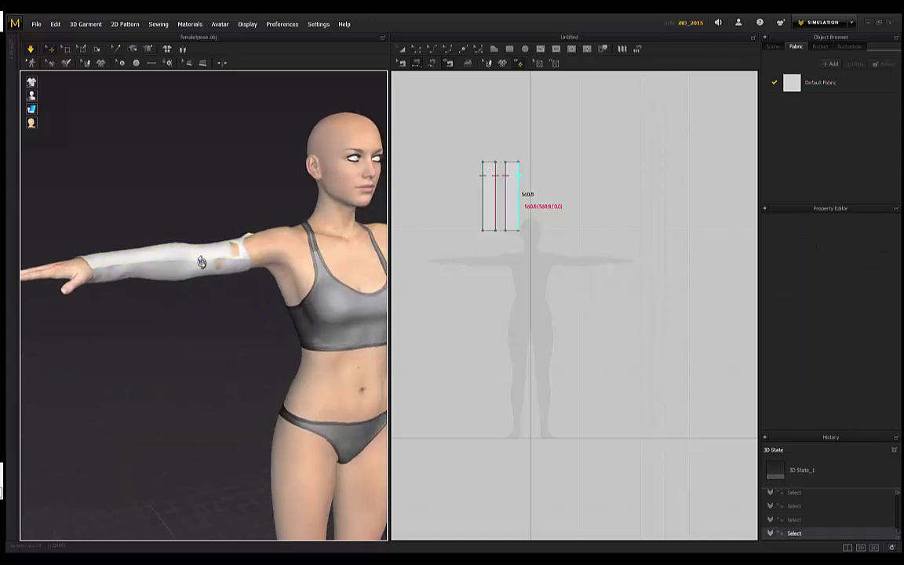
right_drag(202, 262, 219, 281)
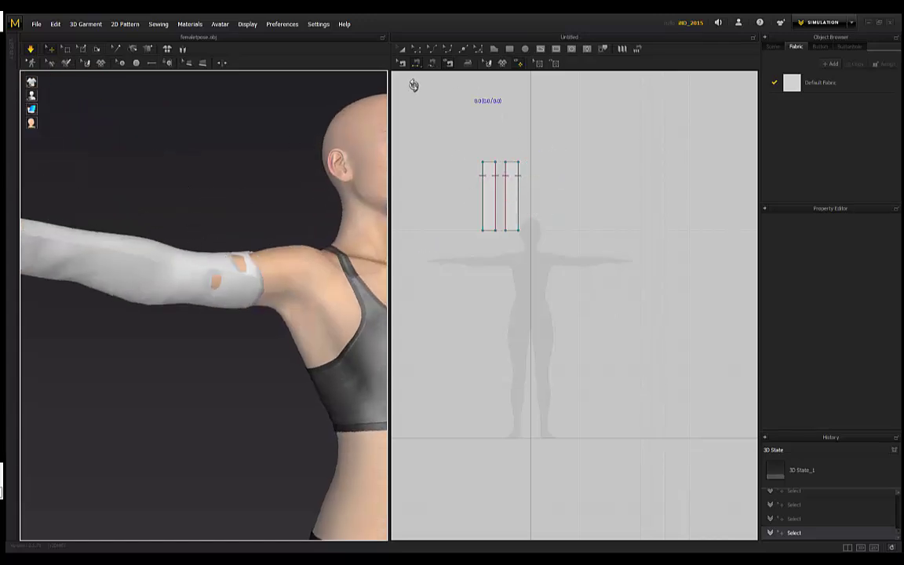
Step: Widen both sleeve rectangles by moving their outer long edges outward, and simulate the sleeve again
click(416, 48)
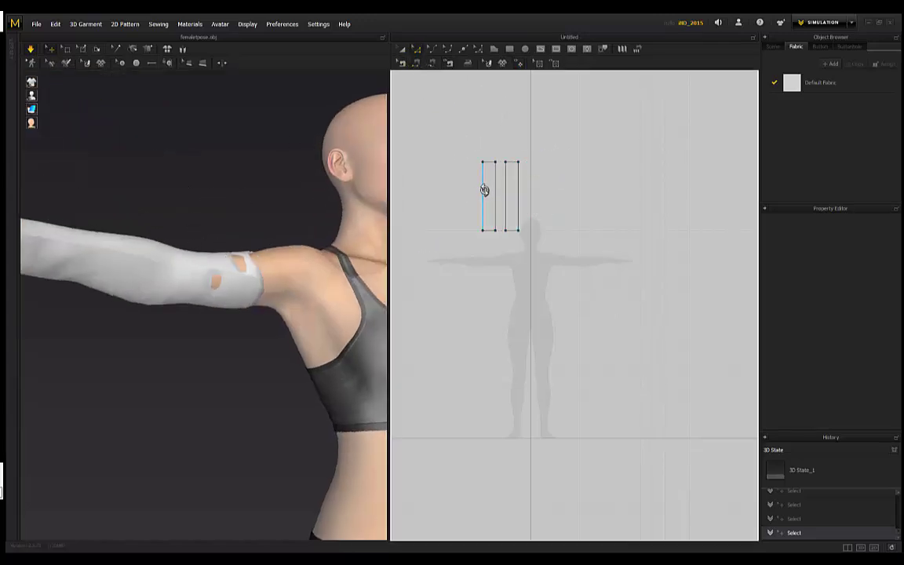
click(484, 191)
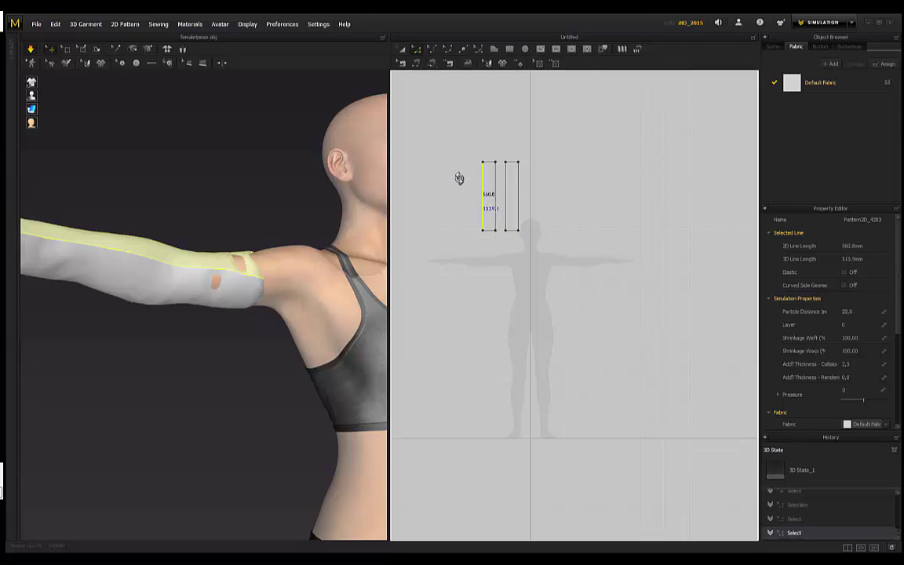
click(459, 177)
click(484, 194)
drag(483, 194, 529, 195)
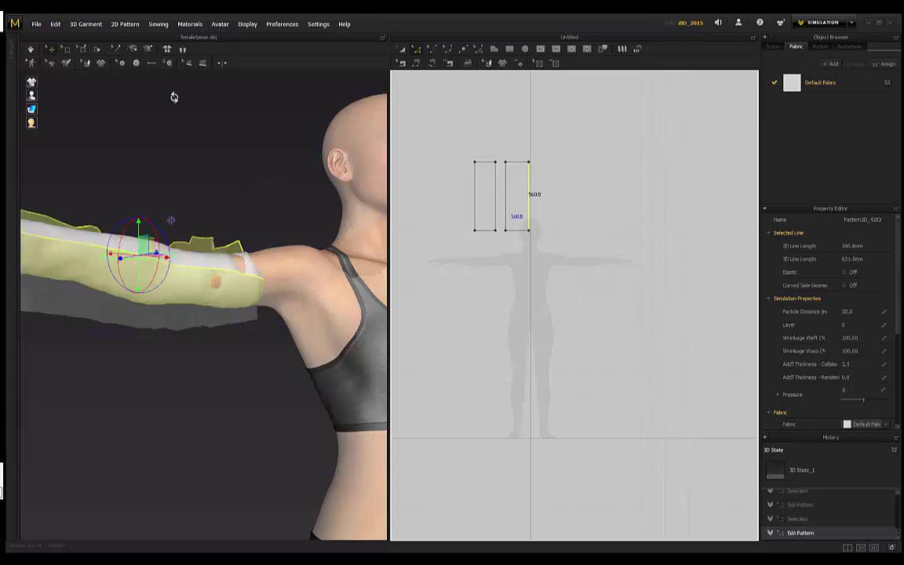
key(space)
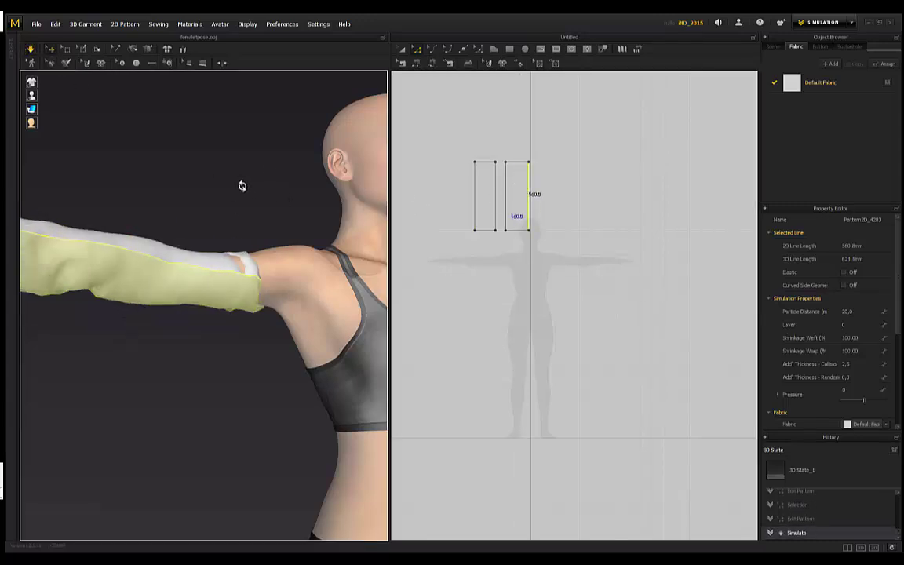
Step: Pull the widened sleeve's upper opening up the right arm to the shoulder from several sides while it simulates
scroll(218, 226, down, 6)
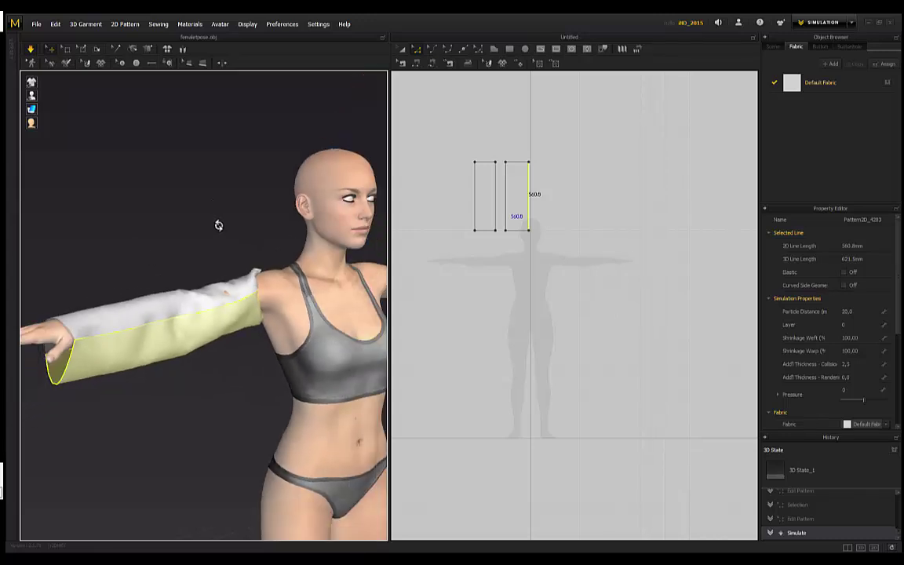
right_drag(232, 236, 171, 216)
click(227, 278)
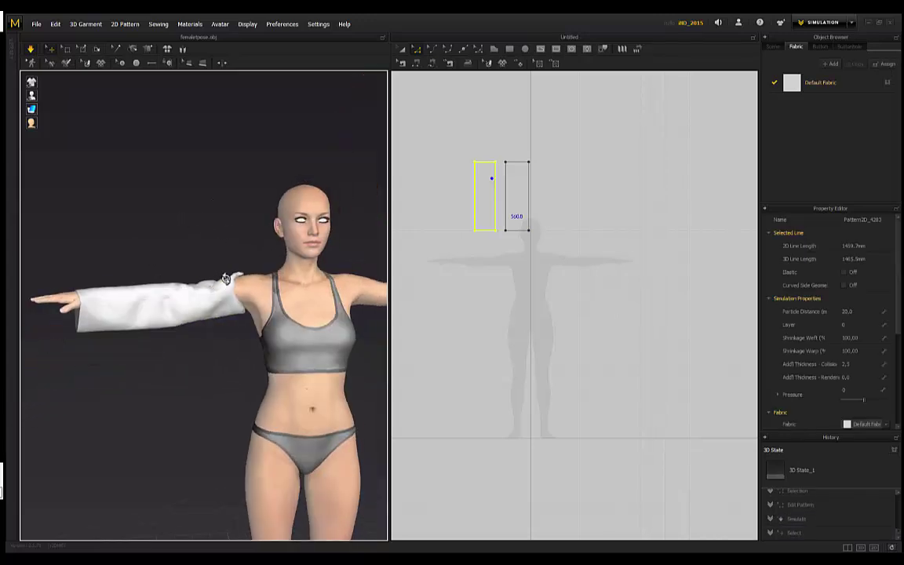
drag(225, 279, 201, 243)
click(215, 217)
right_drag(218, 214, 207, 255)
click(207, 291)
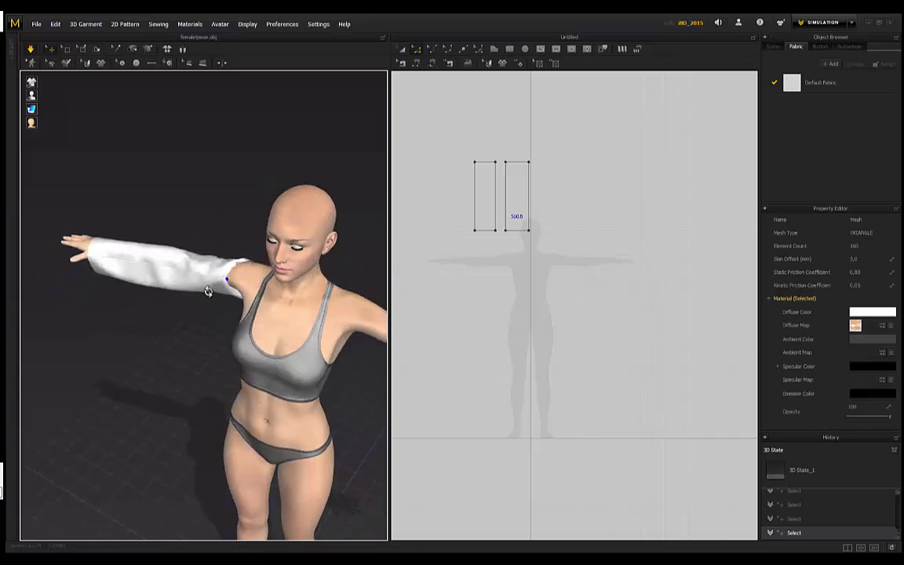
right_drag(187, 197, 217, 364)
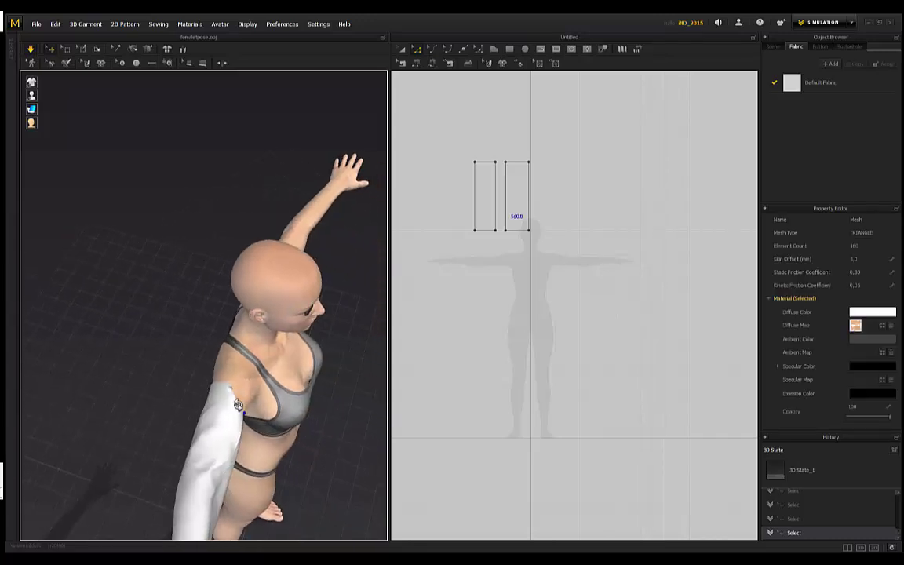
click(249, 395)
mouse_move(261, 397)
mouse_down()
mouse_move(213, 369)
mouse_move(248, 399)
mouse_up()
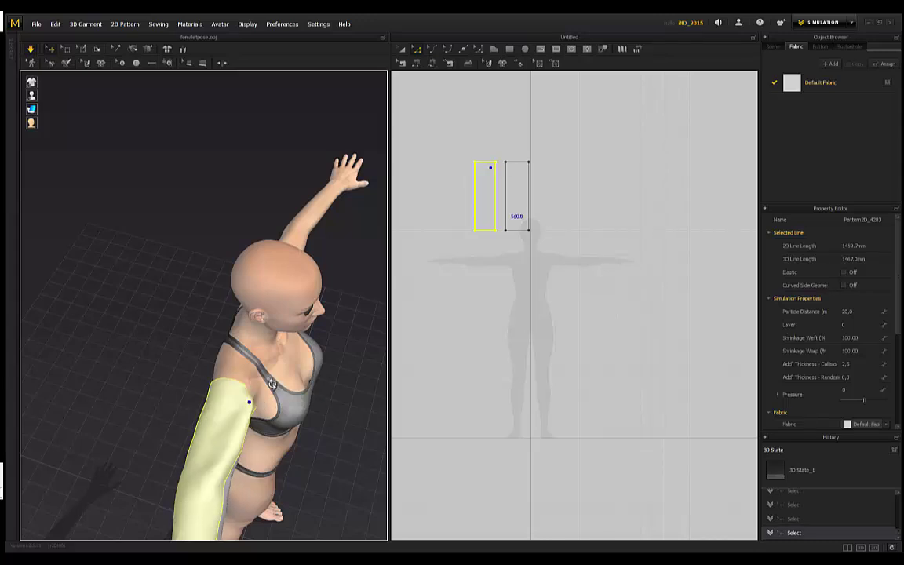
click(196, 373)
right_drag(197, 374, 135, 271)
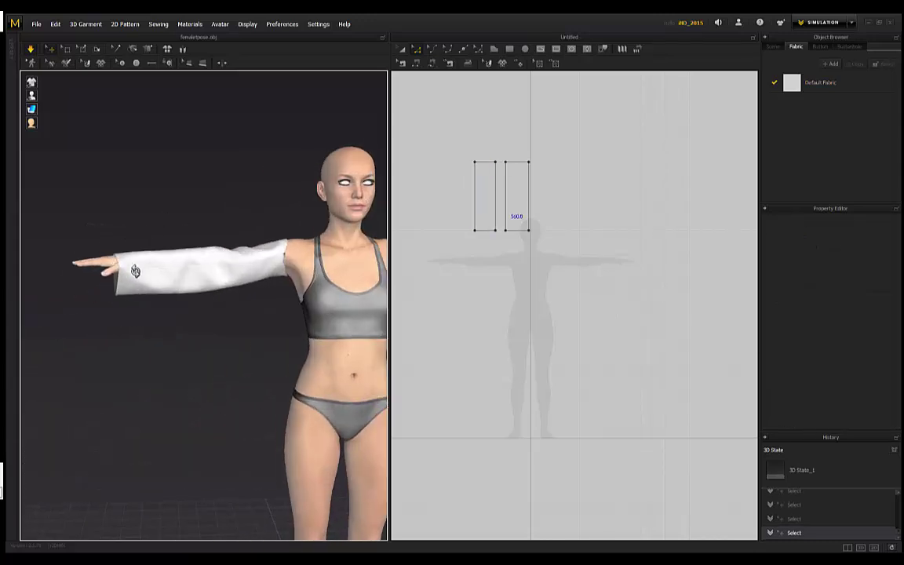
Step: Widen the 2D rectangle of the over-arm sleeve piece to about 204 mm by moving its outer long edge outward
click(143, 262)
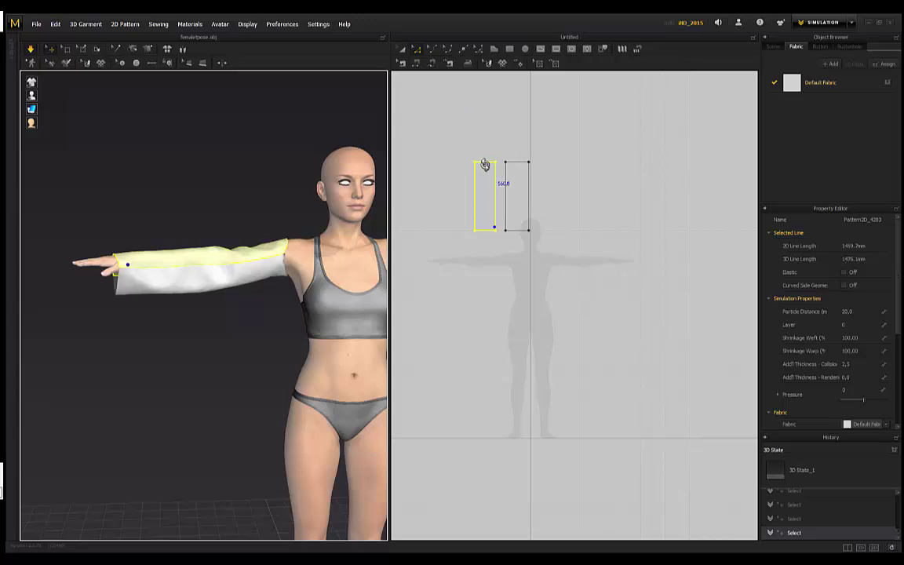
click(511, 160)
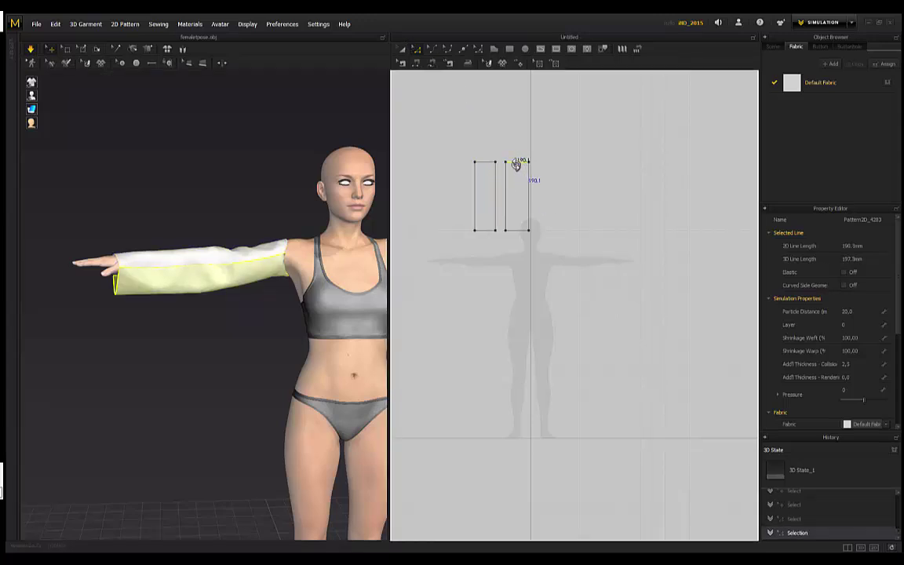
drag(475, 193, 469, 192)
Step: Try shortening the sleeve rectangles by moving their upper edges down, and undo the change
click(482, 162)
mouse_move(518, 163)
mouse_down()
mouse_move(484, 160)
mouse_move(514, 170)
mouse_move(512, 179)
mouse_up()
key(ctrl+z)
click(483, 161)
shift+click(516, 162)
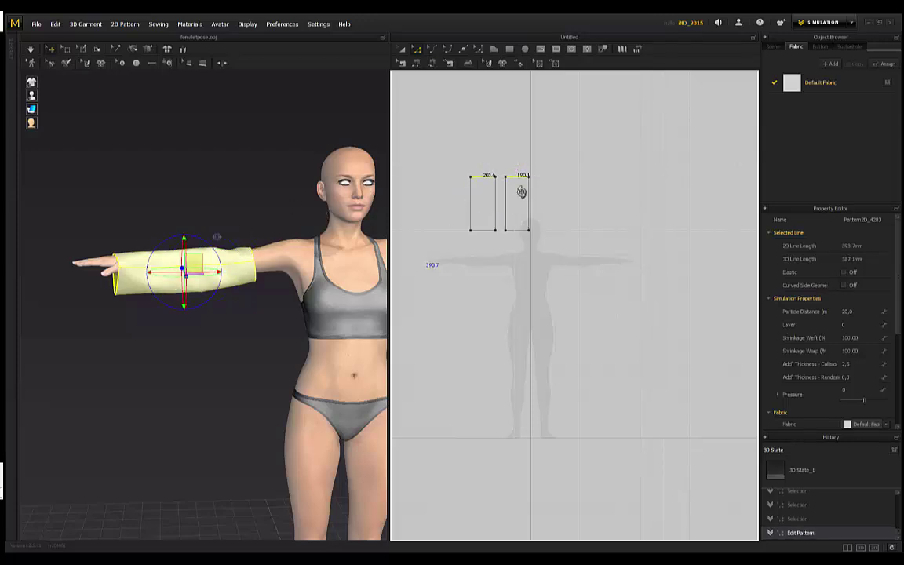
key(ctrl+z)
Step: Shorten both sleeve rectangles by moving their lower edges up together, and simulate the shorter sleeve on the arm
click(484, 229)
shift+click(517, 230)
drag(517, 231, 519, 214)
click(187, 190)
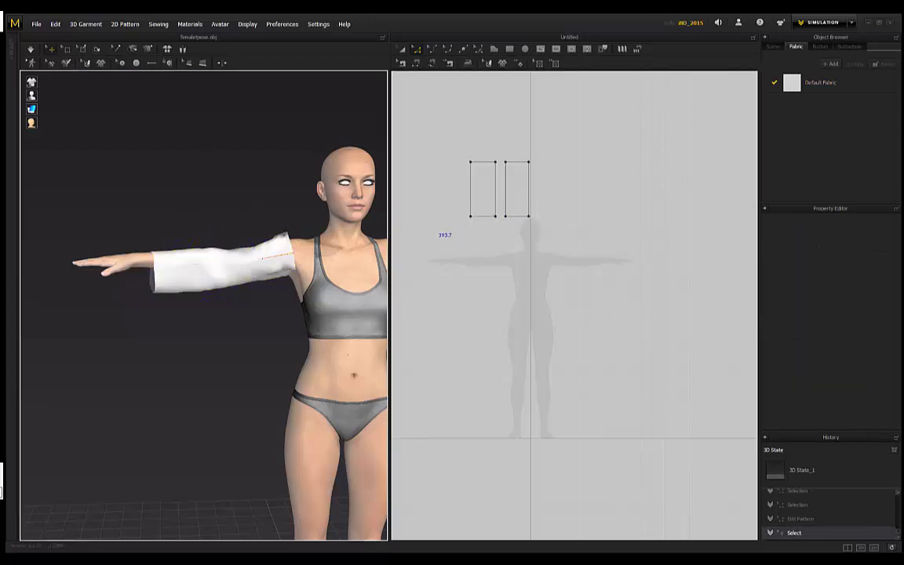
click(32, 49)
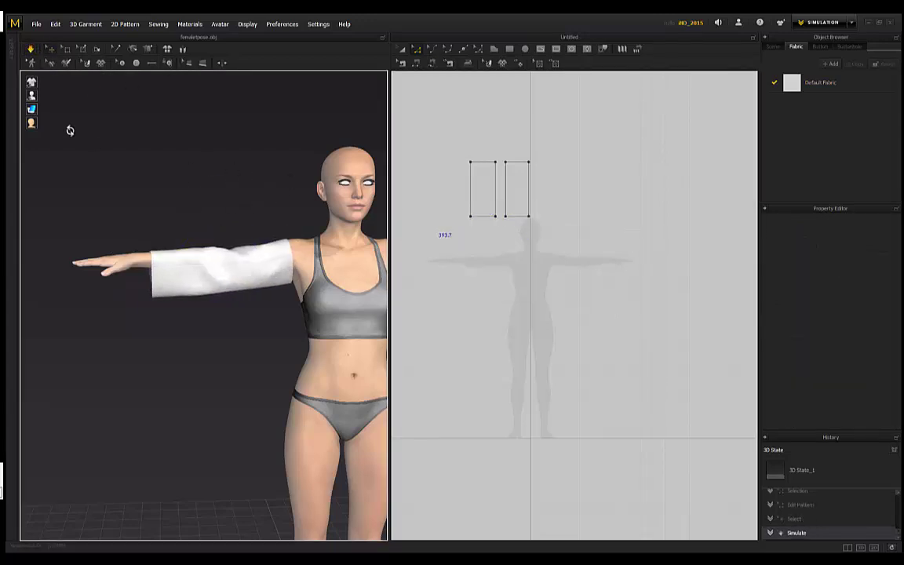
right_drag(189, 201, 212, 205)
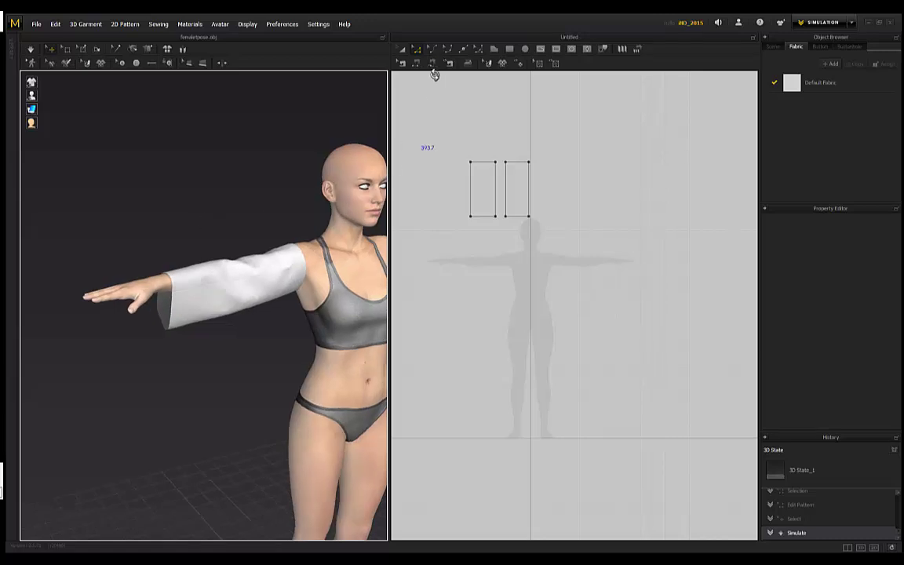
Step: Draw a small square pattern with a perimeter of about 522 mm above the sleeve rectangles and paste a copy beside it
click(510, 50)
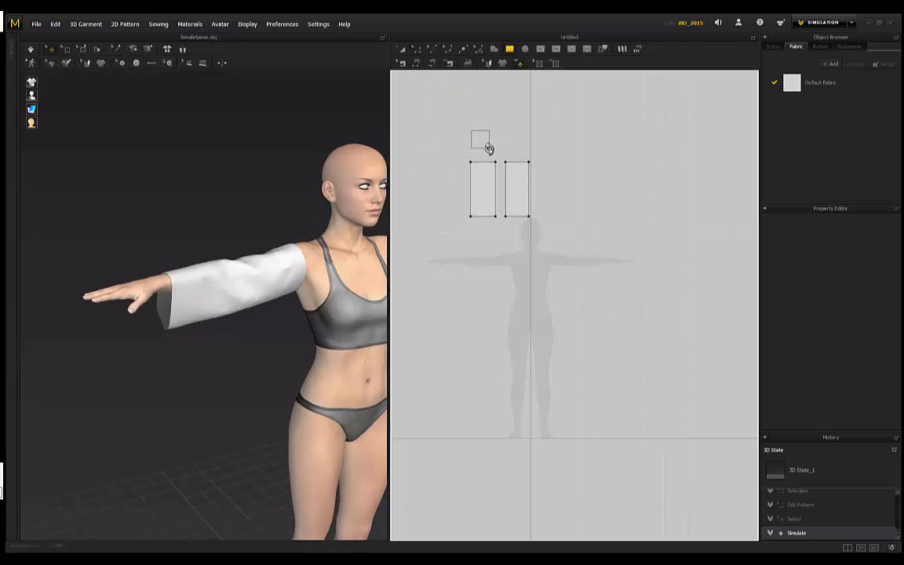
mouse_move(489, 146)
mouse_down()
mouse_move(480, 140)
mouse_move(489, 144)
mouse_up()
key(ctrl+z)
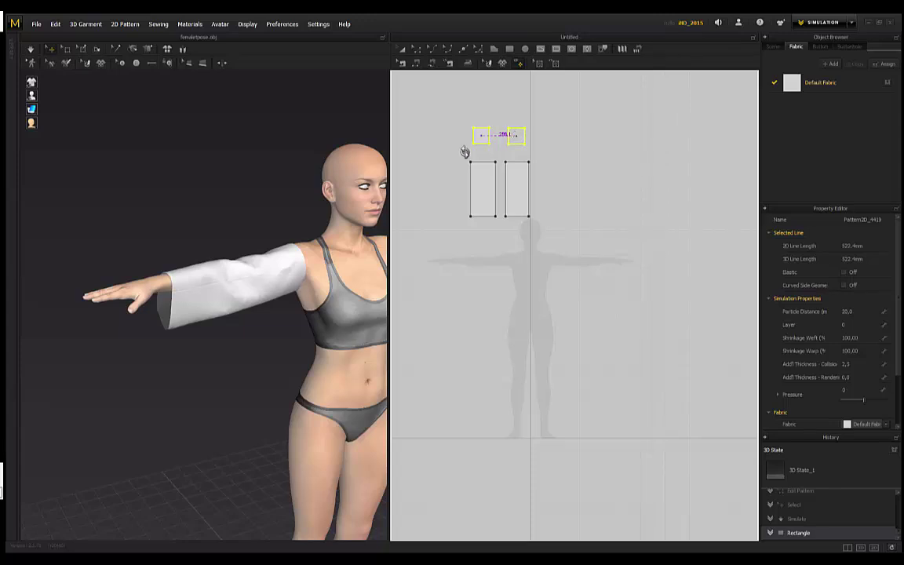
Step: Show the avatar's arrangement points again
scroll(117, 145, down, 2)
right_drag(86, 135, 37, 130)
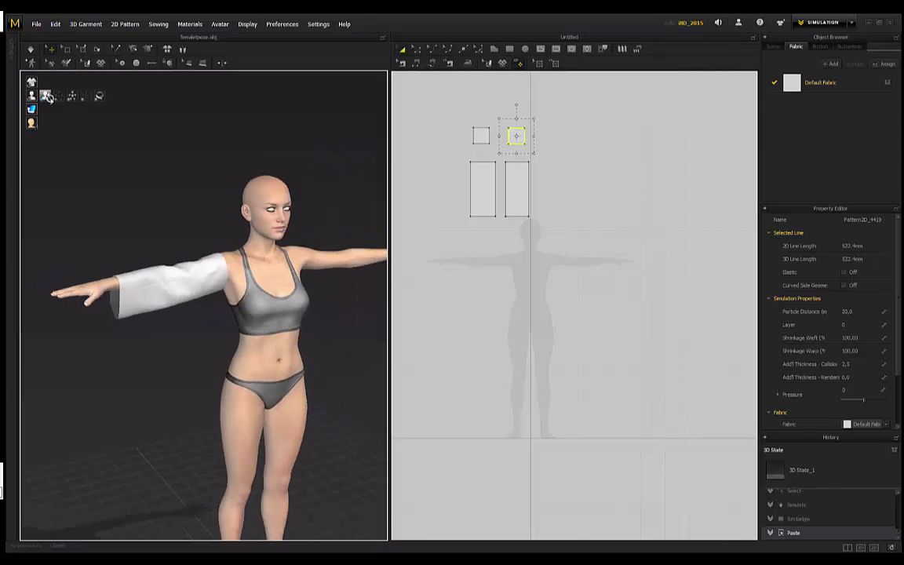
click(58, 95)
Step: Place the copied small square on the arrangement point above the avatar's right wrist
scroll(274, 149, down, 3)
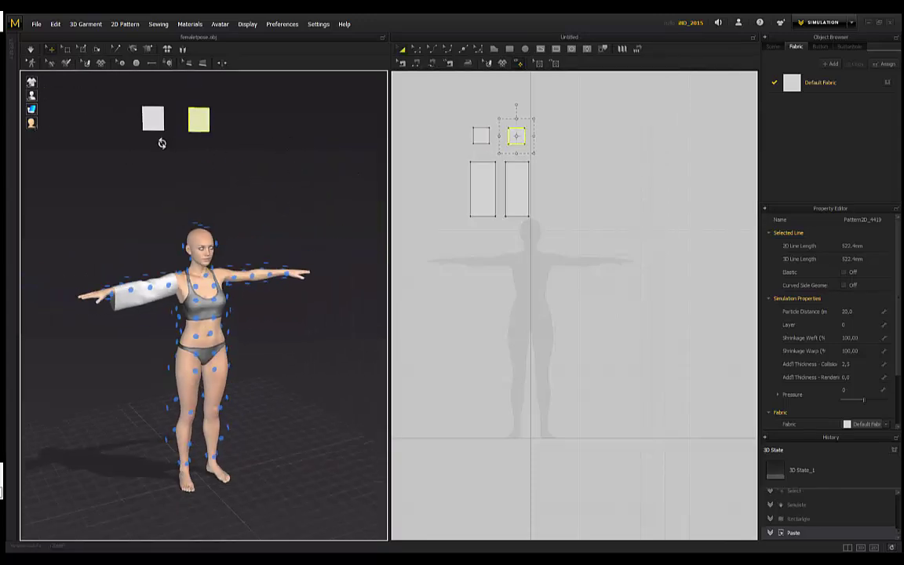
right_drag(205, 175, 181, 167)
scroll(181, 165, up, 3)
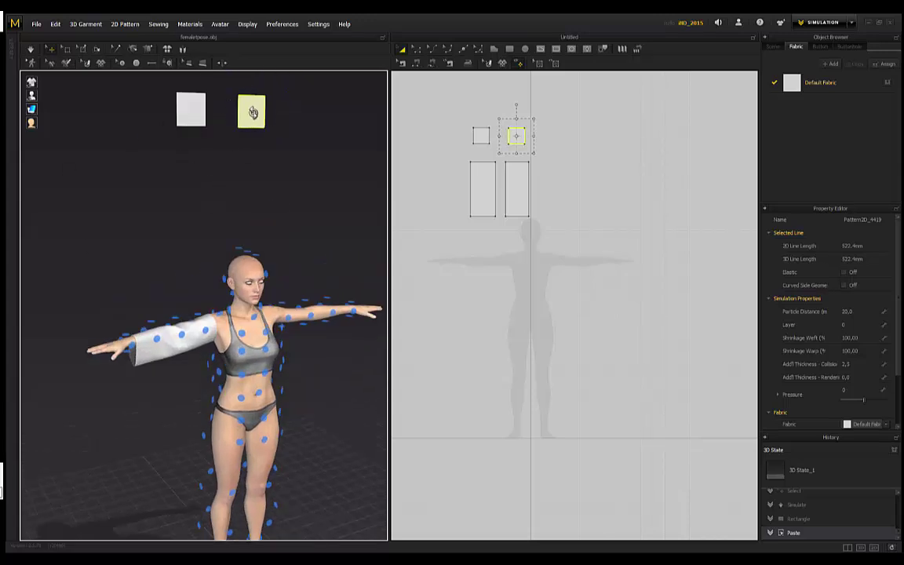
click(252, 112)
scroll(99, 345, up, 2)
middle_drag(181, 182, 211, 263)
Step: Place the original small square on the arrangement point beneath the right wrist, and check both cuff pieces around the arm
click(232, 128)
right_drag(156, 275, 130, 395)
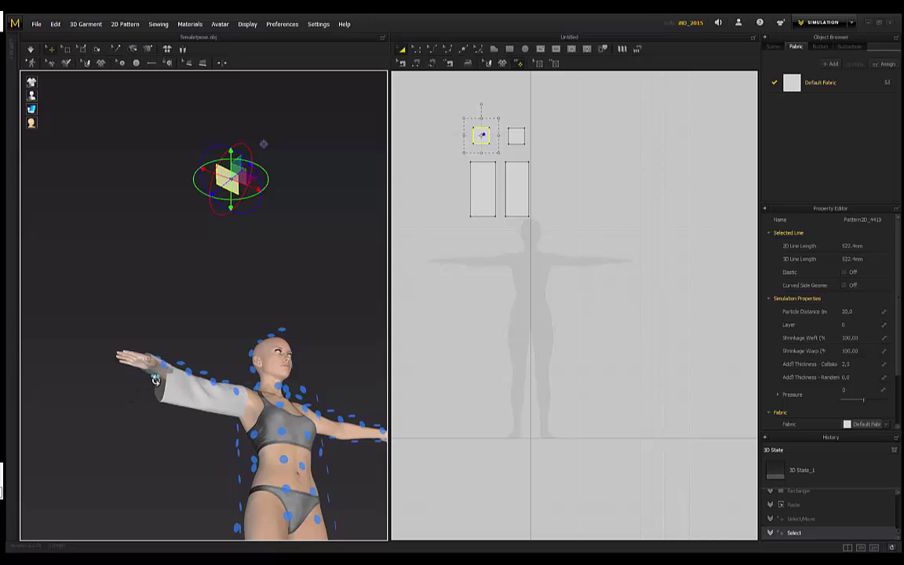
click(153, 375)
right_drag(183, 232, 160, 313)
middle_drag(159, 313, 171, 248)
scroll(135, 318, up, 3)
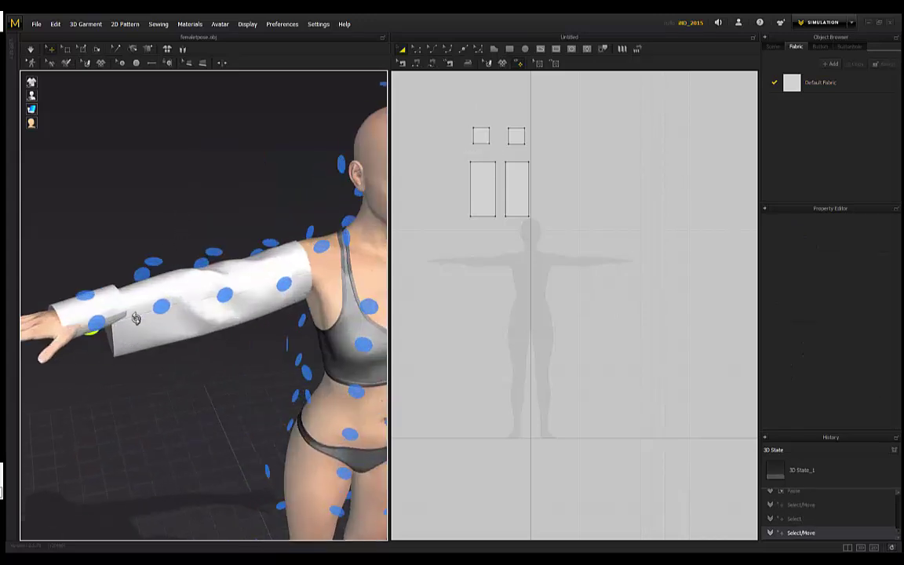
right_drag(135, 318, 192, 359)
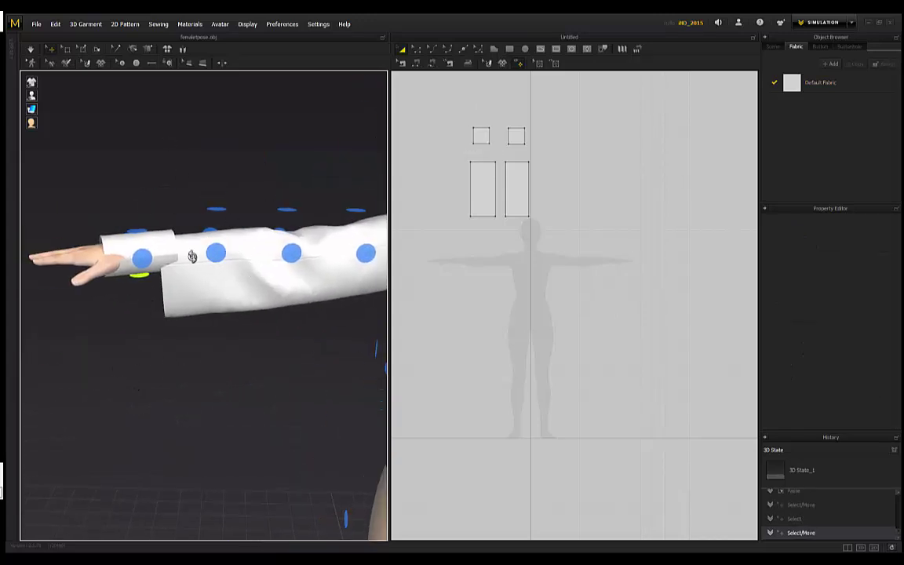
right_drag(211, 156, 226, 224)
Step: Reset the 3D arrangement of the upper and lower sleeve pieces around the avatar's right arm
click(264, 239)
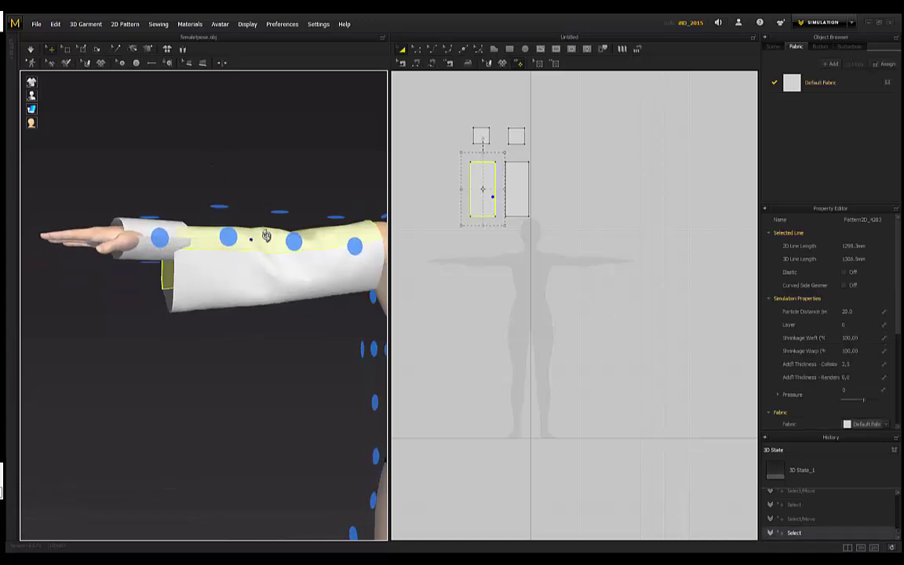
right_click(263, 244)
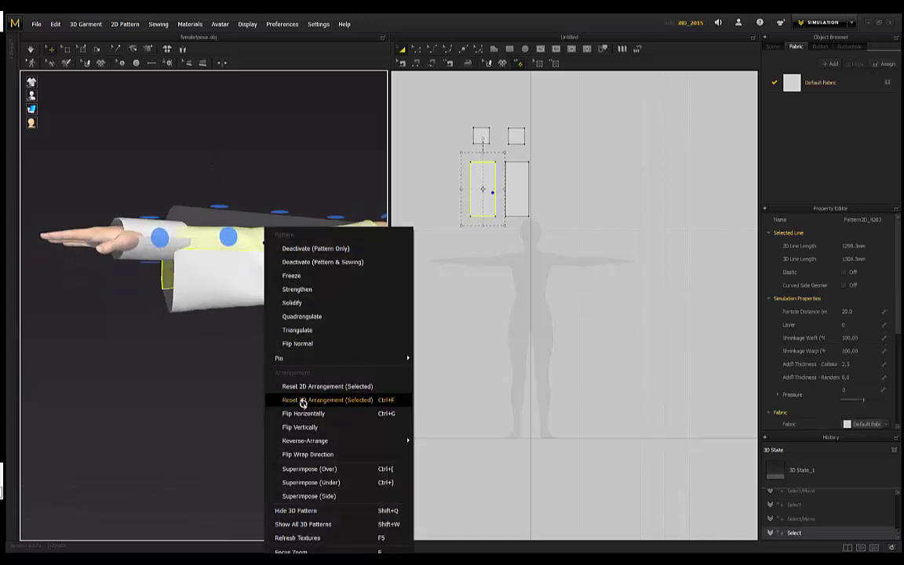
click(298, 401)
right_click(246, 291)
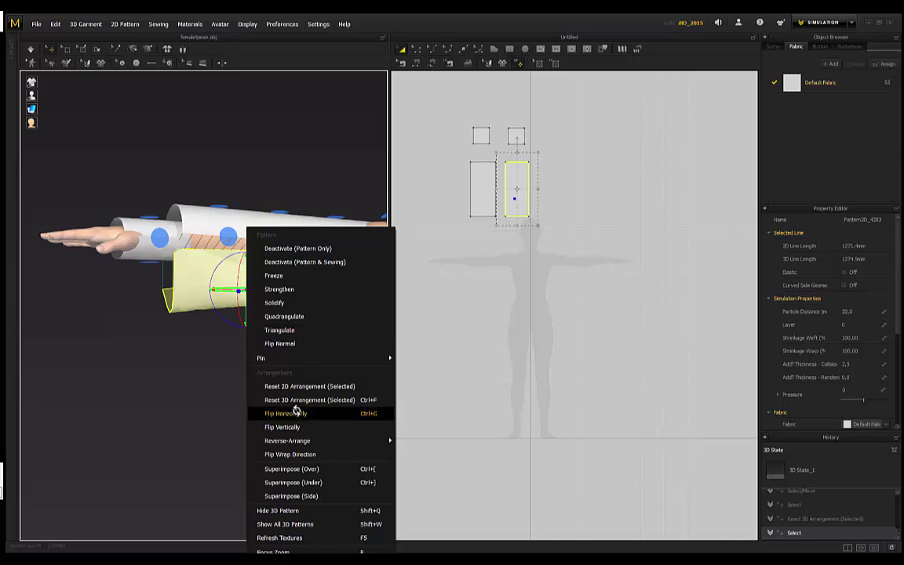
click(270, 400)
right_drag(233, 358, 265, 272)
middle_drag(265, 272, 205, 304)
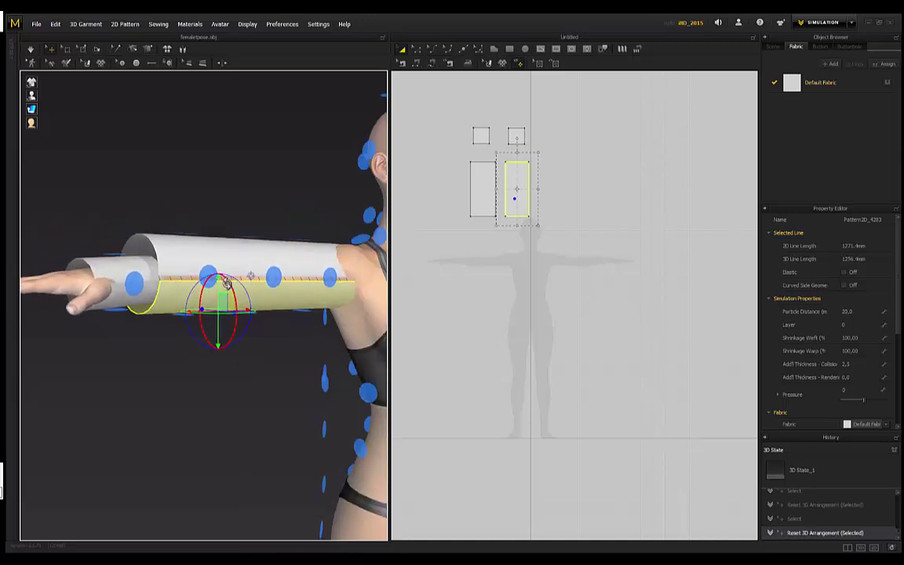
Step: Raise the upper sleeve piece above the right arm and lower the lower sleeve and lower cuff pieces beneath it
click(214, 254)
drag(207, 213, 208, 199)
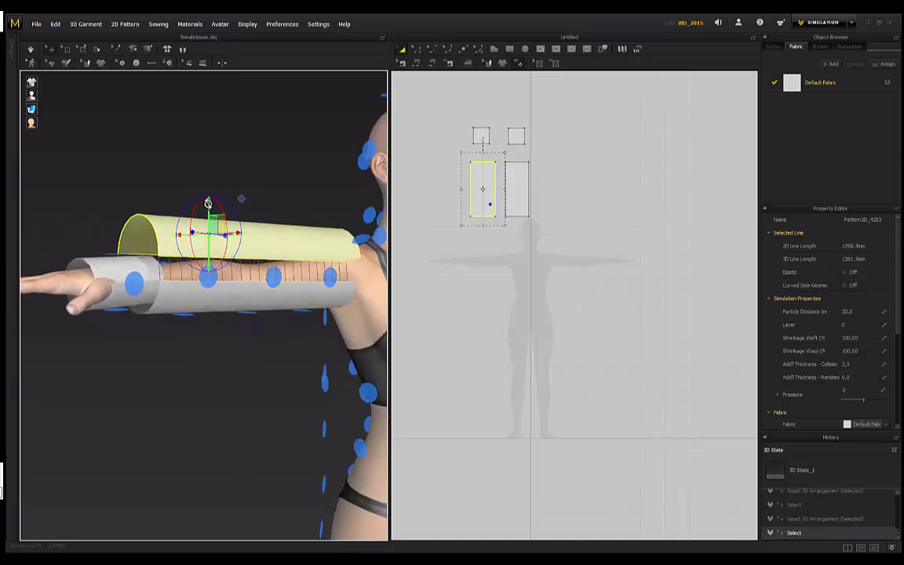
click(185, 294)
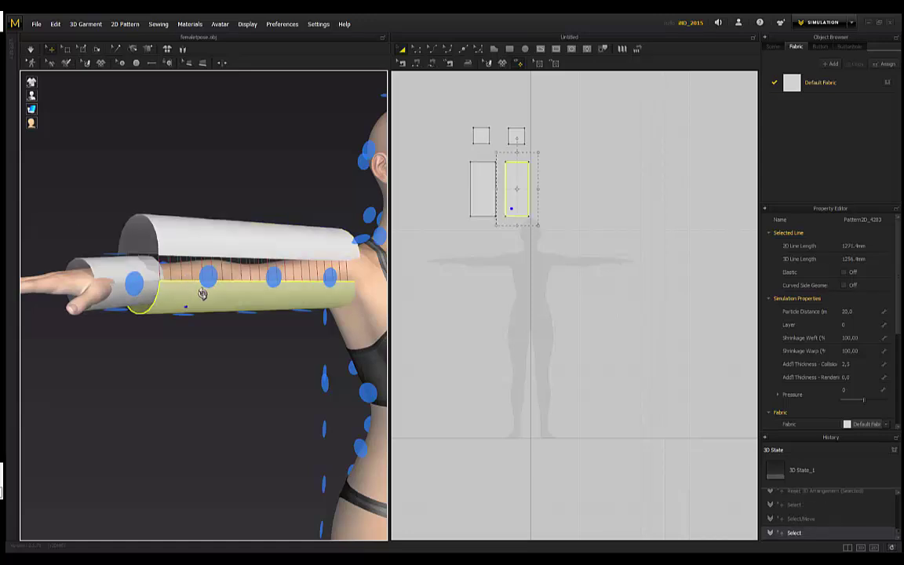
click(184, 292)
drag(183, 278, 183, 292)
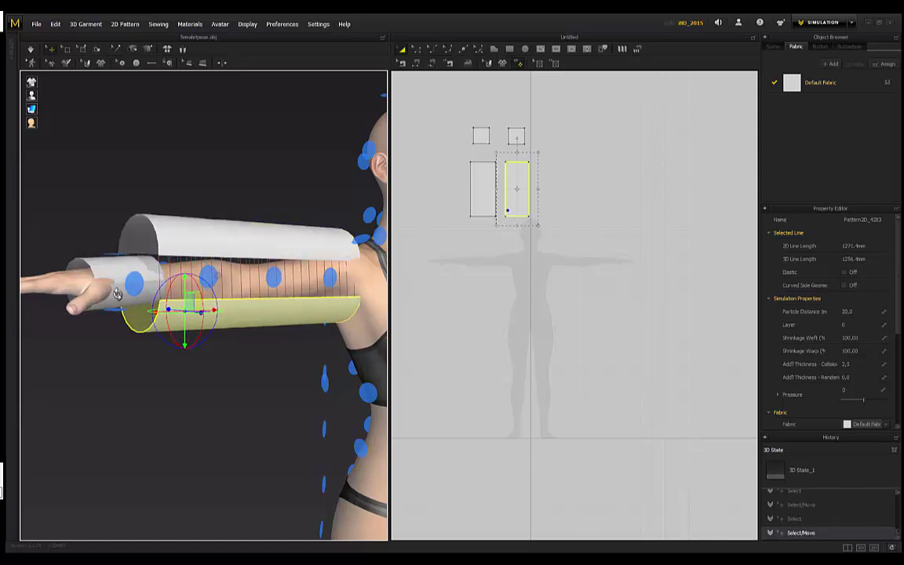
click(116, 272)
drag(117, 273, 116, 283)
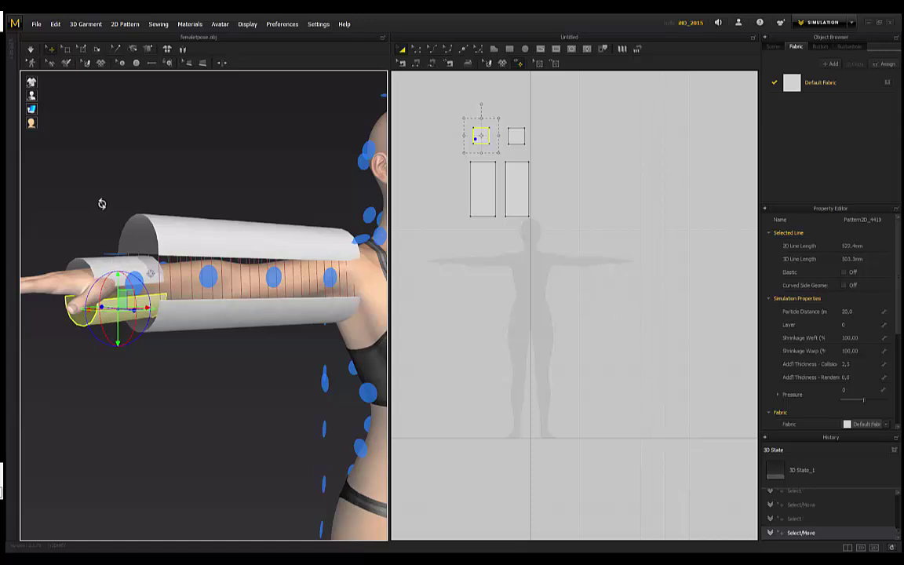
right_drag(101, 204, 119, 206)
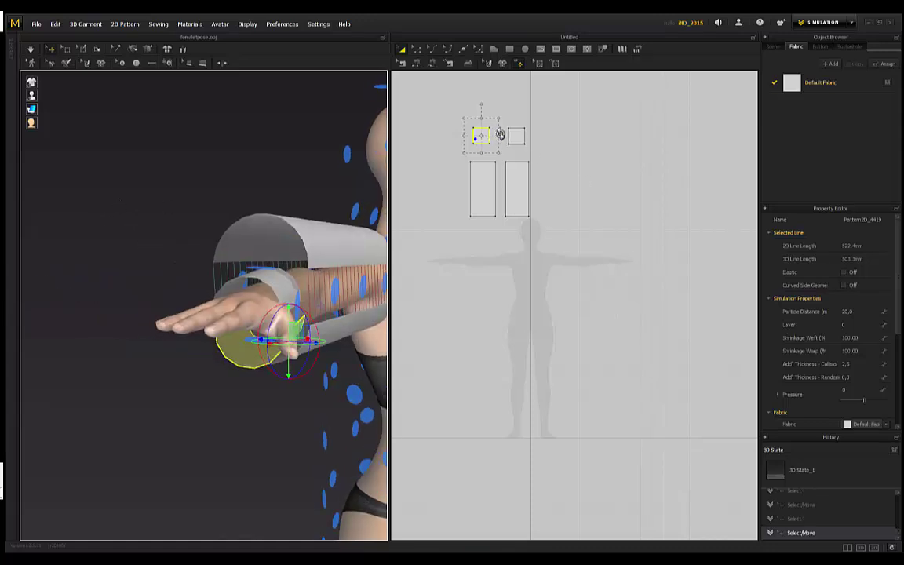
Step: Widen the two cuff patterns to about 158 mm and 161 mm and join their side edges with Segment Sewing
drag(499, 135, 539, 137)
click(523, 137)
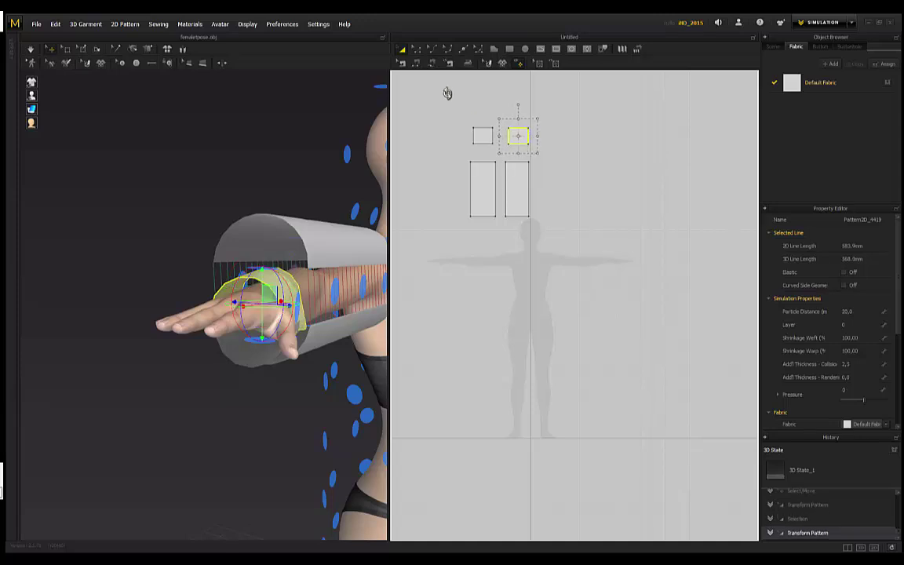
click(416, 51)
key(n)
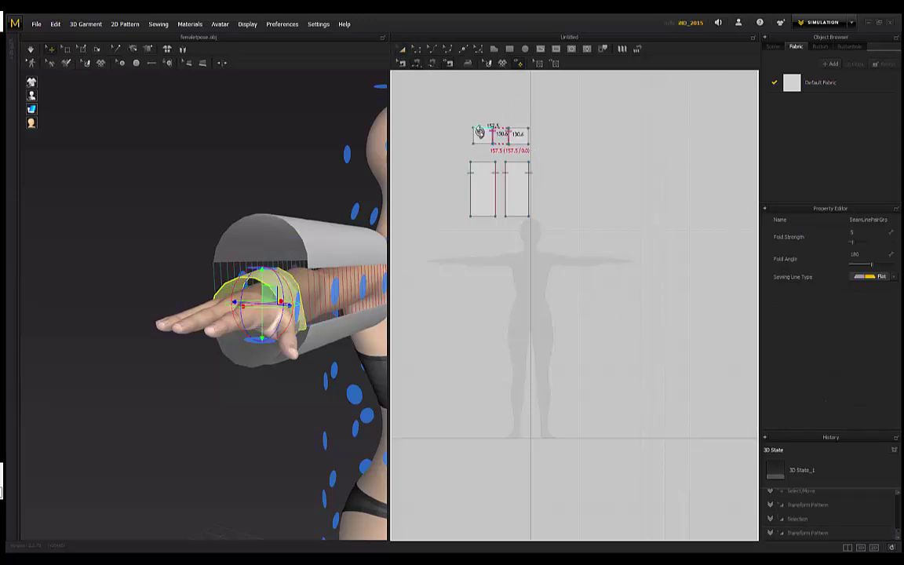
click(484, 133)
click(516, 135)
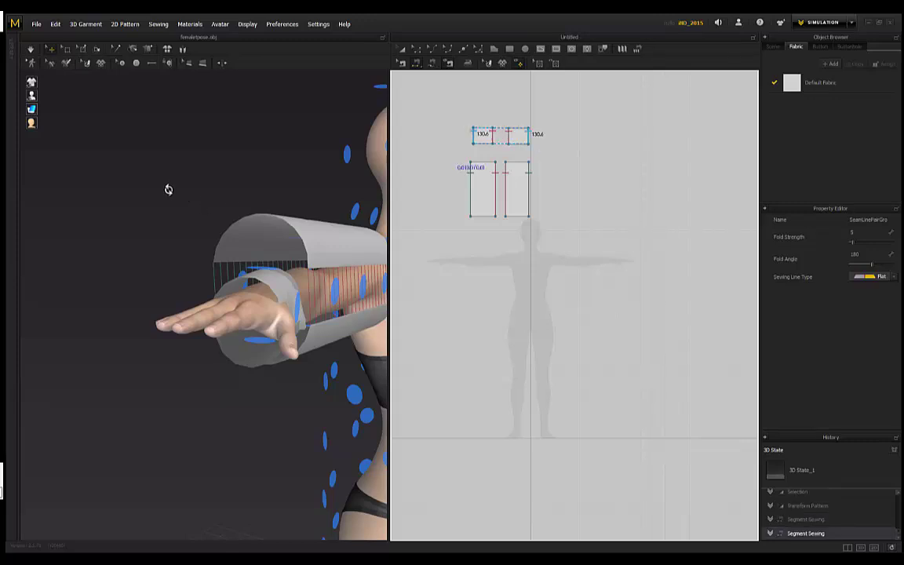
Step: Sew the upper edge of each cuff pattern to the lower edge of the sleeve rectangle beneath it
right_drag(167, 187, 251, 346)
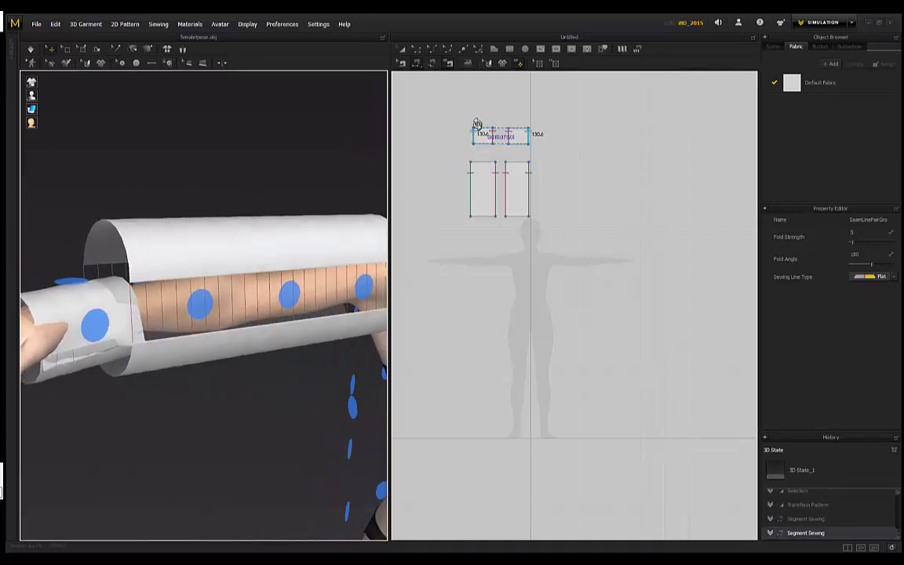
click(478, 127)
click(205, 204)
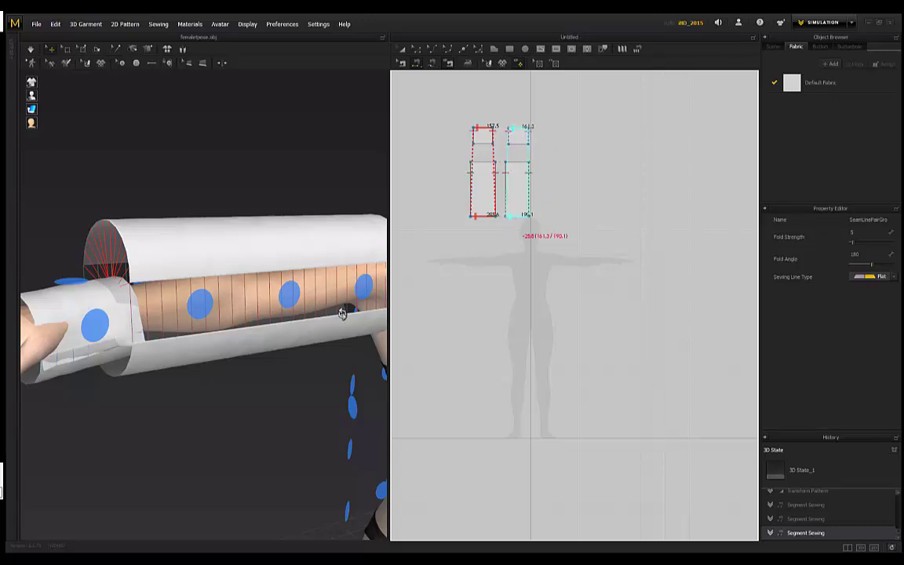
right_drag(218, 367, 312, 392)
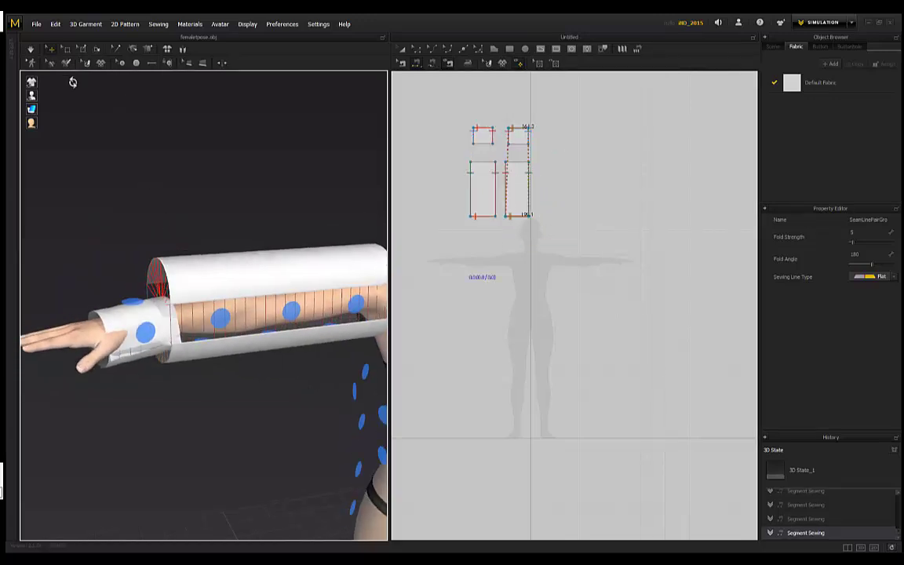
Step: Simulate the sewn sleeve and cuff, pull the sleeve up the right arm toward the shoulder, and stop the simulation
click(31, 48)
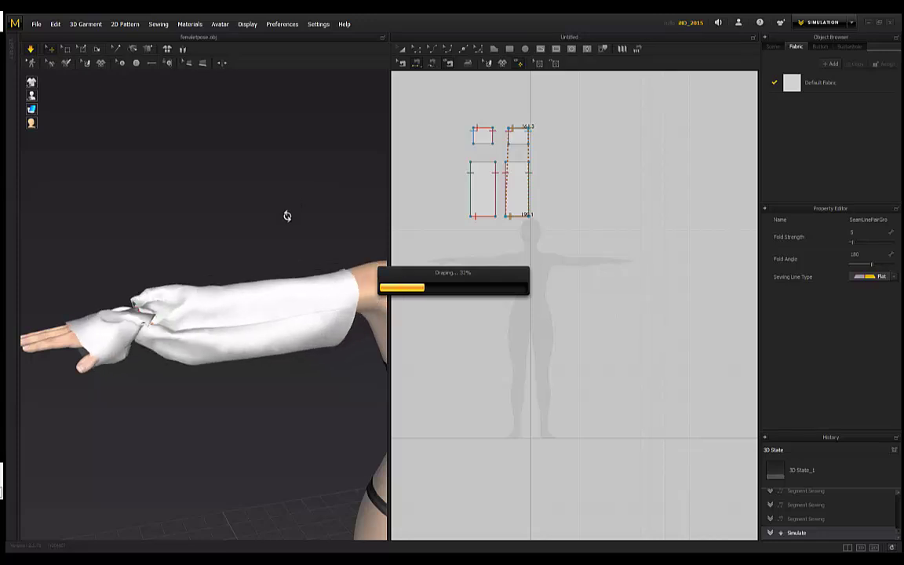
right_drag(285, 216, 240, 223)
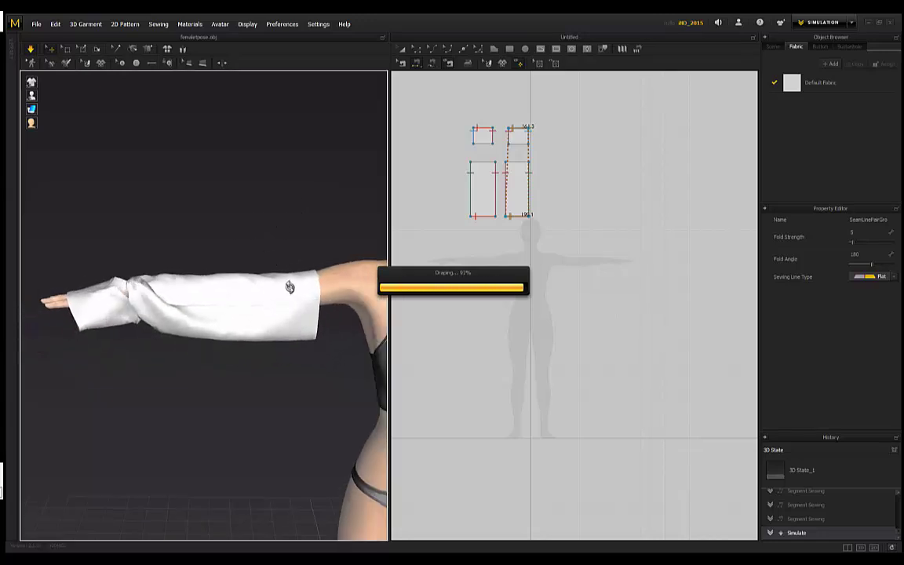
drag(258, 281, 378, 270)
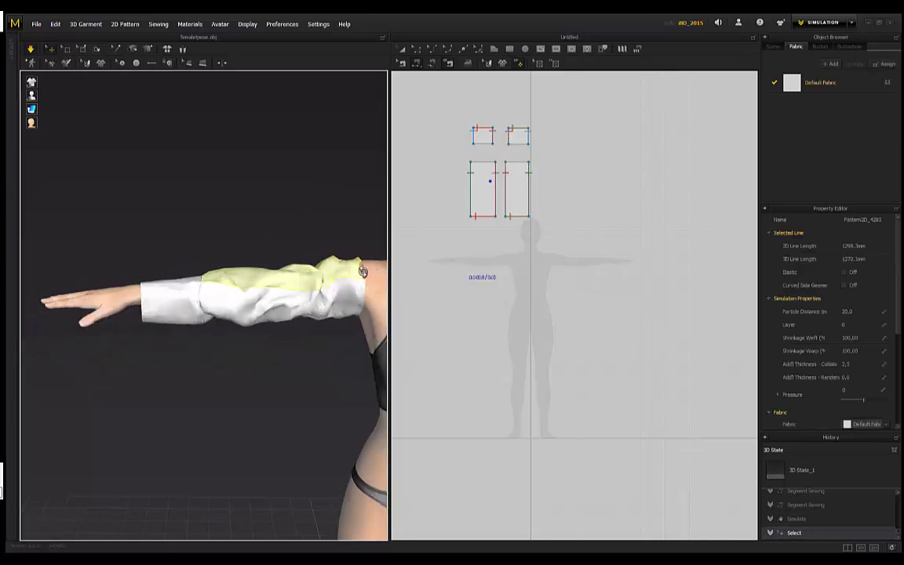
click(220, 210)
click(202, 337)
right_drag(201, 338, 302, 248)
click(262, 243)
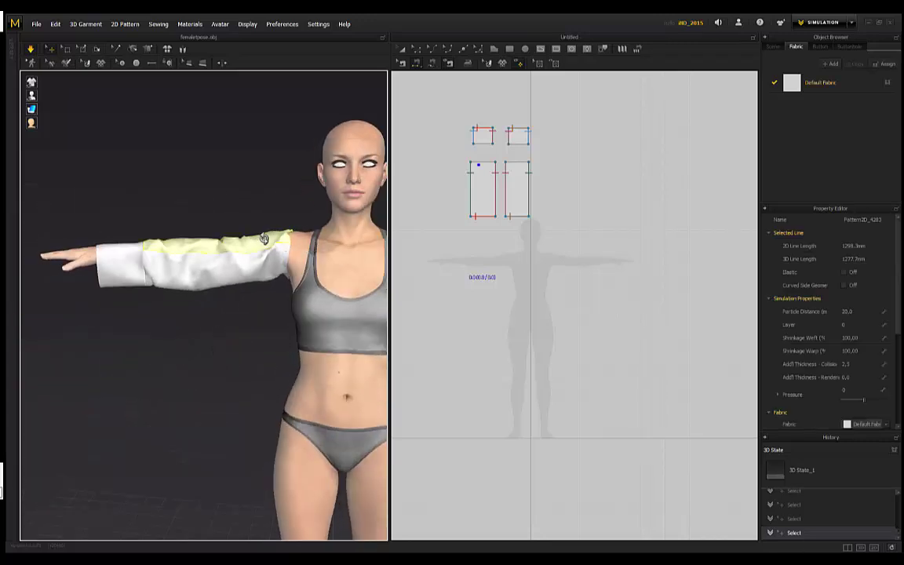
click(143, 198)
right_drag(144, 198, 239, 202)
right_drag(163, 176, 278, 292)
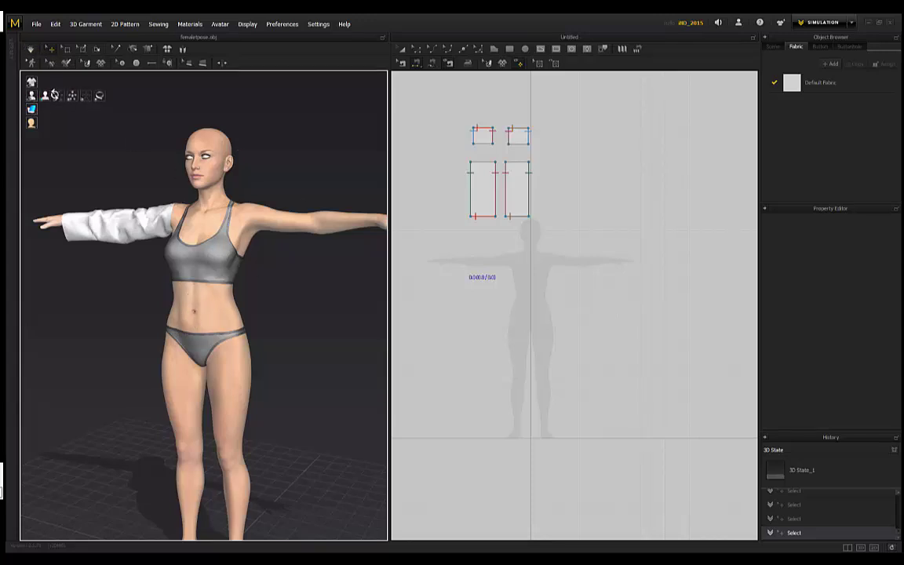
Step: Show the avatar's arrangement points and examine their distribution around the whole body
click(52, 91)
right_drag(121, 332, 361, 353)
right_drag(278, 320, 100, 169)
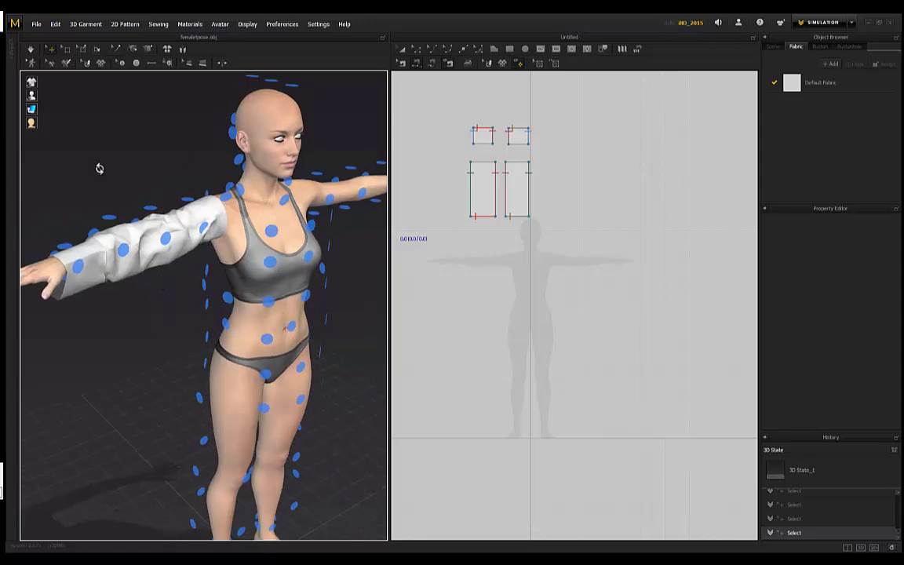
right_drag(152, 355, 299, 288)
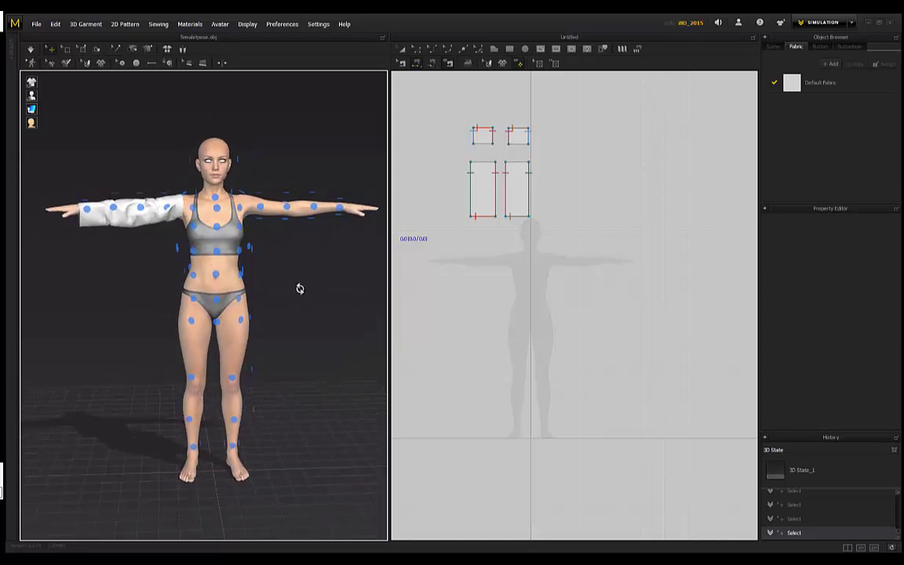
middle_drag(299, 288, 292, 286)
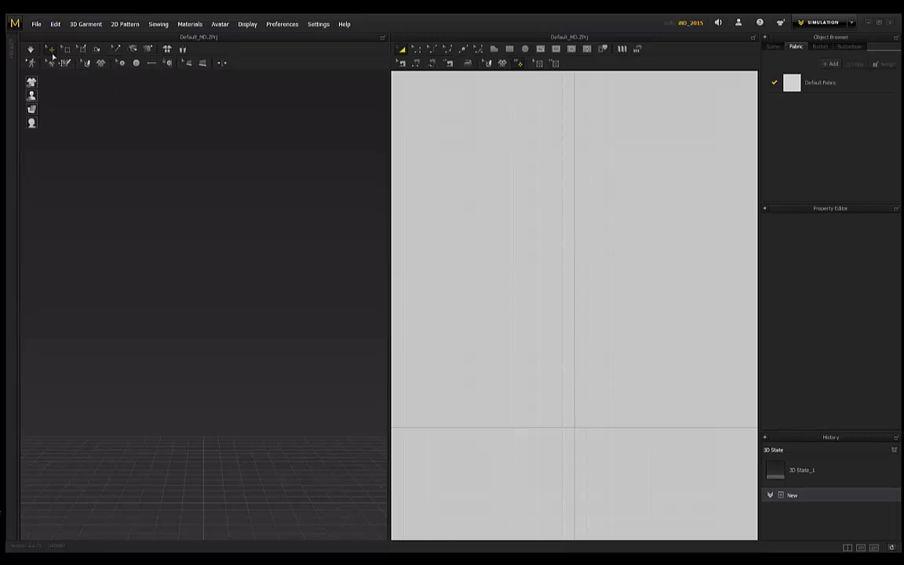
Step: Import normal_base_male_vr.obj from the custom folder as an avatar with Auto Scale enabled
click(36, 23)
mouse_move(79, 118)
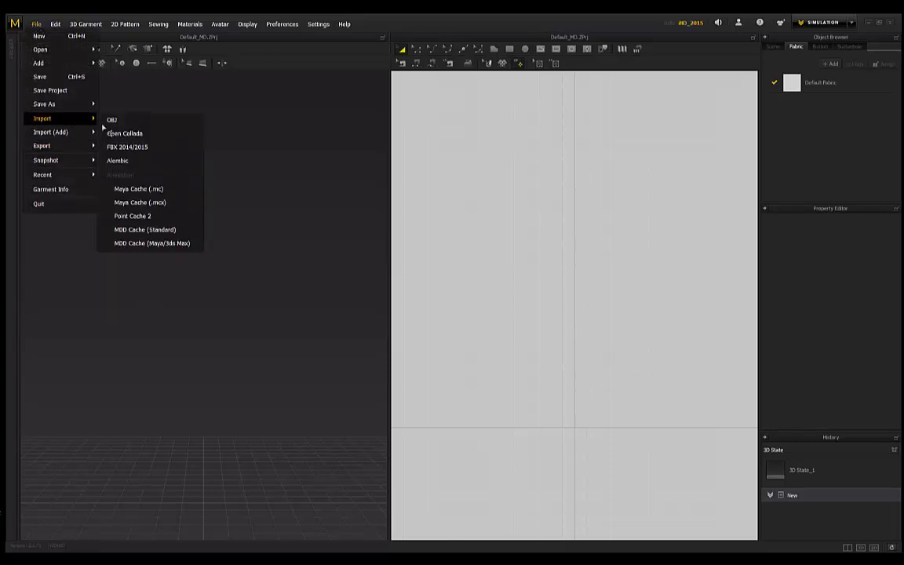
click(118, 121)
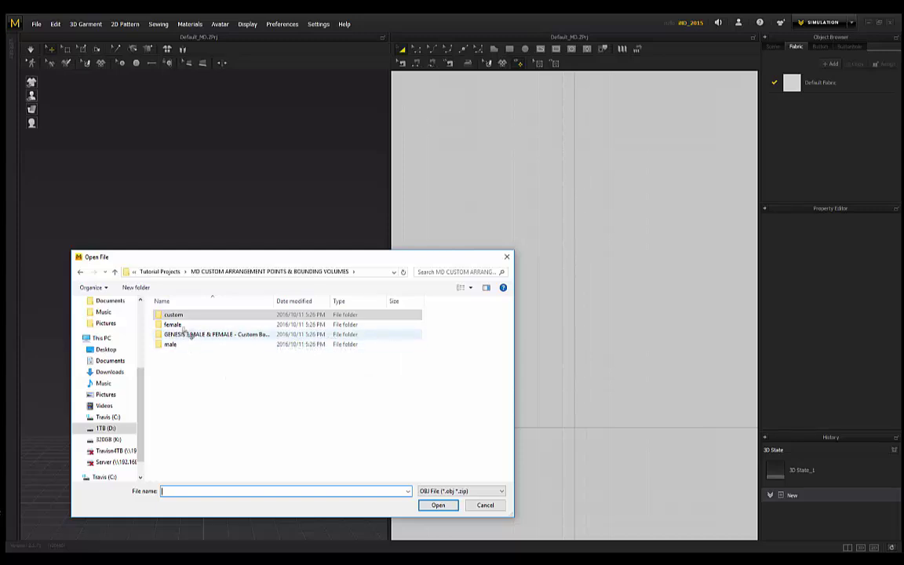
double_click(177, 315)
click(190, 316)
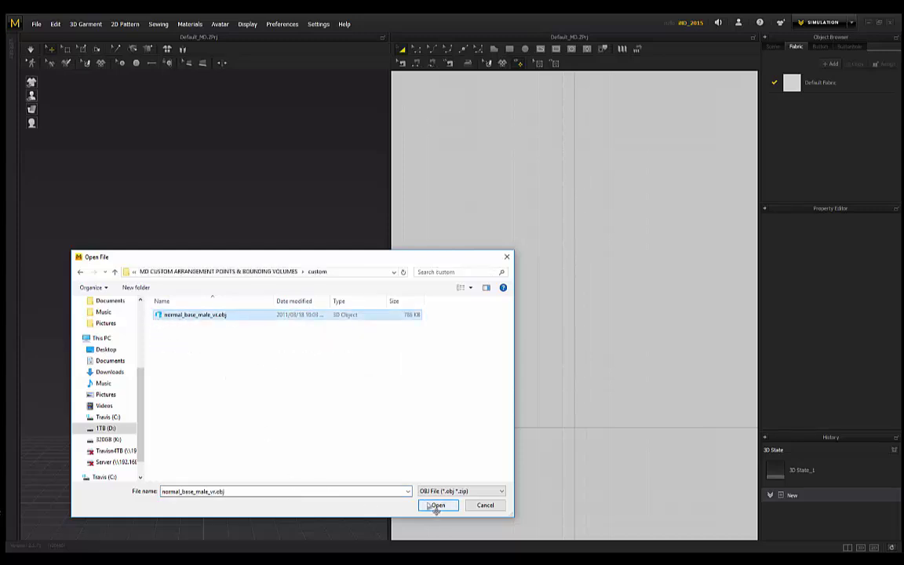
click(438, 504)
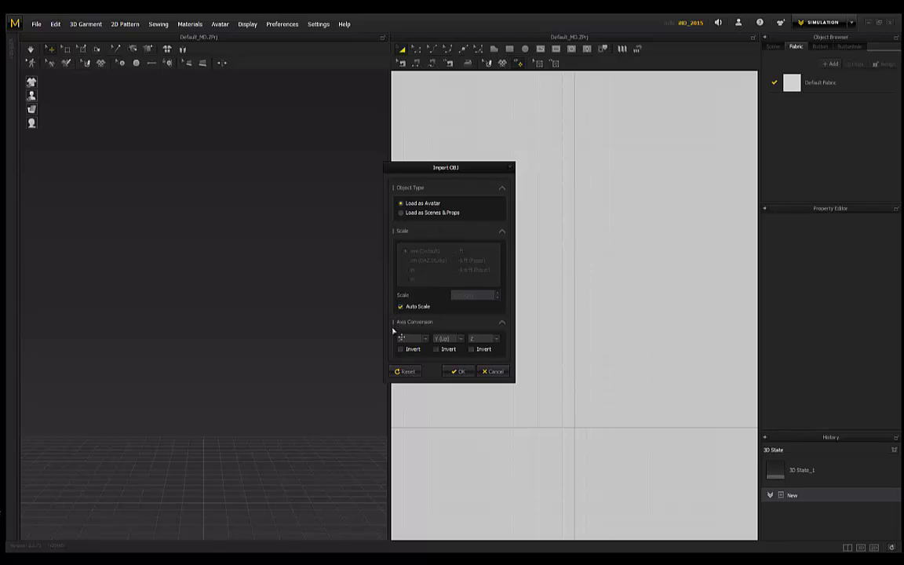
click(460, 371)
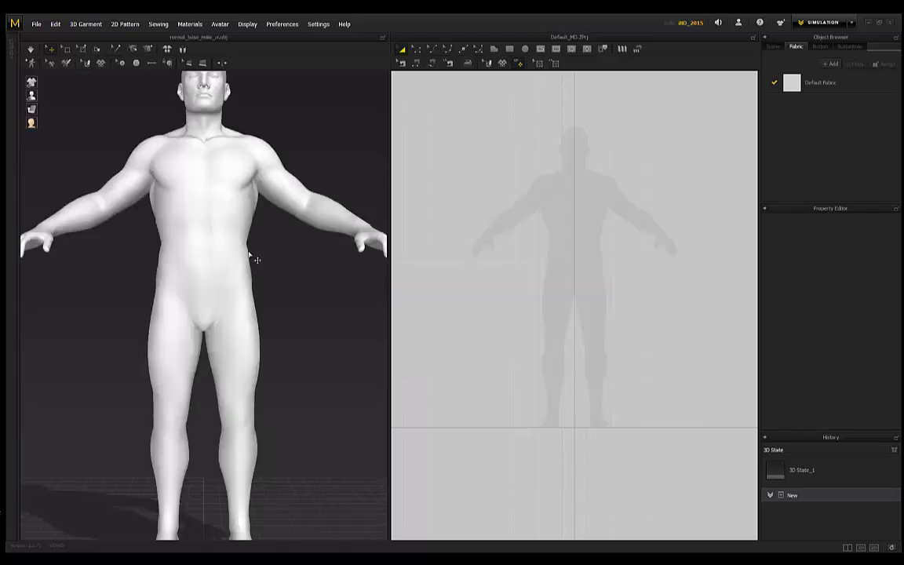
Step: Inspect the imported male avatar's full body and check its avatar display options
scroll(281, 296, down, 1)
right_drag(282, 167, 289, 178)
middle_drag(312, 177, 324, 183)
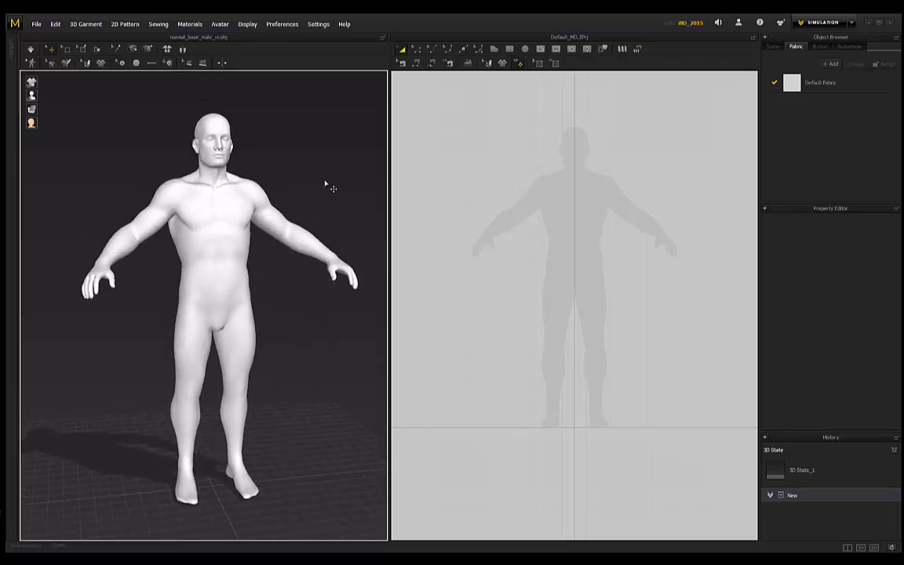
right_drag(325, 184, 78, 117)
mouse_move(31, 95)
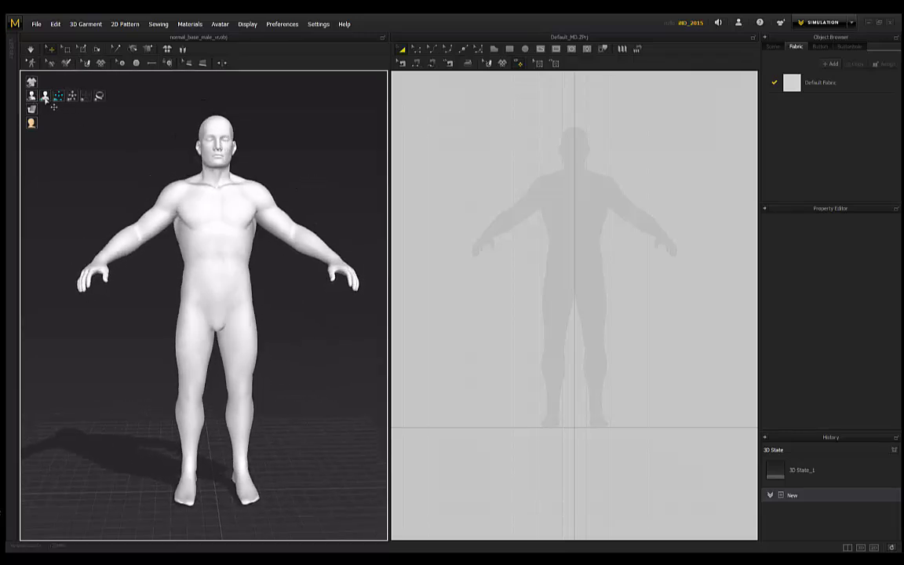
right_drag(294, 174, 316, 148)
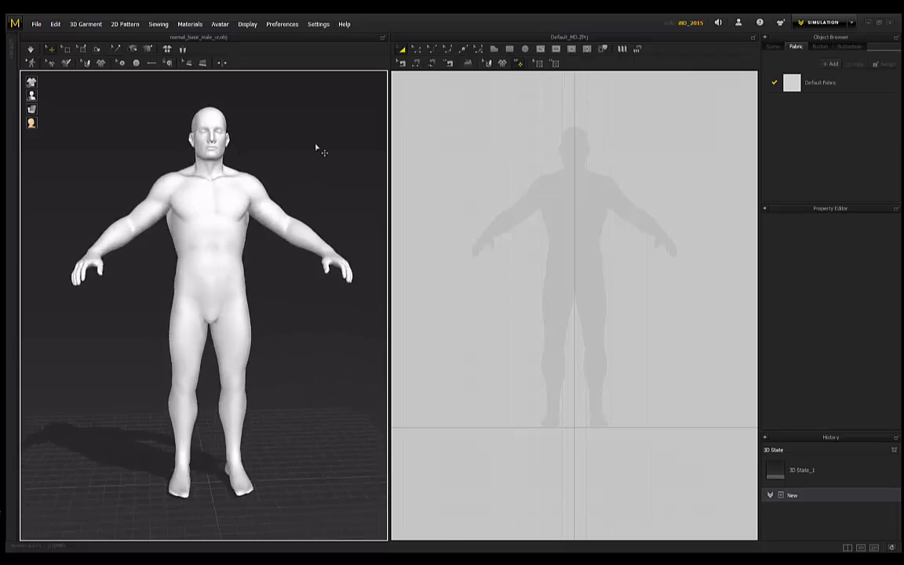
Step: Open the Avatar Editor's Arrangement settings for the male avatar and check its pose from the front and side
click(220, 24)
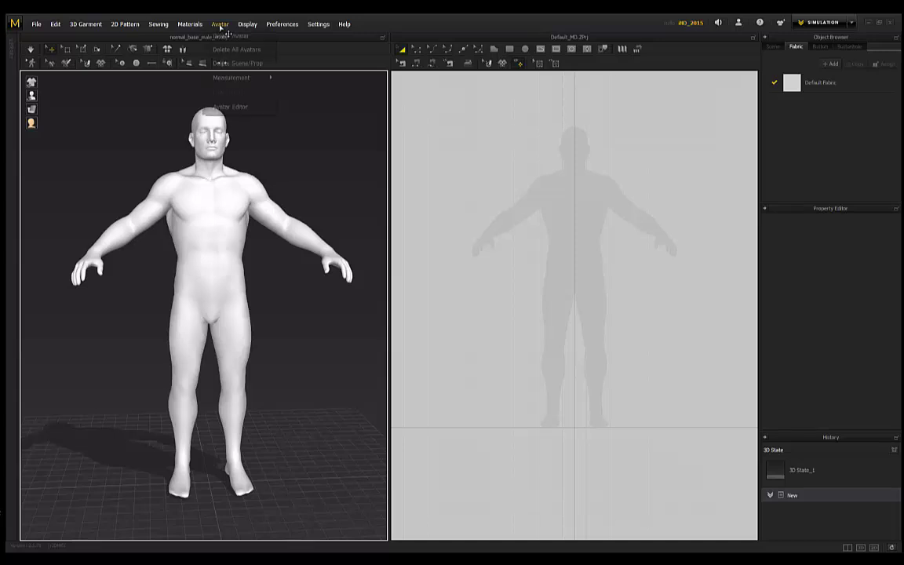
click(230, 107)
click(553, 118)
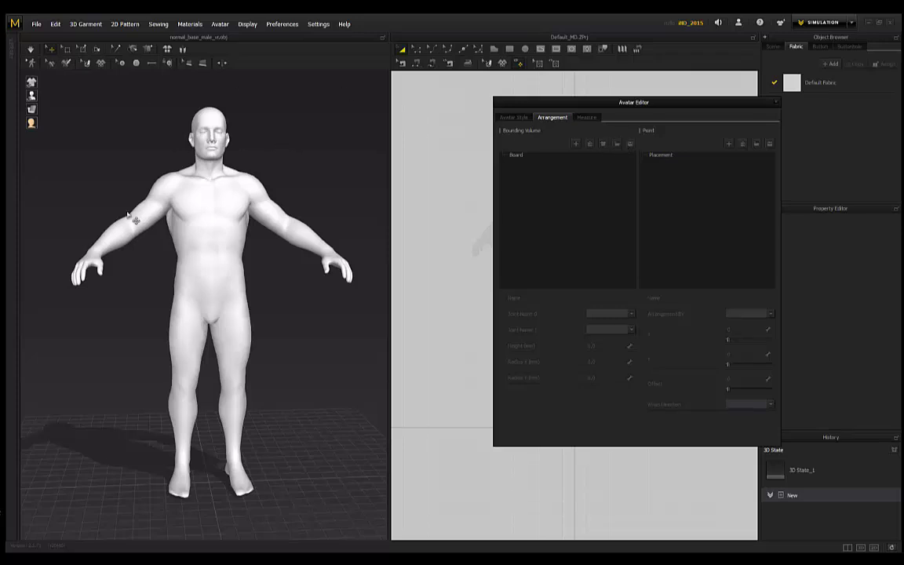
key(2)
right_drag(101, 165, 184, 200)
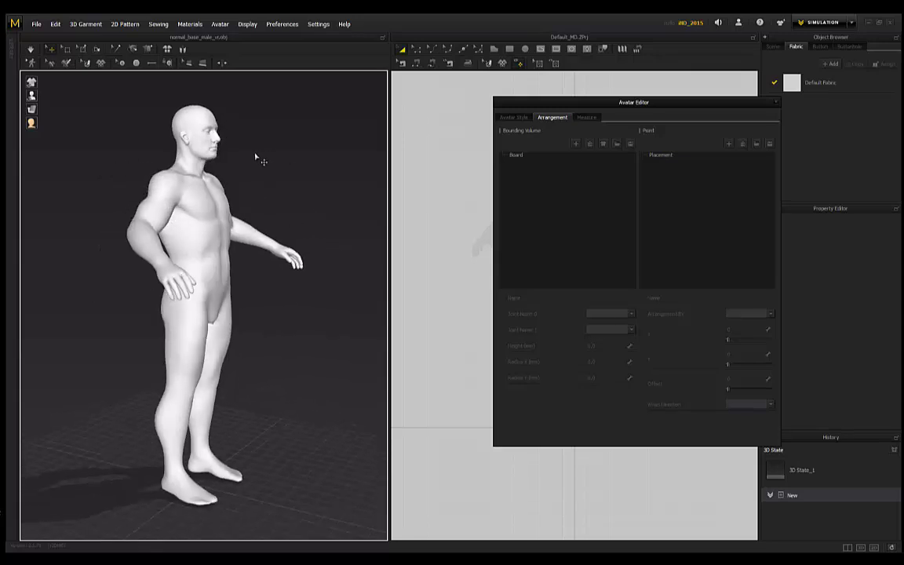
right_drag(258, 157, 175, 157)
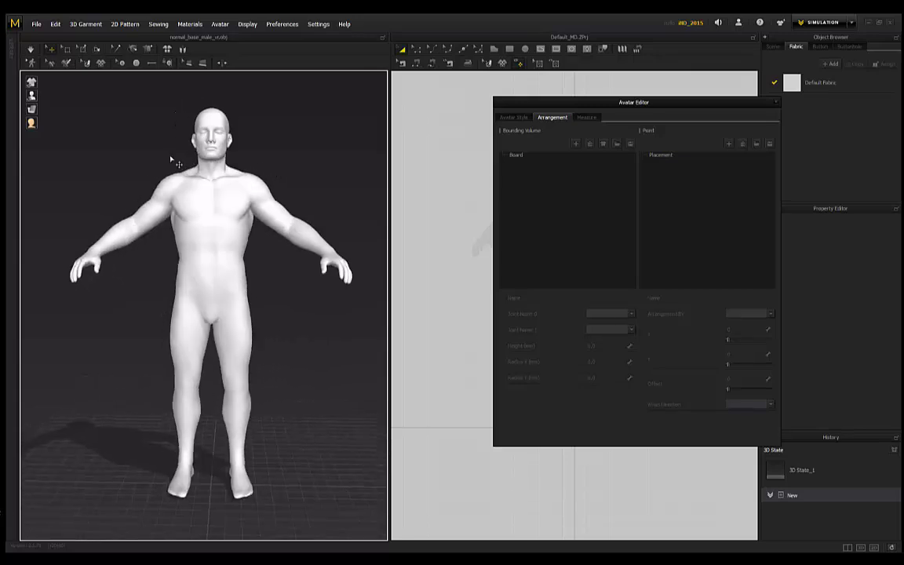
Step: Add a new bounding volume for the male avatar and name it Torso
right_drag(247, 160, 277, 152)
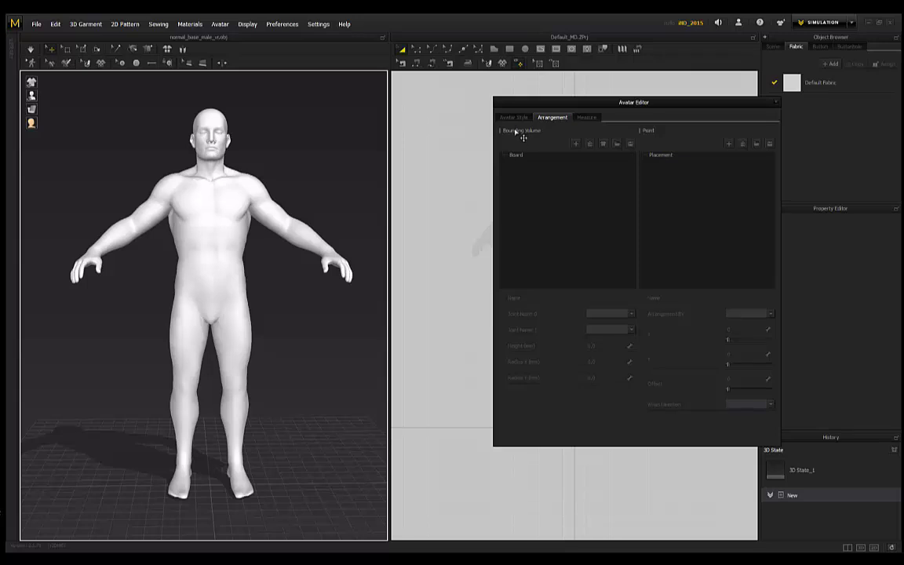
click(575, 144)
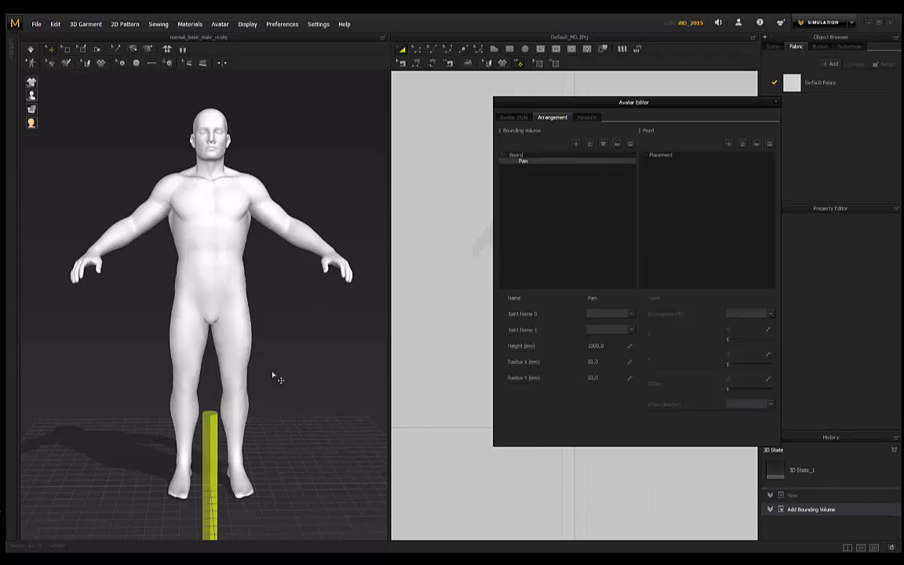
right_drag(256, 420, 306, 357)
right_drag(273, 397, 184, 369)
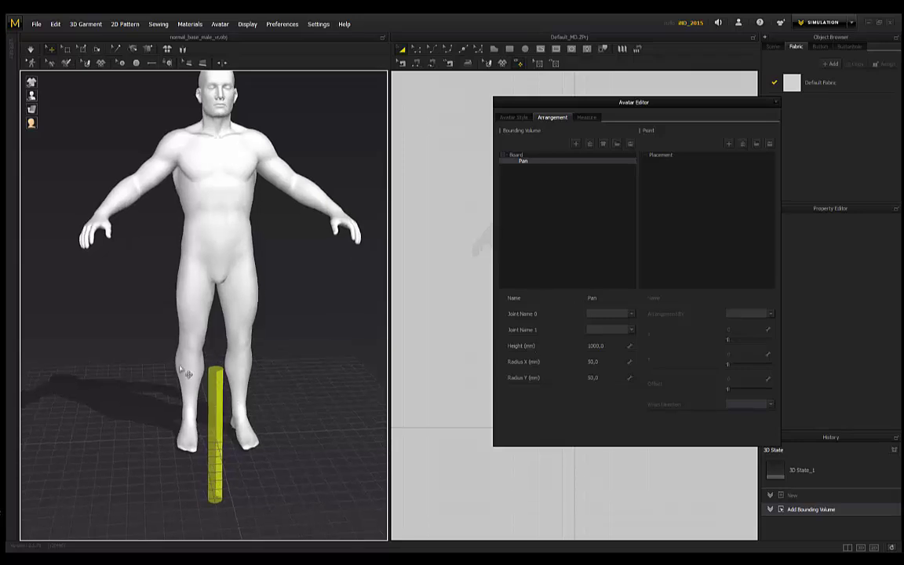
double_click(596, 299)
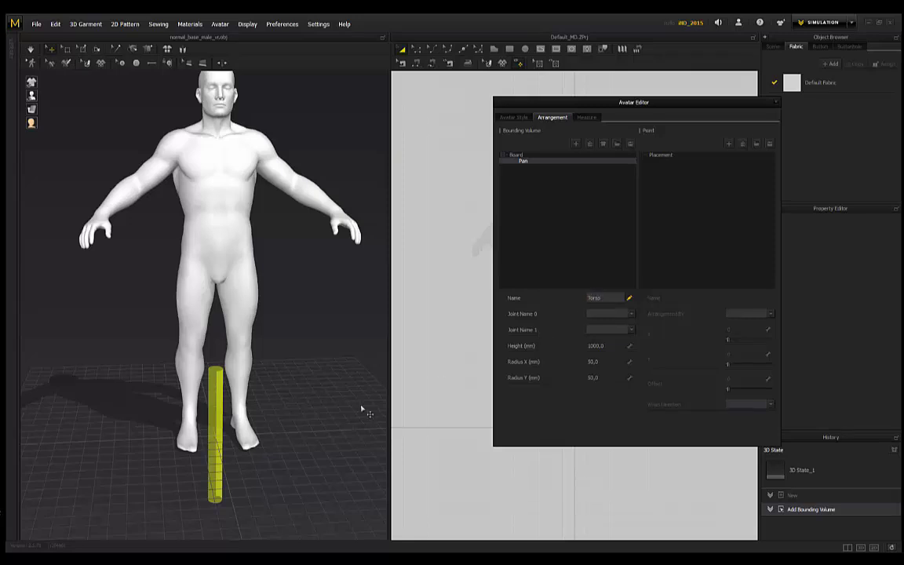
right_drag(285, 363, 310, 375)
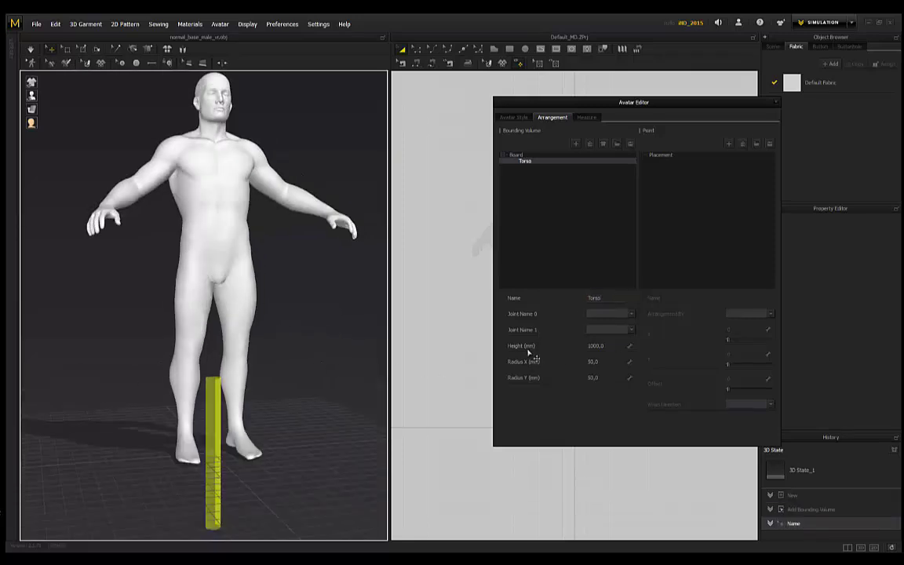
Step: Set the Torso bounding volume's Radius X and Radius Y to 250 mm each
right_drag(343, 347, 357, 361)
right_drag(290, 367, 351, 360)
double_click(592, 363)
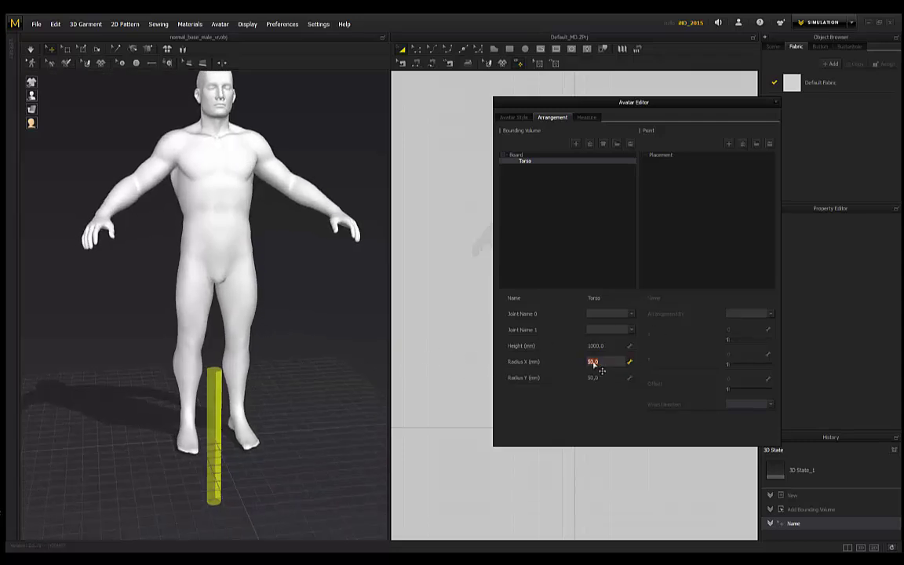
click(587, 363)
text(2)
double_click(593, 378)
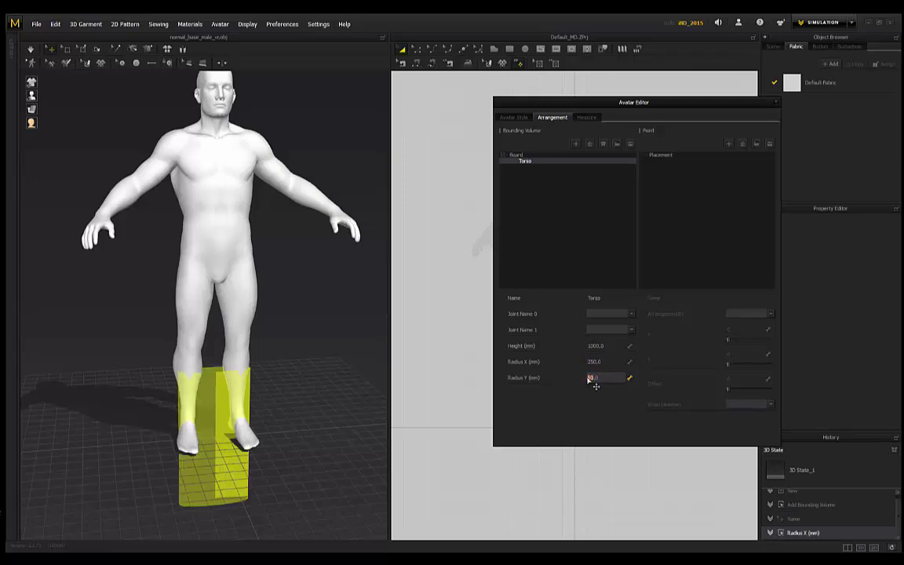
text(2)
click(592, 364)
Step: Raise the Torso bounding volume from the floor until it surrounds the avatar from the chest to the upper thighs
right_drag(302, 372, 353, 397)
click(216, 383)
drag(206, 443, 204, 314)
right_drag(203, 314, 210, 271)
right_drag(303, 334, 179, 284)
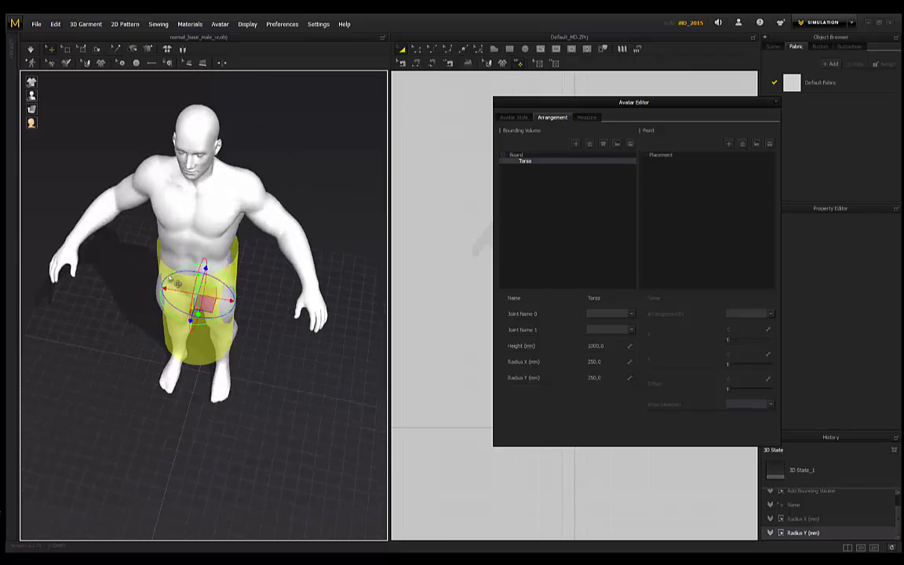
right_drag(202, 398, 283, 333)
drag(178, 278, 178, 219)
Step: Fine-tune the Torso bounding volume's front-to-back position around the avatar's body
right_drag(255, 302, 258, 353)
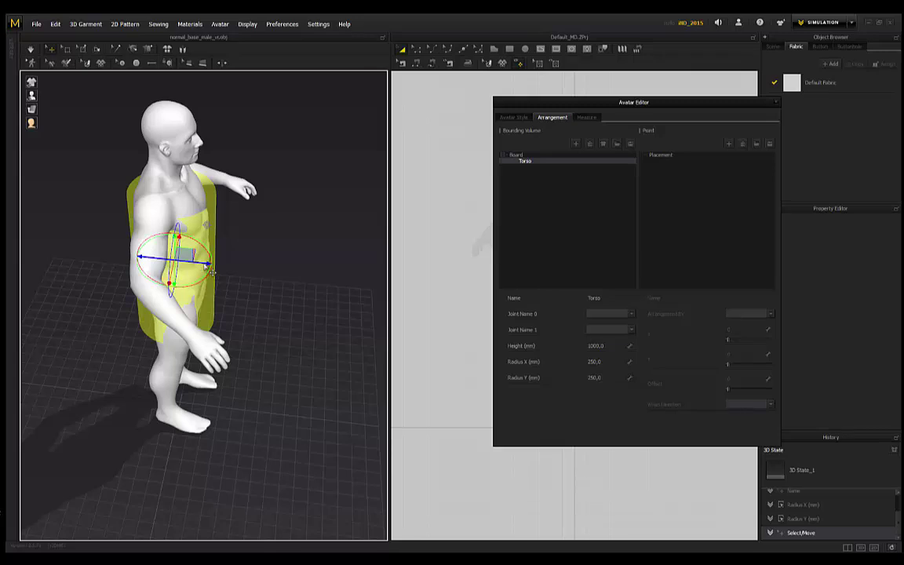
drag(206, 265, 204, 266)
right_drag(274, 286, 225, 208)
scroll(239, 245, up, 2)
click(222, 276)
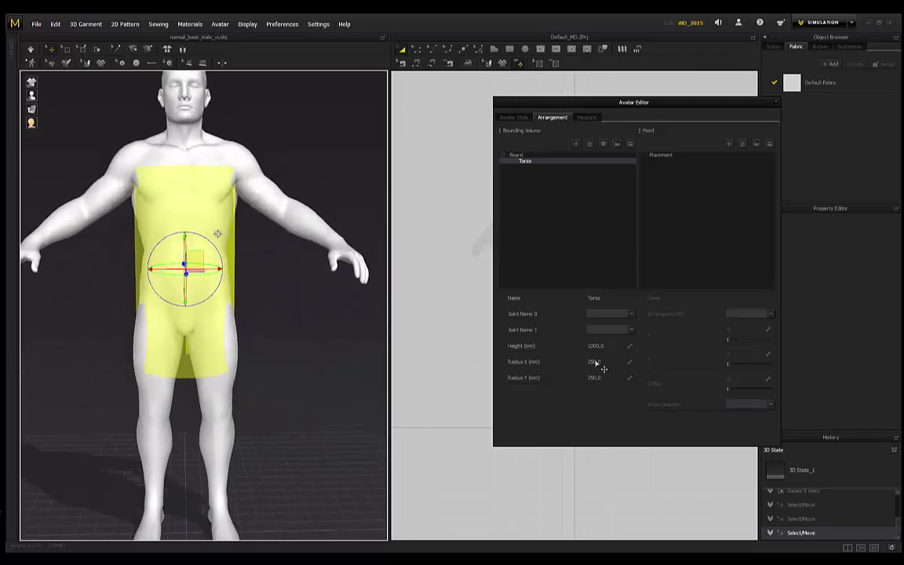
Step: Add an arrangement point and assign it to the Torso bounding volume
right_drag(301, 332, 663, 412)
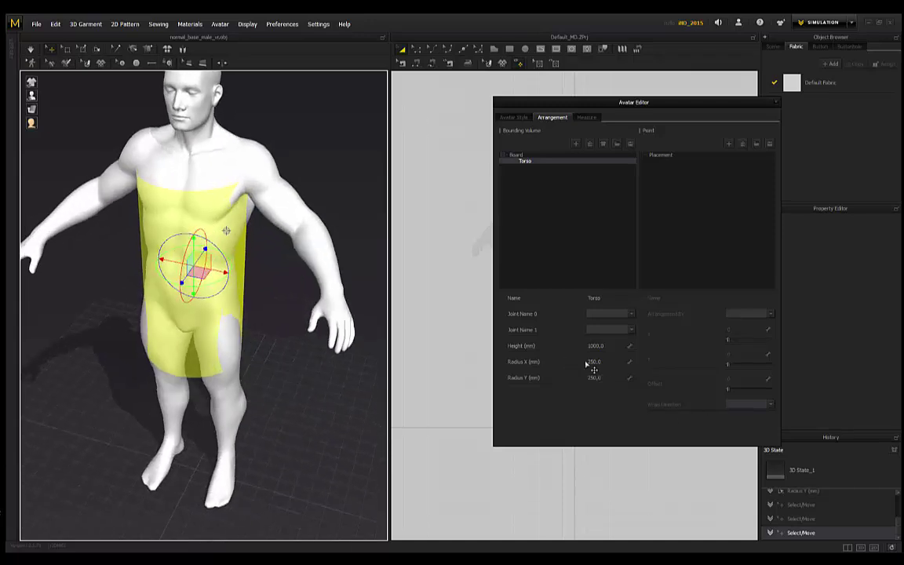
right_drag(281, 333, 301, 359)
right_drag(135, 195, 260, 338)
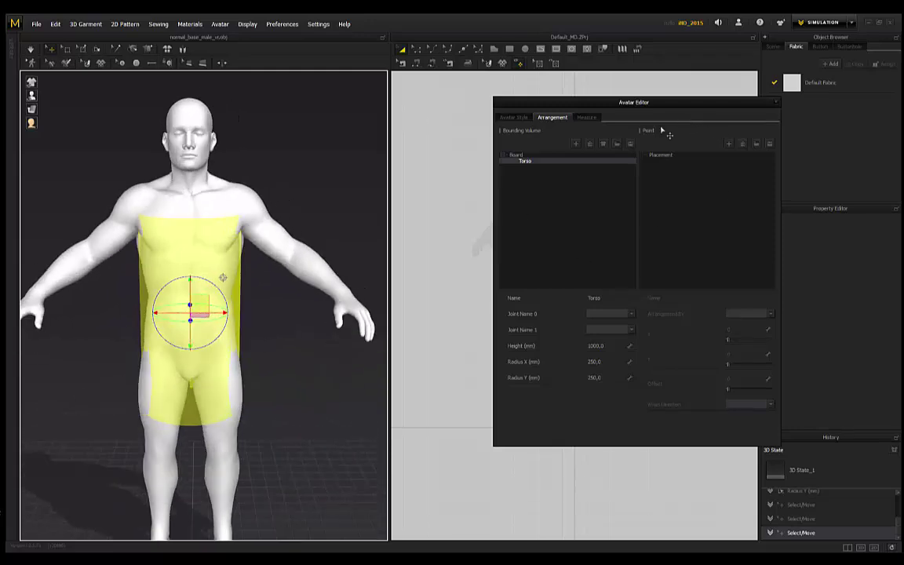
click(729, 145)
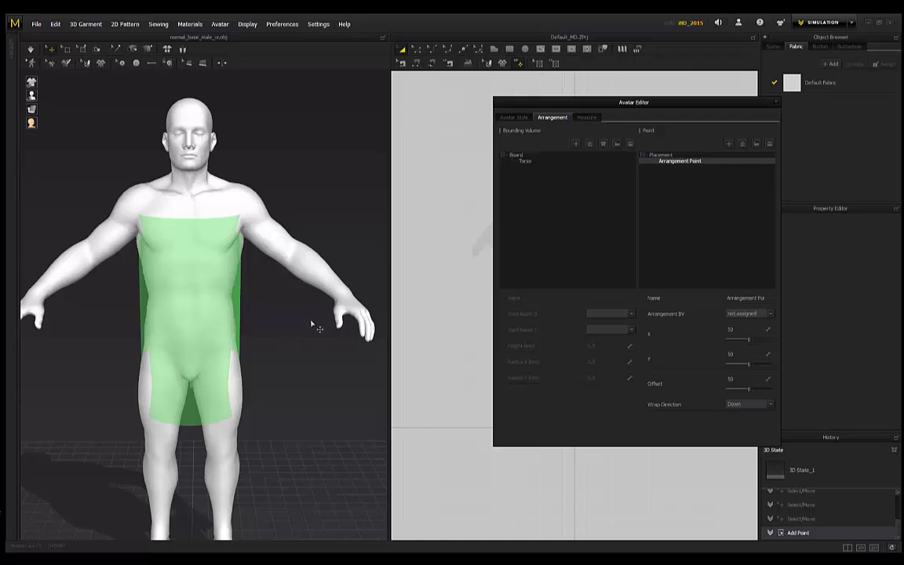
right_drag(311, 324, 263, 309)
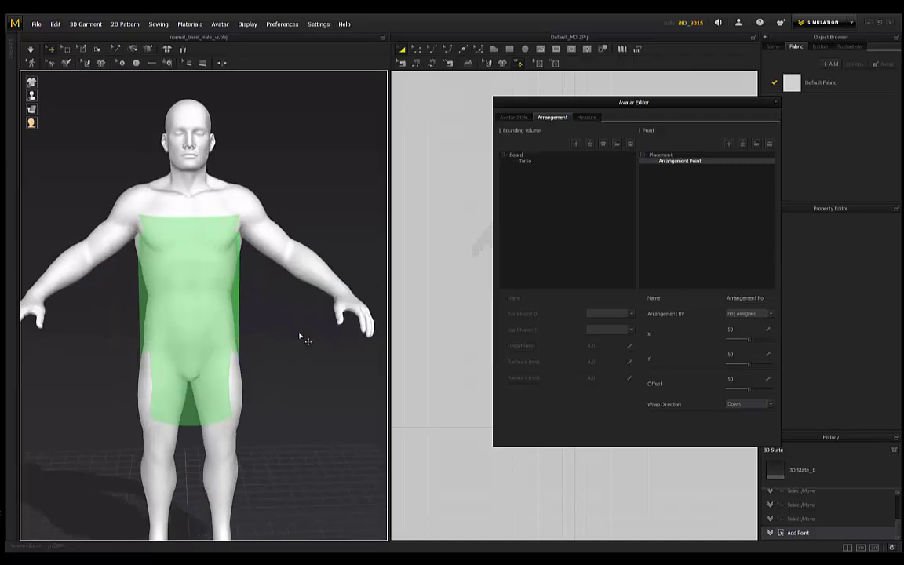
click(763, 315)
click(753, 315)
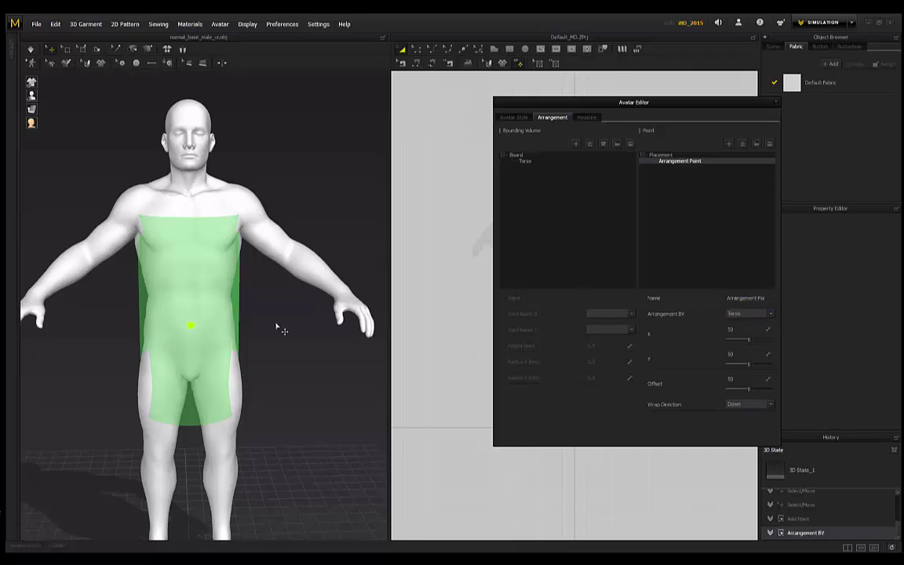
Step: Try shifting the arrangement point to X 54 and Y 62, and return X to 50
right_drag(279, 327, 236, 212)
right_drag(202, 317, 200, 345)
key(2)
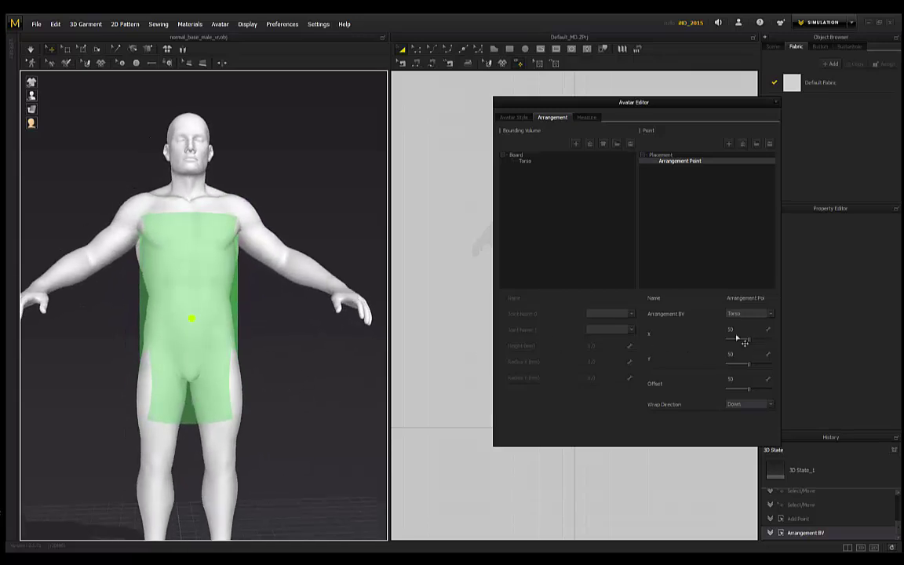
drag(748, 342, 750, 342)
right_drag(284, 345, 267, 387)
key(2)
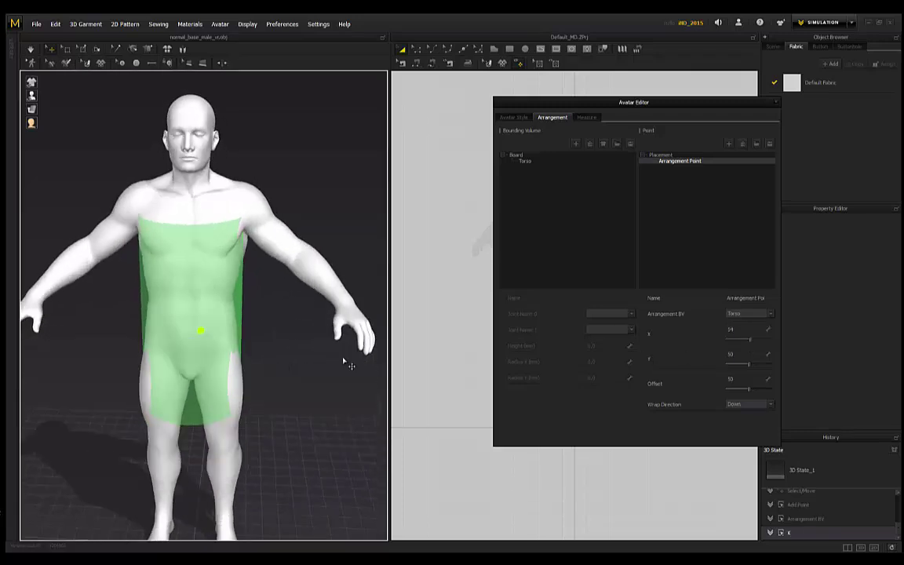
drag(751, 367, 735, 333)
click(739, 330)
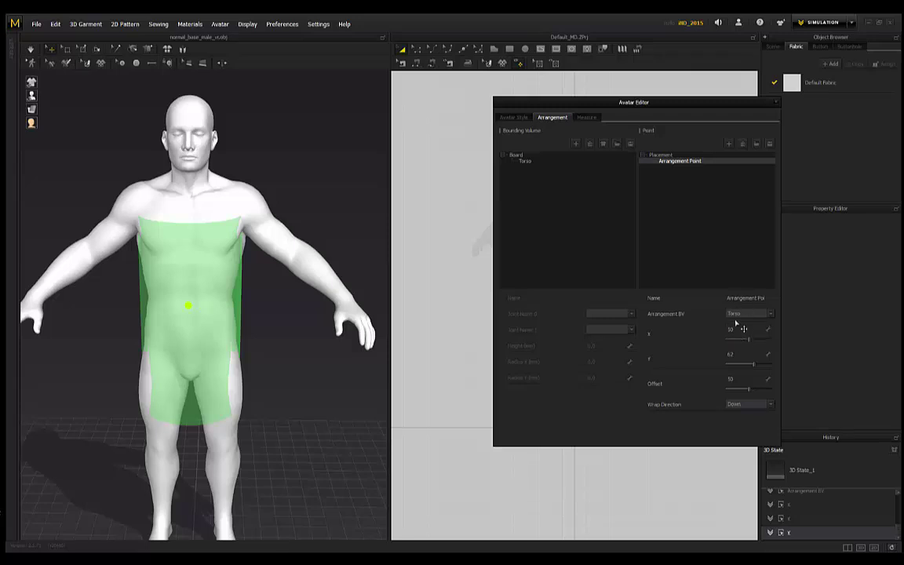
Step: Rename the arrangement point as chest and set its Y position to 90
double_click(745, 299)
drag(737, 302, 781, 306)
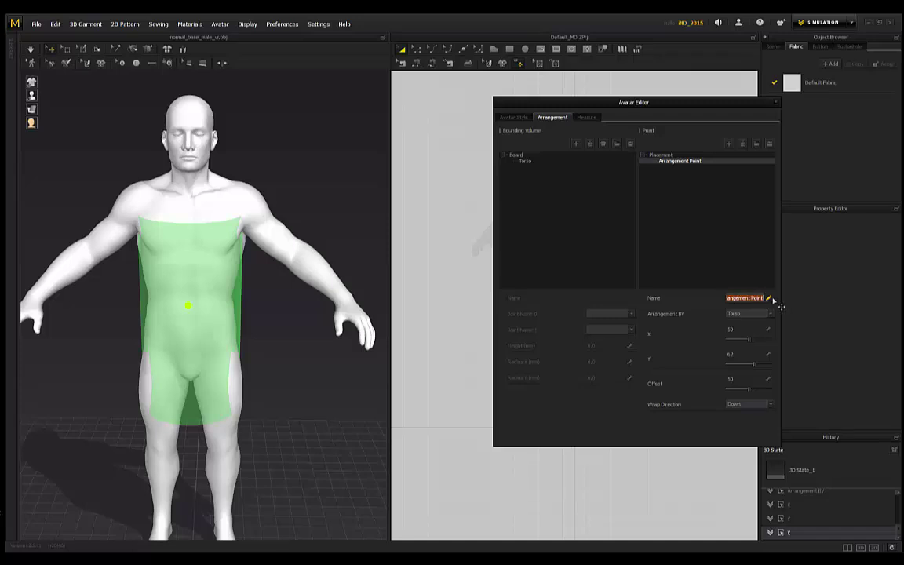
key(BackSpace)
drag(755, 369, 768, 369)
Step: Try a larger Offset that pushes the chest point away from the body, and undo the change
right_drag(315, 295, 657, 351)
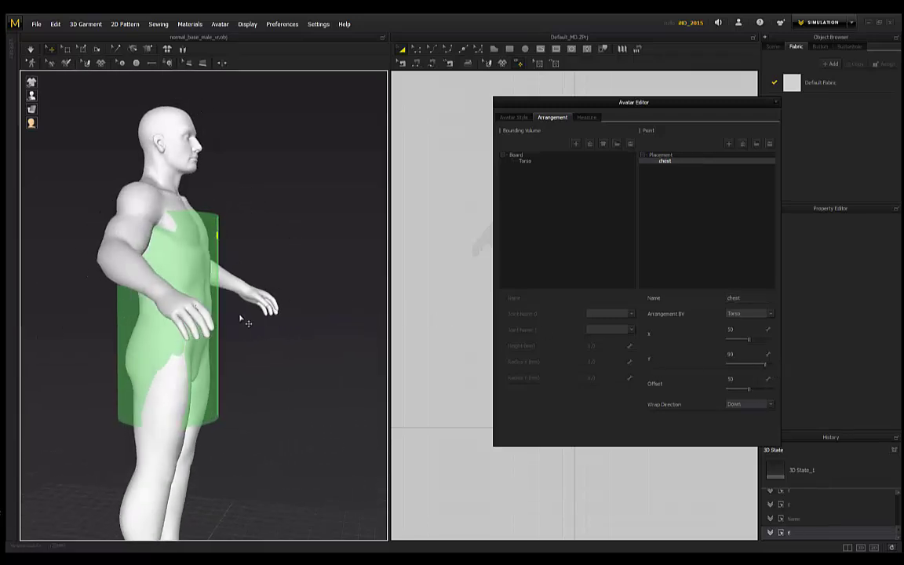
scroll(240, 317, up, 2)
right_drag(321, 229, 396, 243)
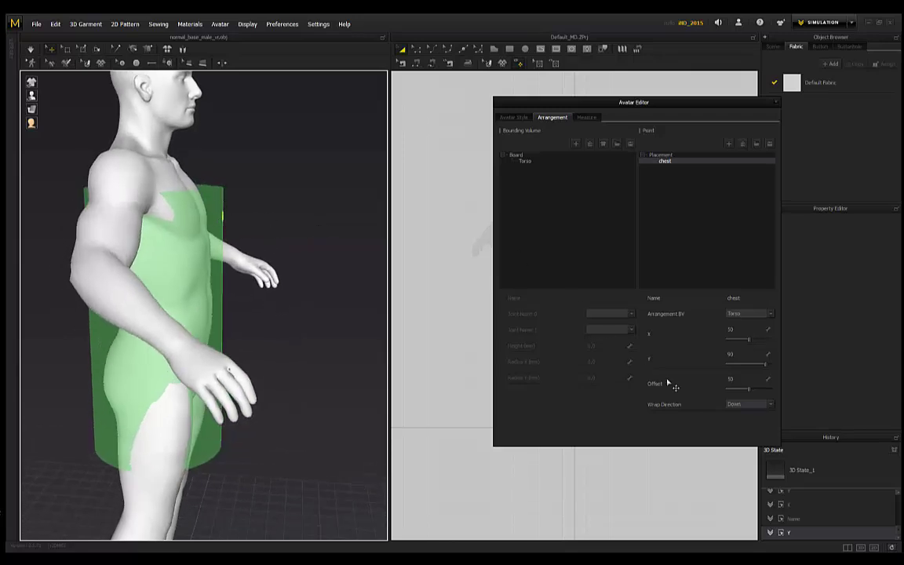
mouse_move(755, 396)
mouse_down()
mouse_move(738, 400)
mouse_move(765, 403)
mouse_up()
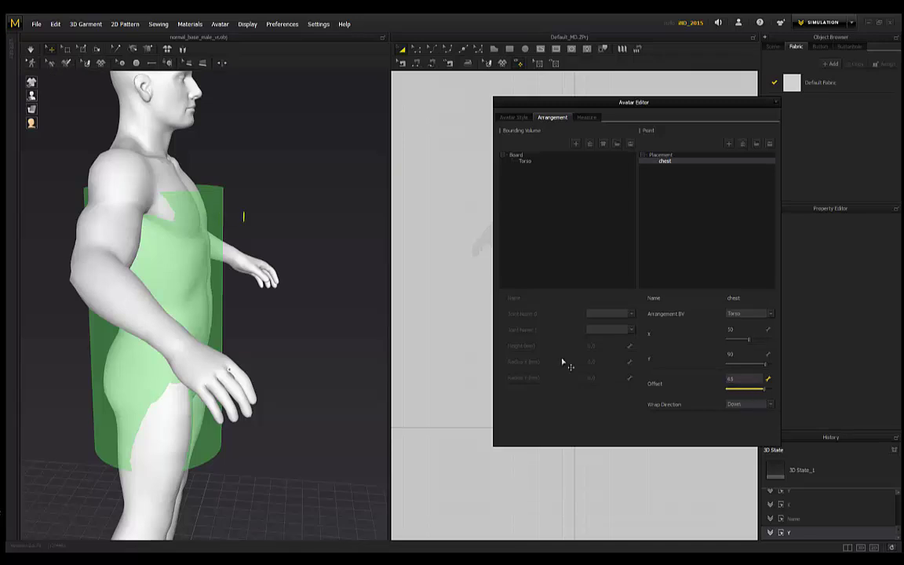
right_drag(295, 220, 221, 222)
key(ctrl+z)
key(2)
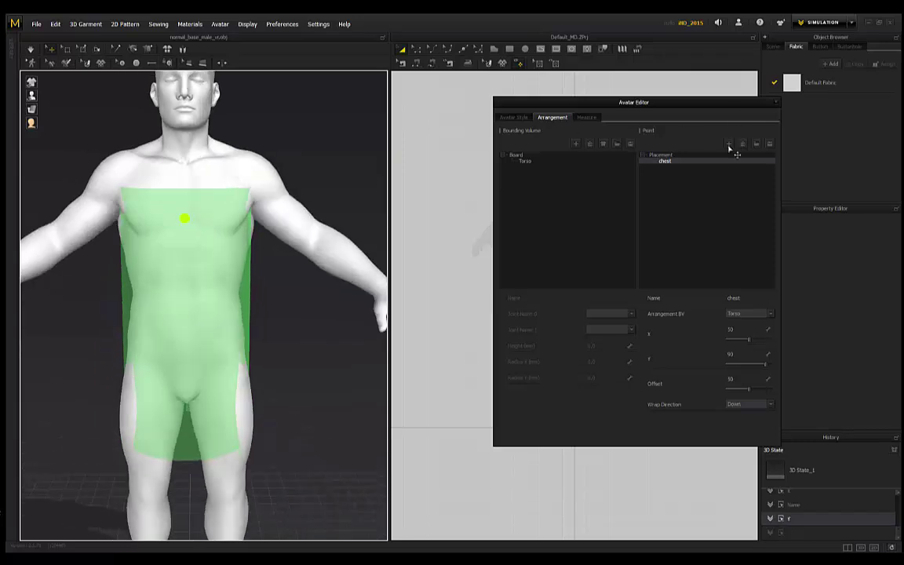
Step: Add a second arrangement point and assign it to the Torso bounding volume
click(728, 143)
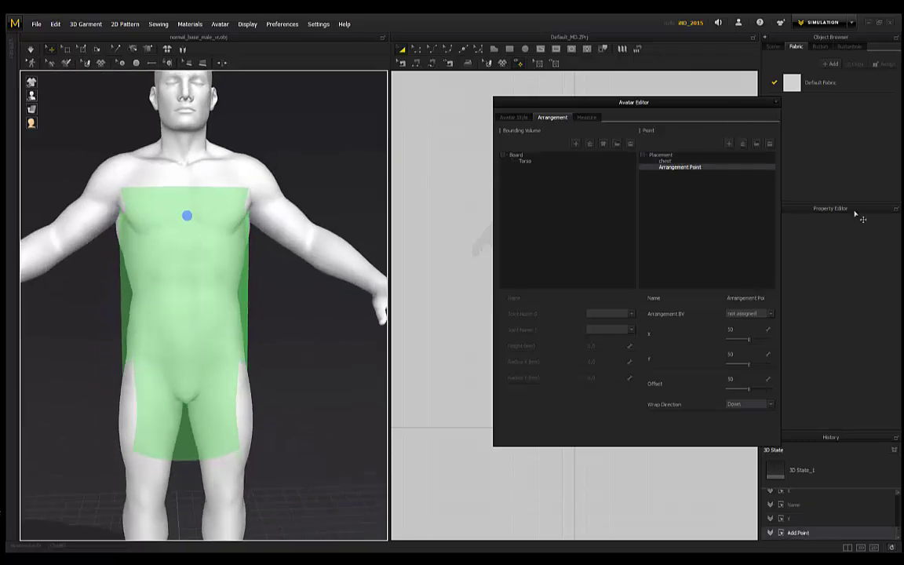
click(770, 314)
click(750, 304)
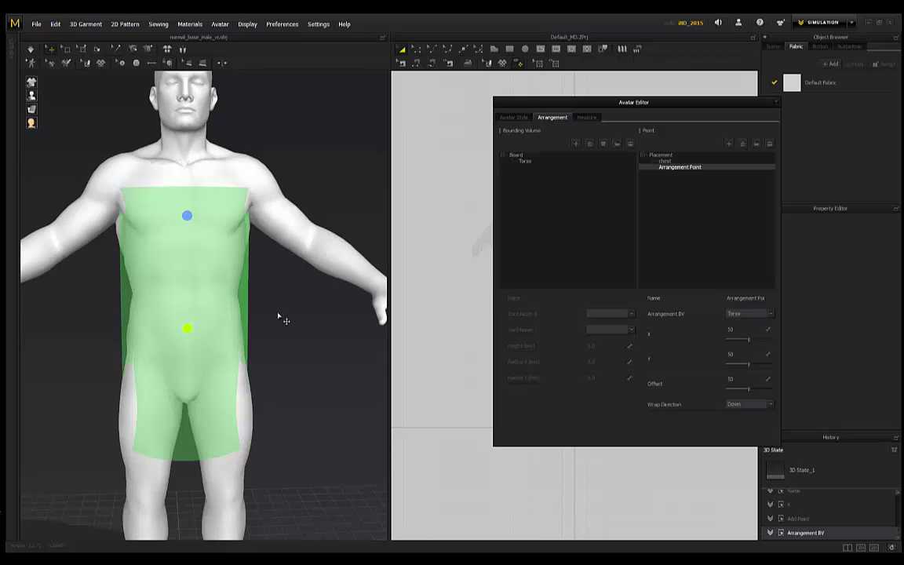
Step: Place the second arrangement point on the upper back by setting Y to 75 and X to 0
right_drag(283, 317, 222, 239)
right_drag(196, 209, 313, 315)
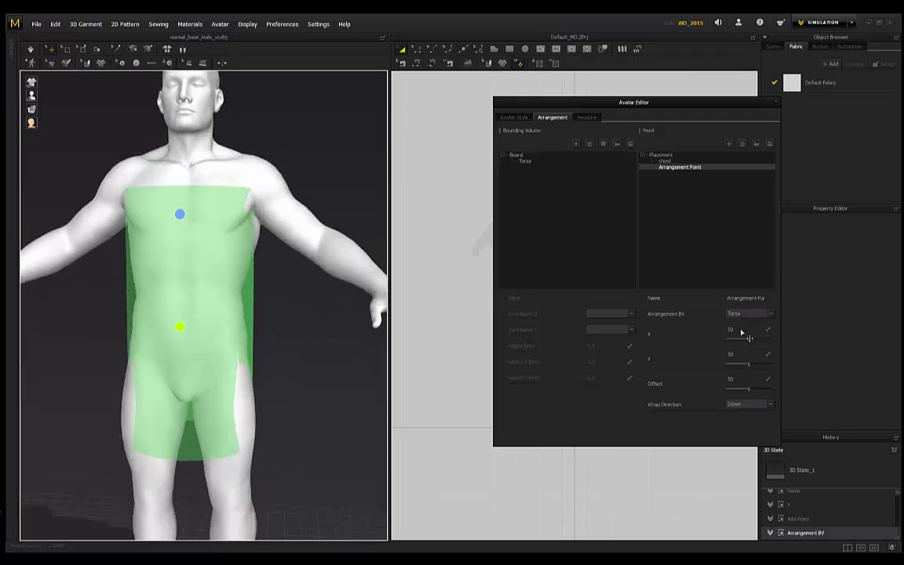
drag(750, 366, 757, 373)
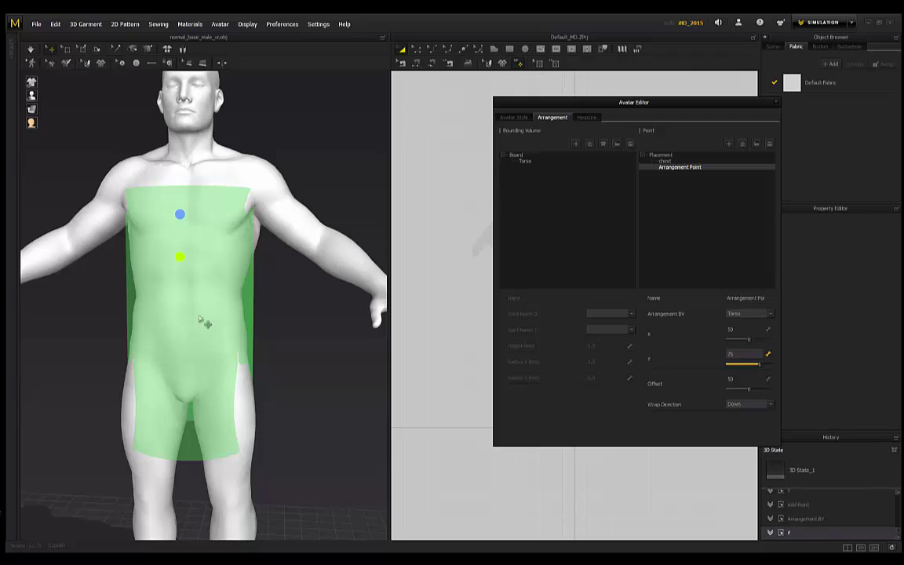
right_drag(200, 314, 267, 338)
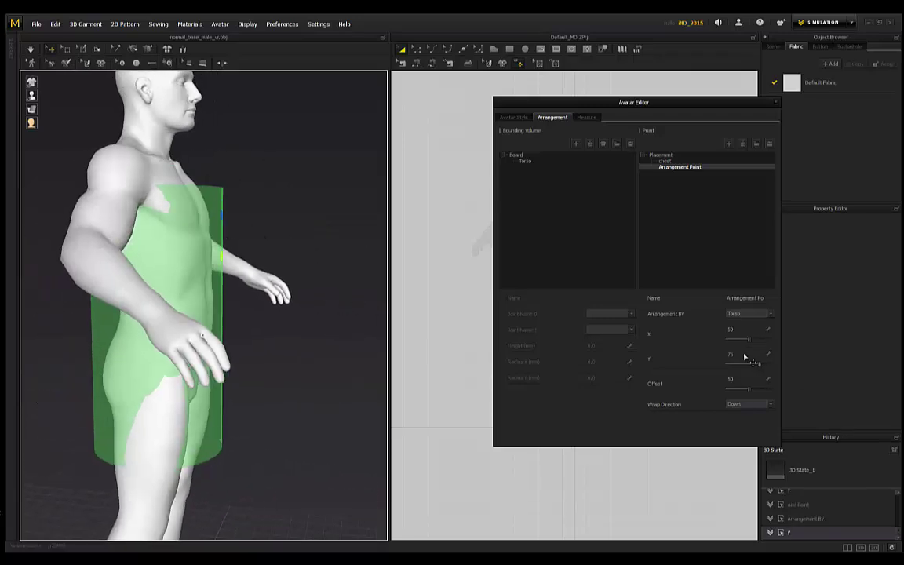
drag(749, 342, 729, 342)
right_drag(228, 245, 378, 280)
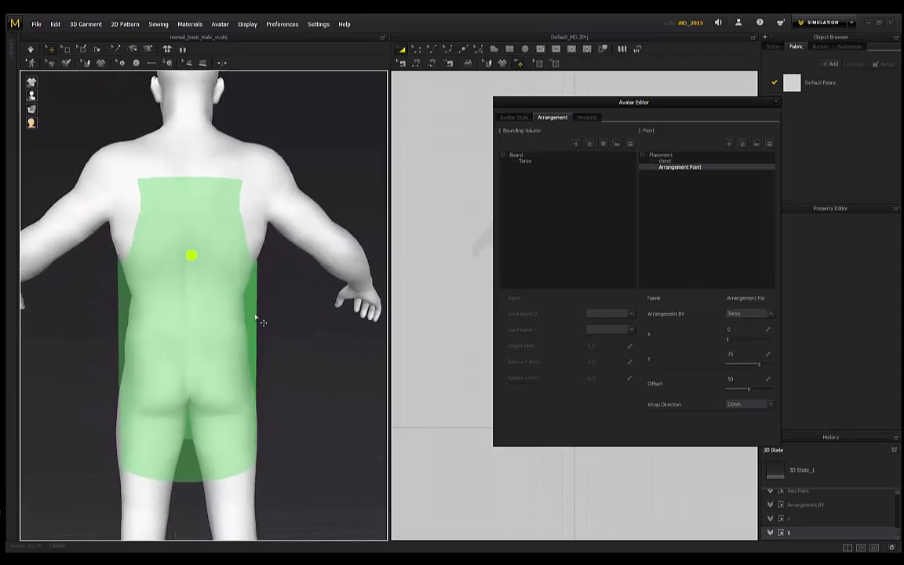
Step: Close the Avatar Editor and show the male avatar's arrangement points
right_drag(263, 322, 289, 357)
mouse_move(301, 161)
right_down()
mouse_move(235, 180)
mouse_move(149, 171)
mouse_move(339, 165)
mouse_move(303, 155)
right_up()
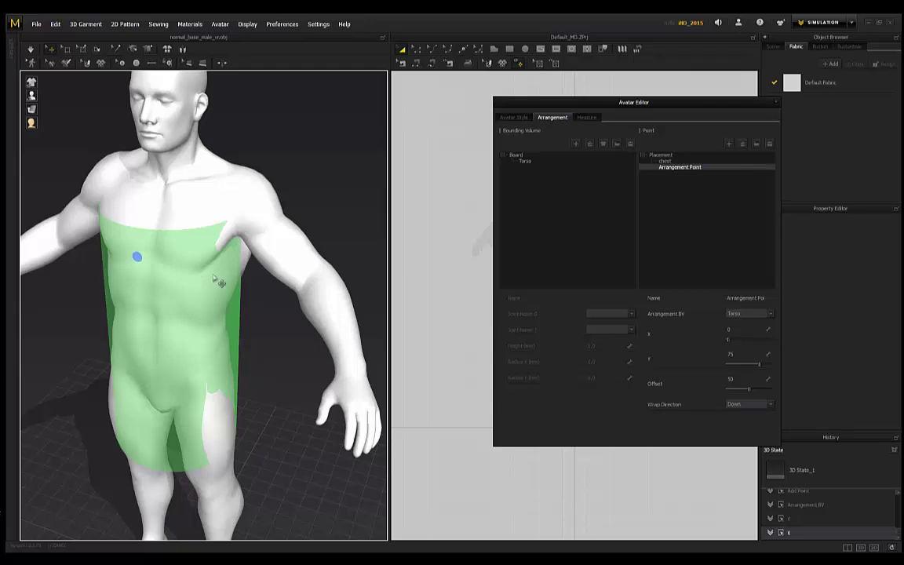
right_drag(212, 274, 259, 194)
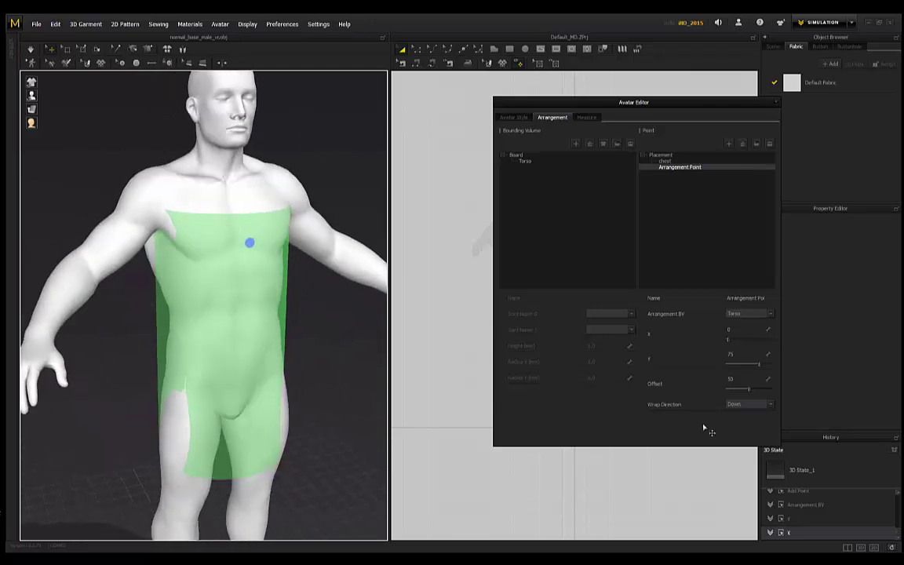
click(775, 102)
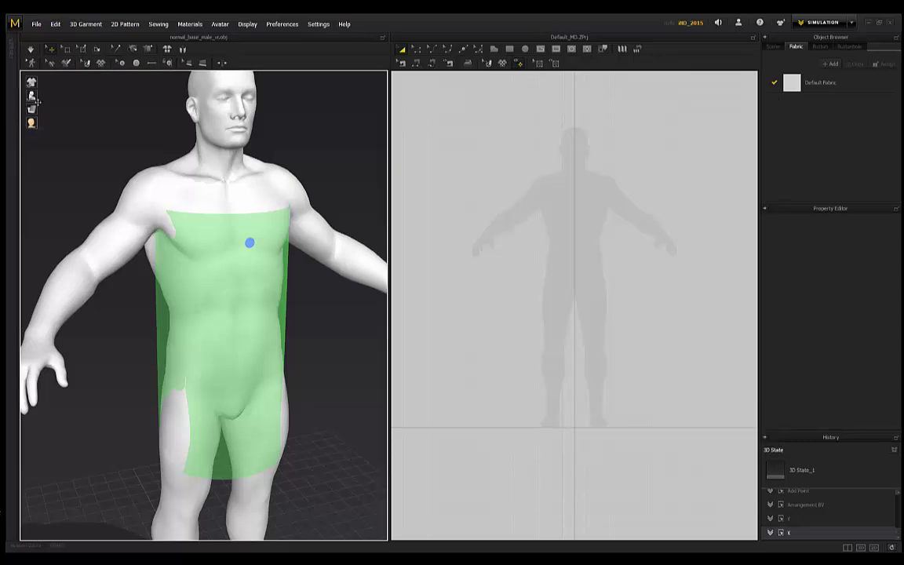
mouse_move(31, 95)
click(74, 96)
Step: Draw a rectangular pattern with a perimeter of about 2773 mm and arrange it on the avatar's back point
right_drag(114, 167, 383, 118)
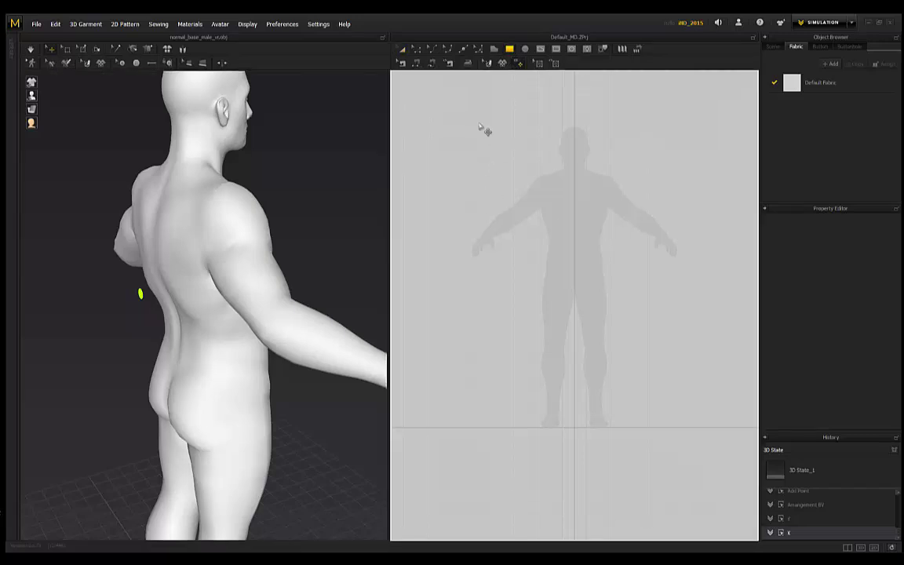
drag(471, 117, 533, 226)
scroll(300, 187, down, 2)
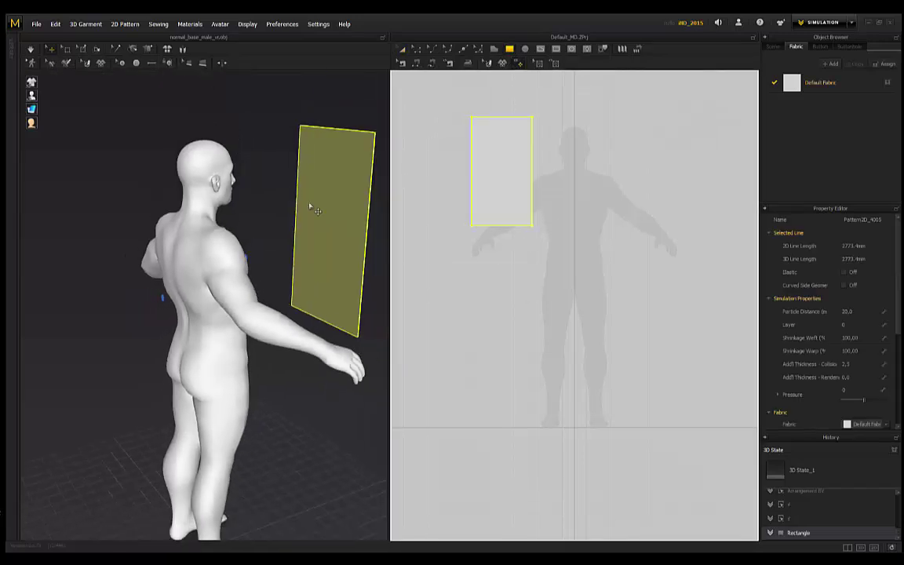
click(308, 204)
click(168, 296)
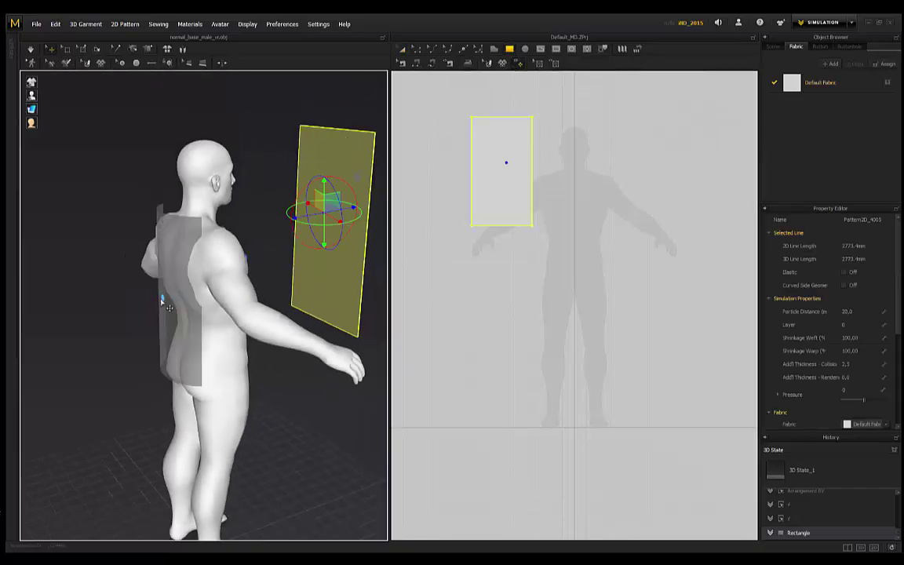
right_drag(142, 293, 9, 282)
mouse_move(32, 94)
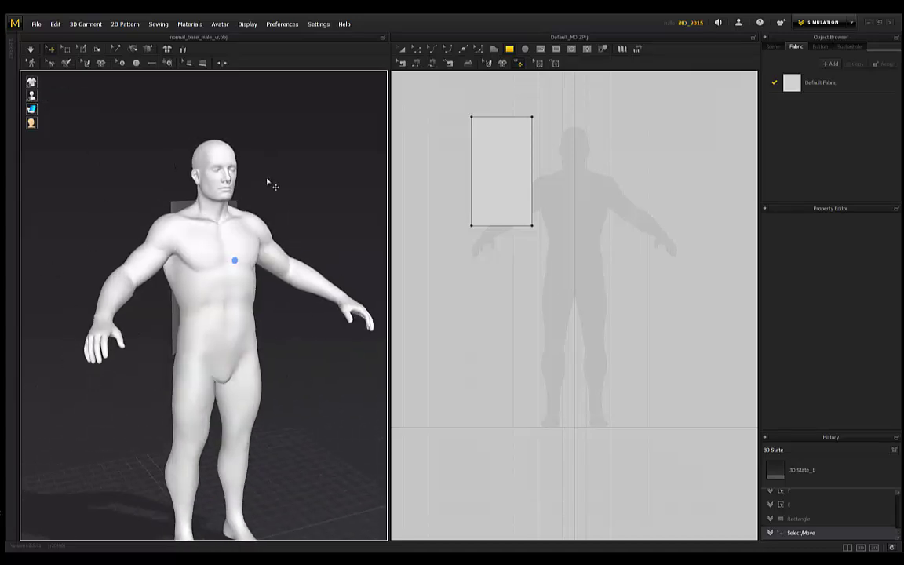
mouse_move(268, 184)
right_down()
mouse_move(46, 173)
mouse_move(269, 186)
right_up()
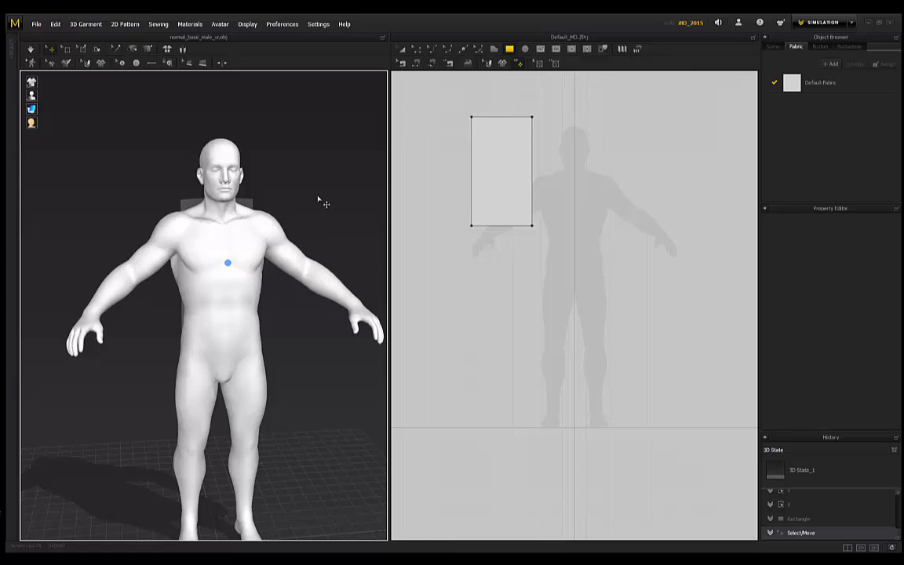
mouse_move(317, 200)
right_down()
mouse_move(125, 203)
mouse_move(307, 194)
right_up()
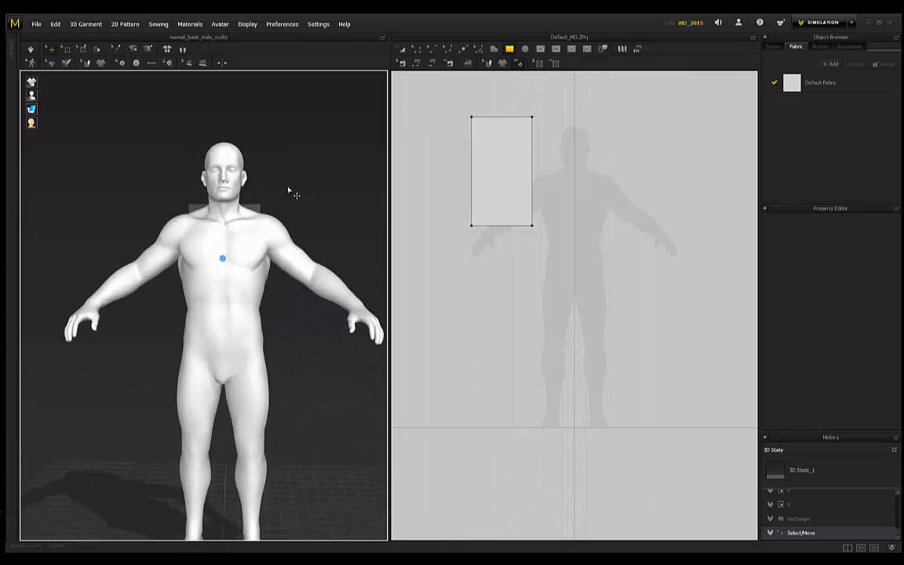
right_drag(159, 212, 161, 212)
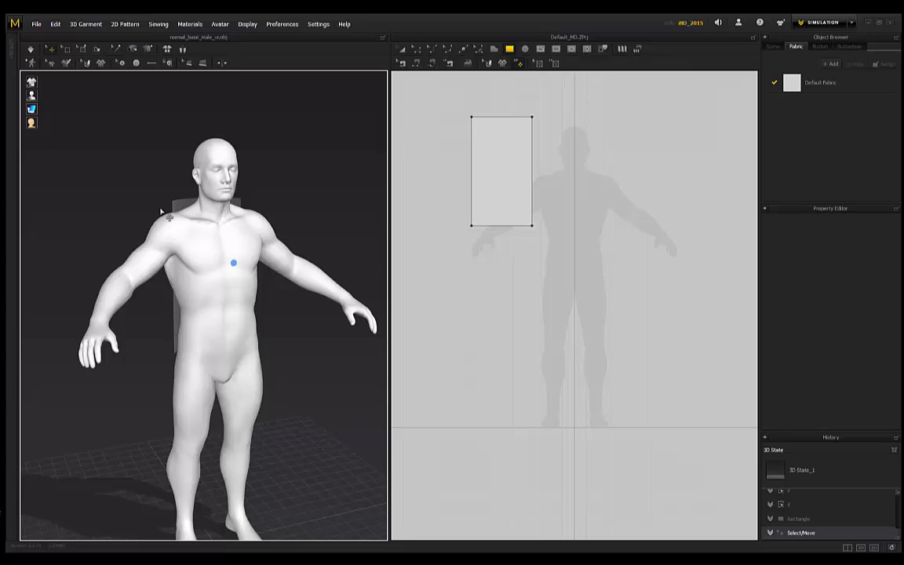